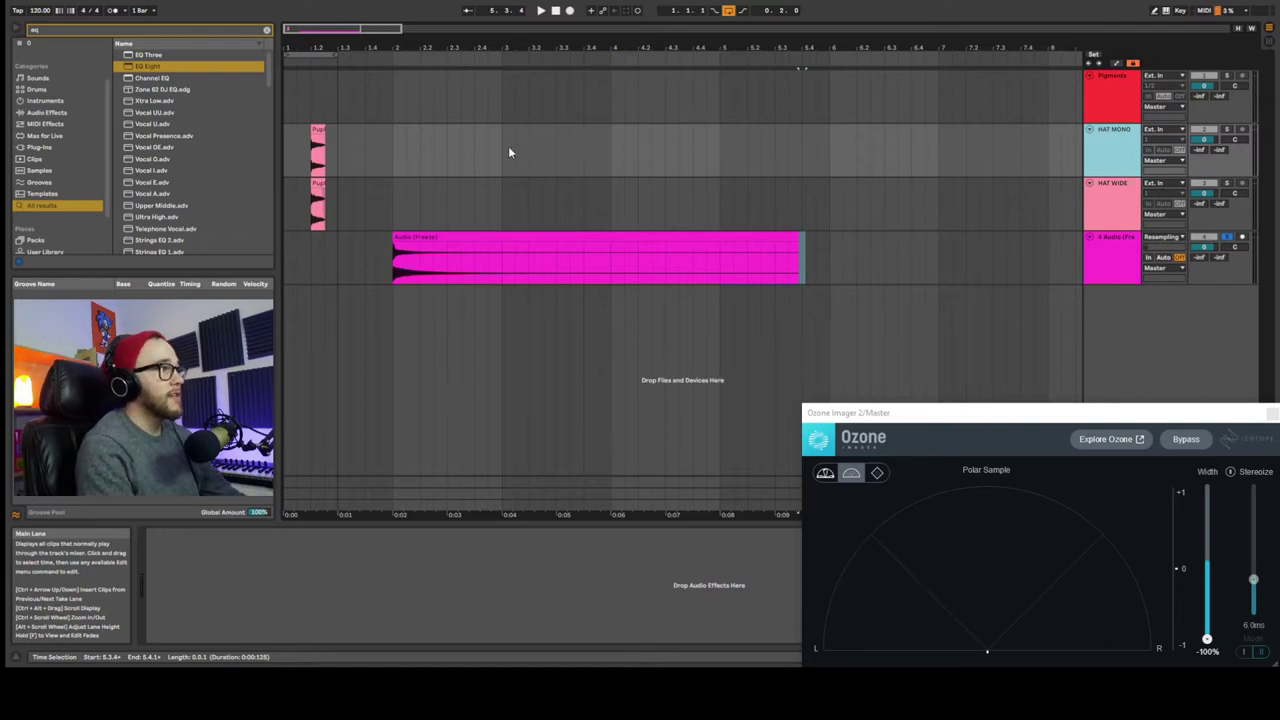
# Play the hi-hats from near their start, then load EQ Eight onto the HAT MONO track
pyautogui.click(309, 160)
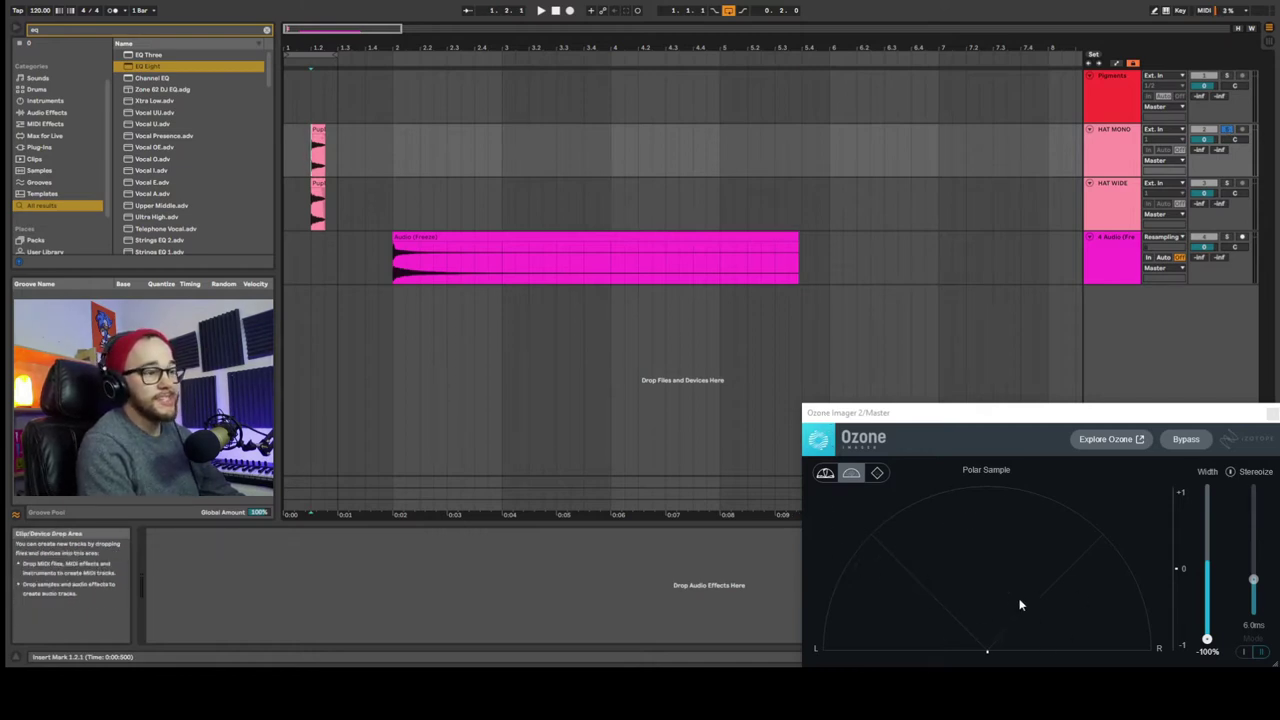
pyautogui.press('space')
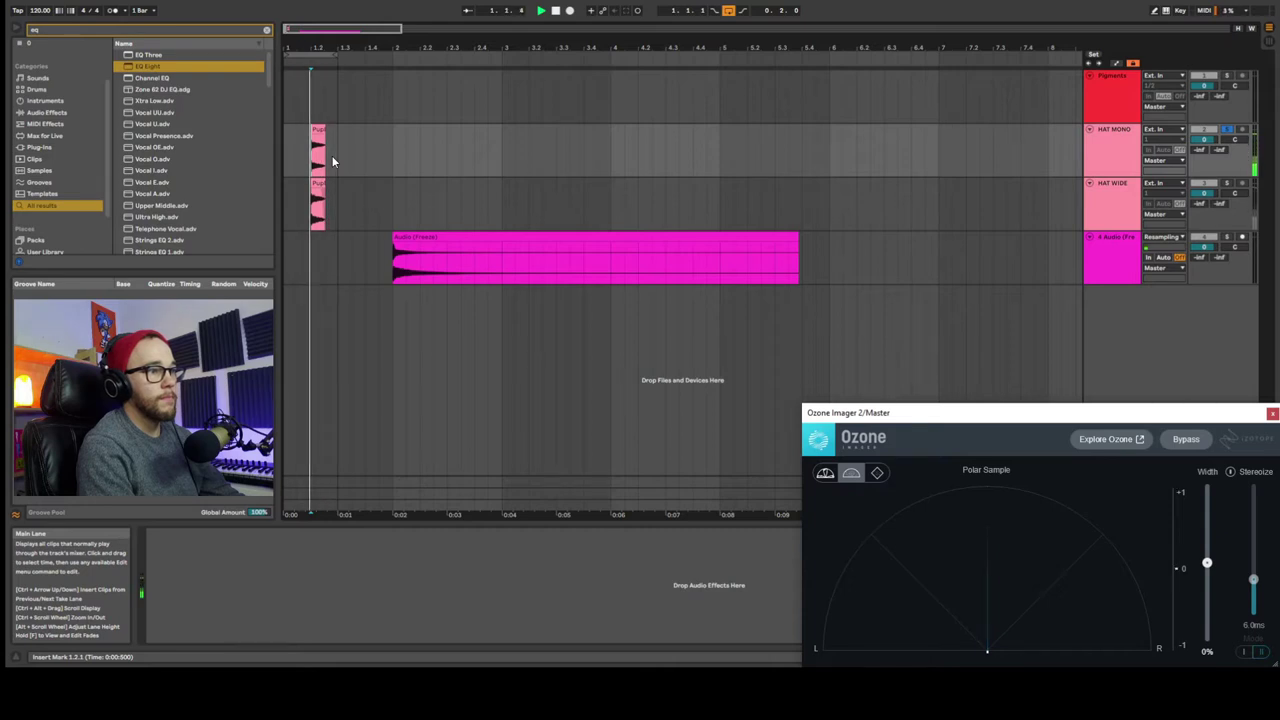
pyautogui.press('space')
pyautogui.click(1098, 158)
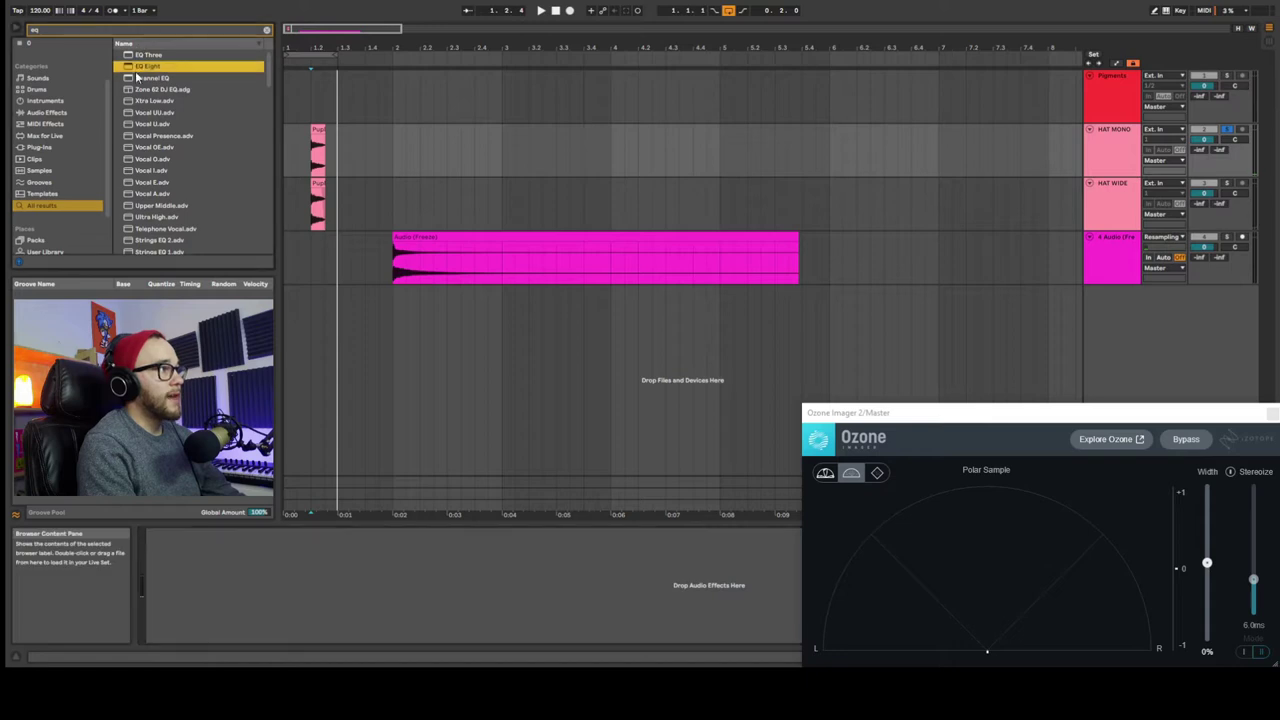
pyautogui.press('Return')
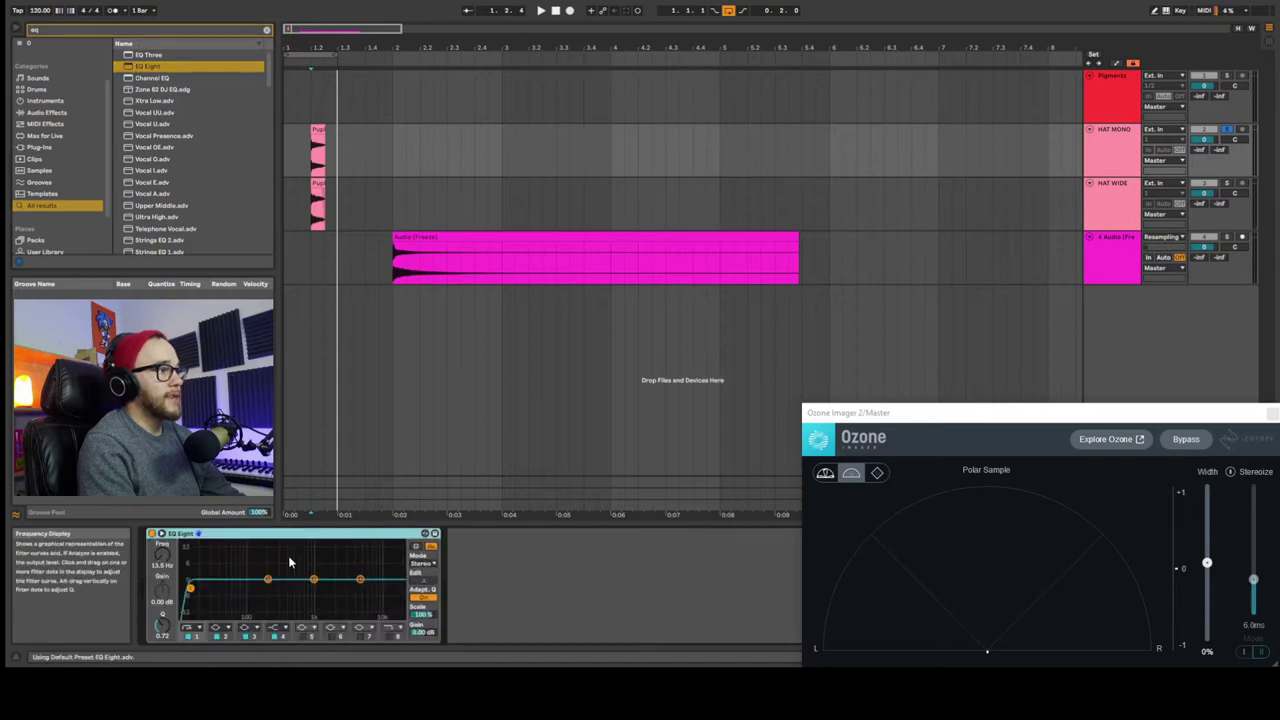
# Switch HAT MONO's EQ Eight Mode from Stereo to L/R and flip Edit between R and L
pyautogui.click(425, 566)
pyautogui.click(424, 576)
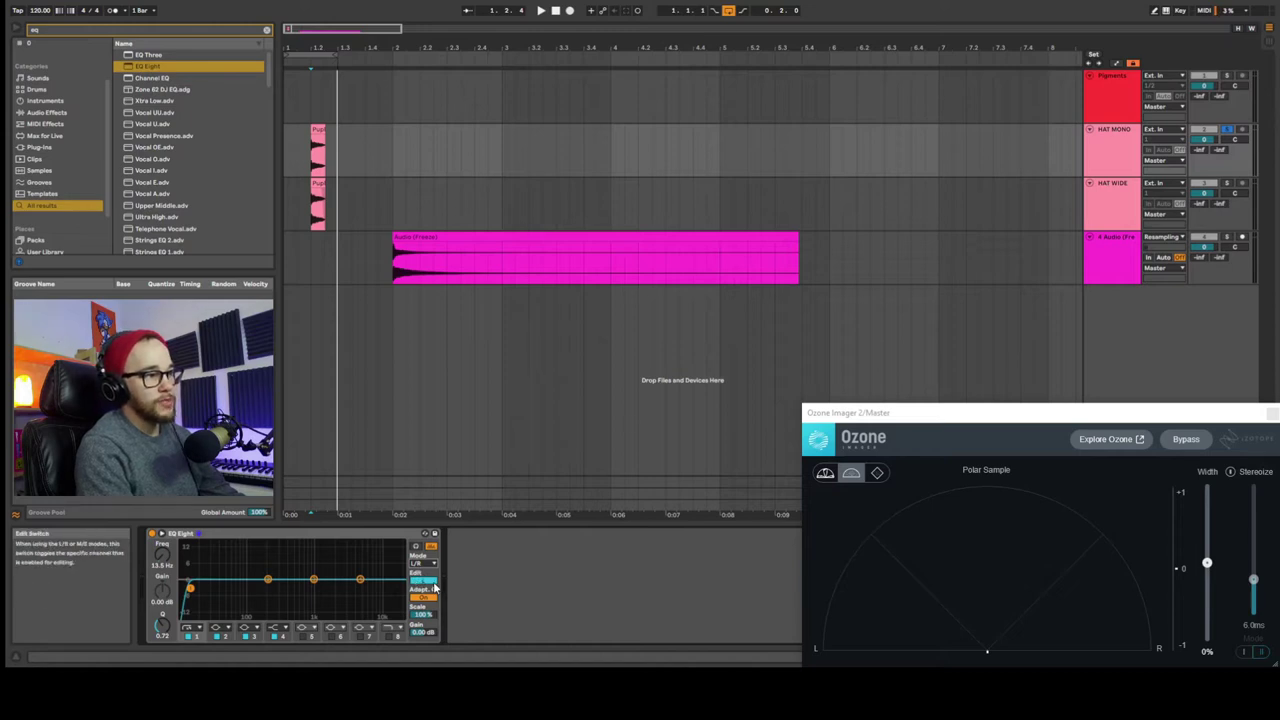
pyautogui.click(432, 583)
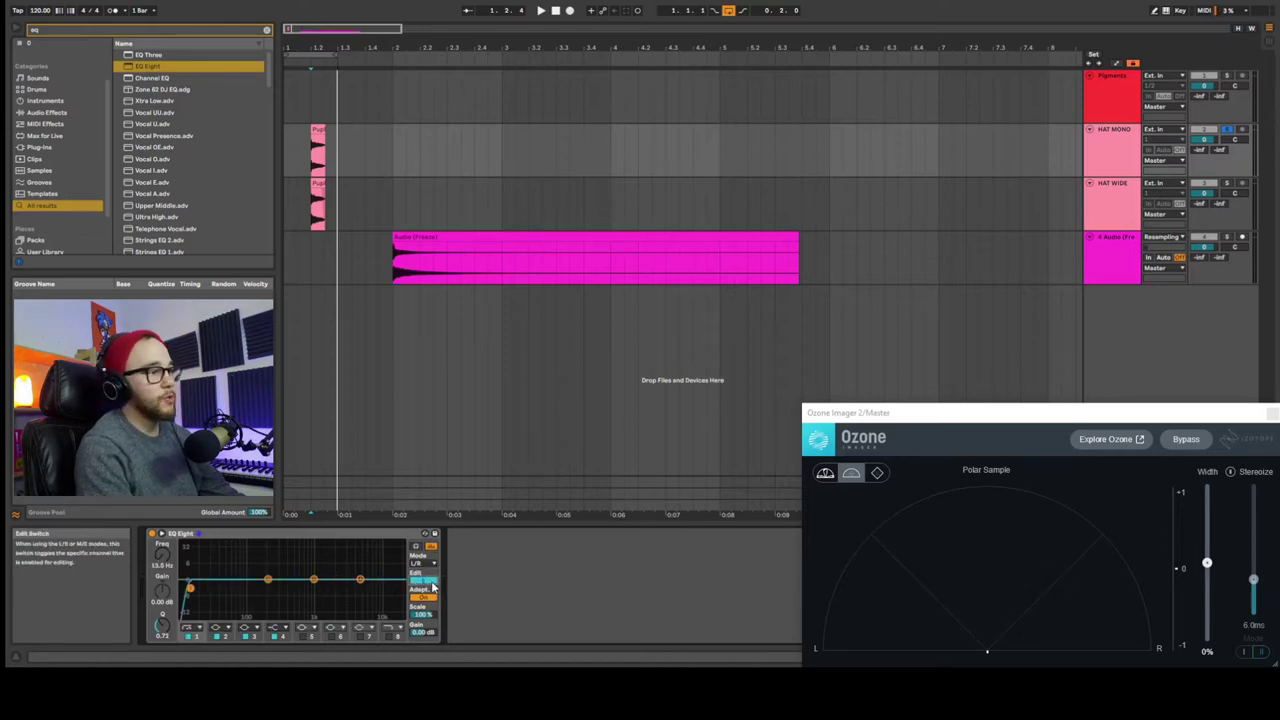
pyautogui.click(432, 585)
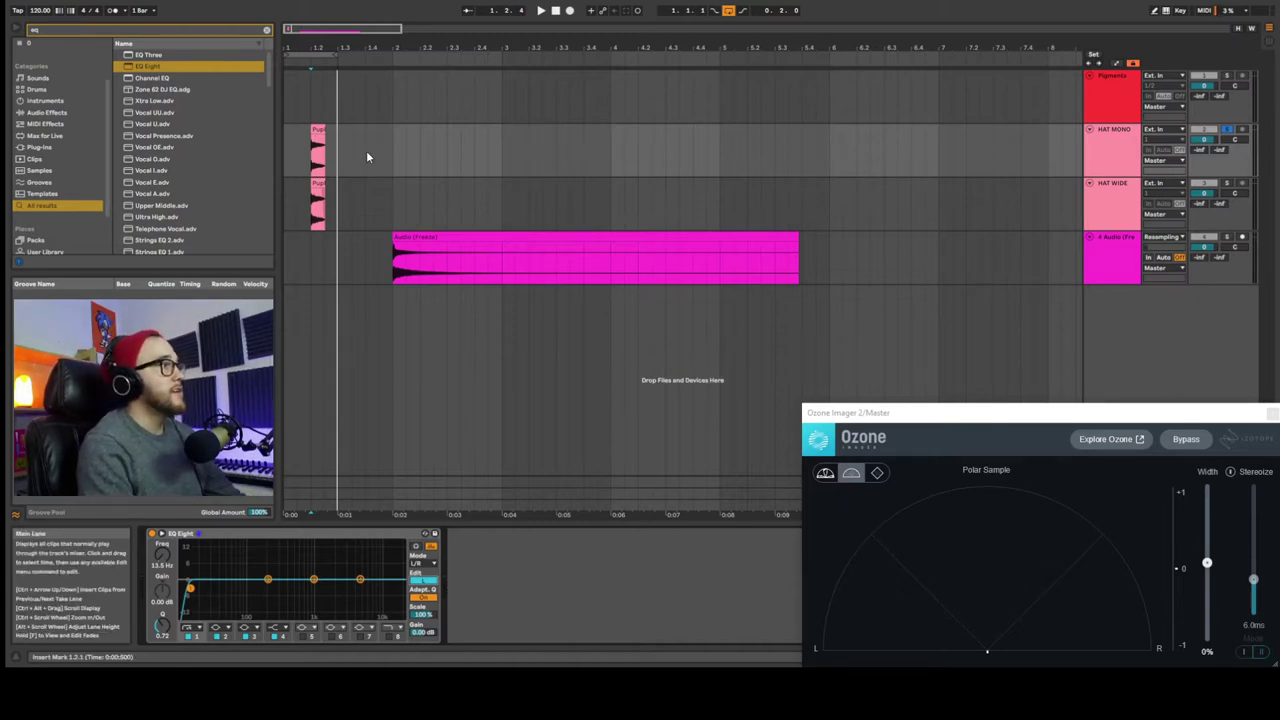
# From 1.2.1, sweep the left-channel low-cut upward past 53.6 Hz to about 1.19 kHz while listening
pyautogui.click(371, 288)
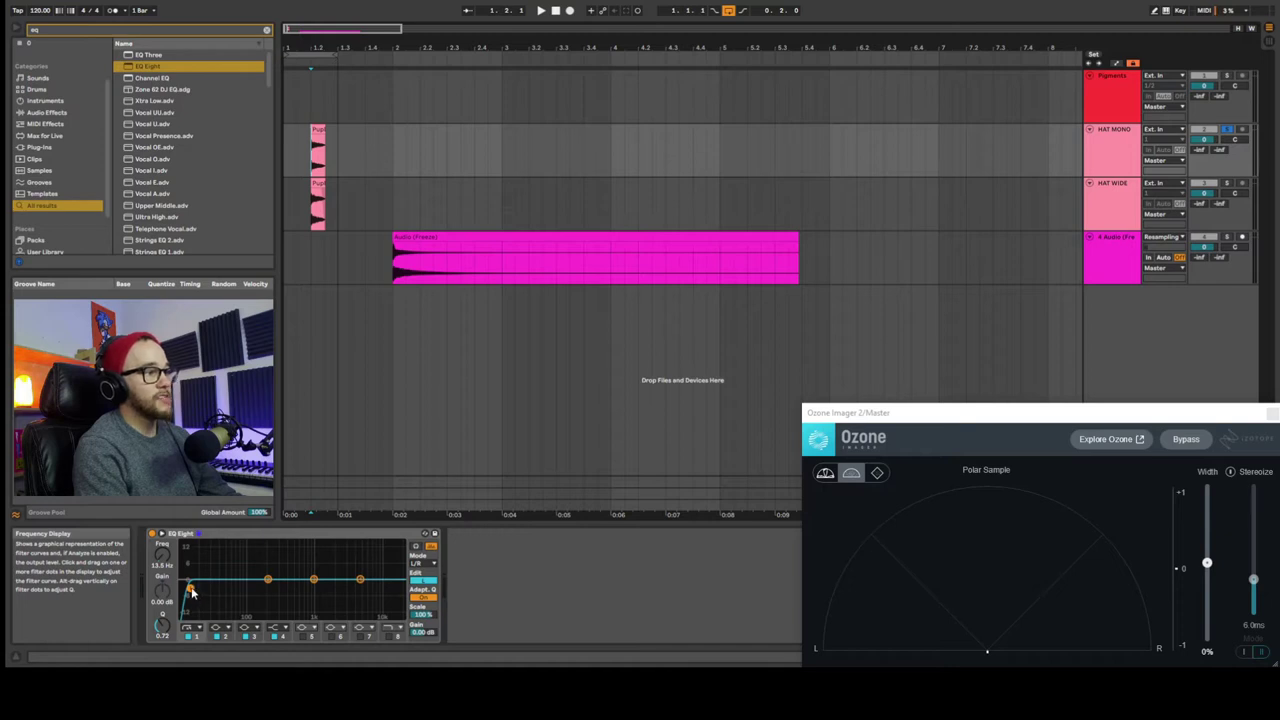
pyautogui.moveTo(191, 589); pyautogui.dragTo(195, 588)
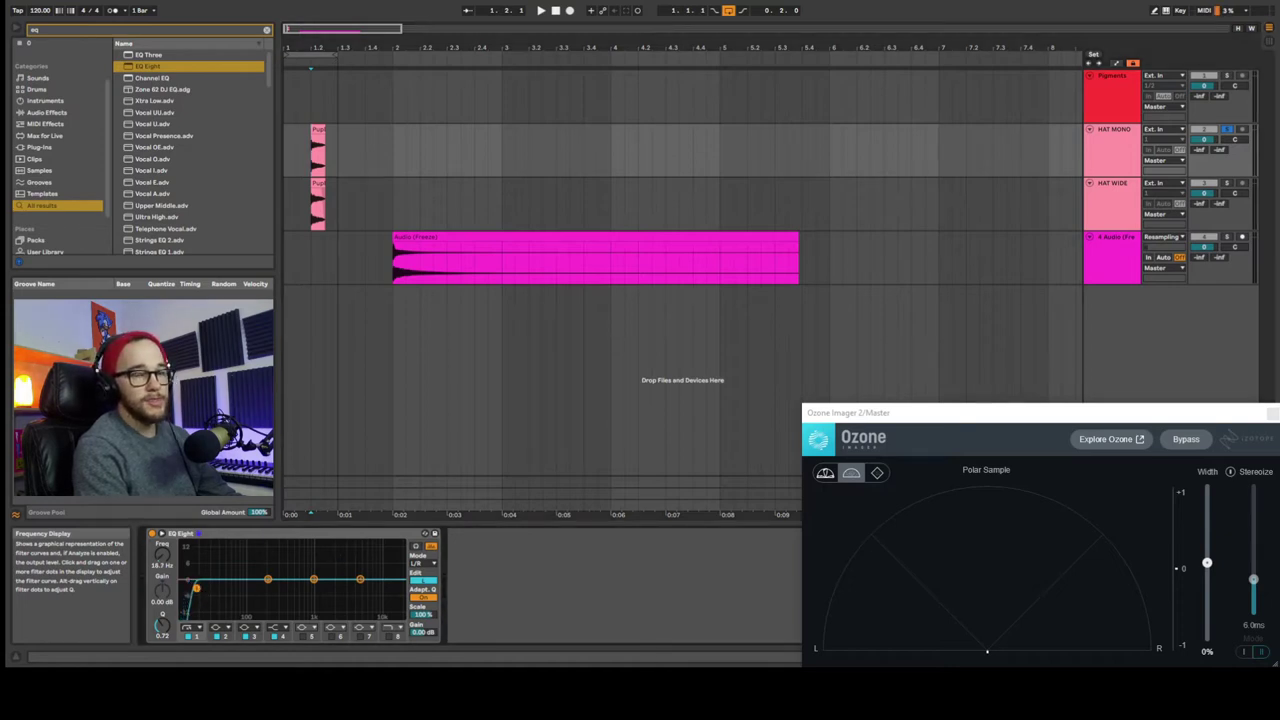
pyautogui.click(963, 520)
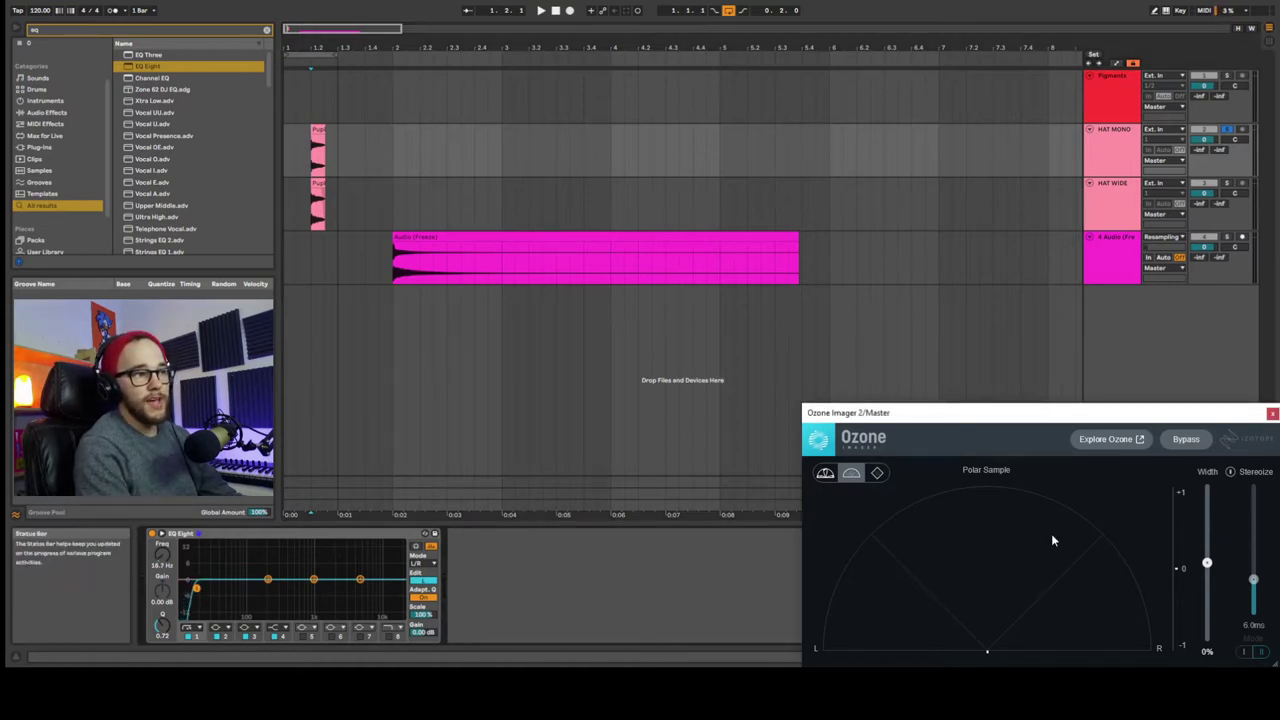
pyautogui.click(185, 533)
pyautogui.press('space')
pyautogui.moveTo(197, 589)
pyautogui.mouseDown()
pyautogui.moveTo(346, 587)
pyautogui.moveTo(205, 590)
pyautogui.mouseUp()
pyautogui.press('space')
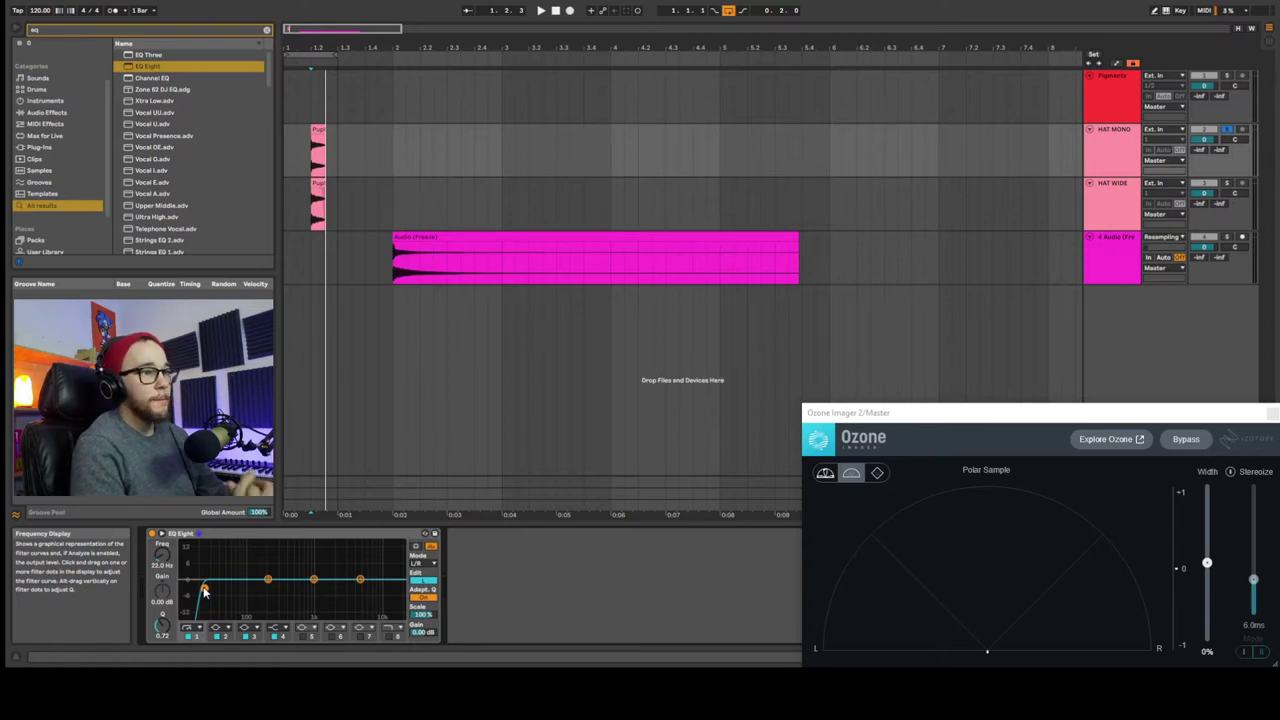
pyautogui.moveTo(203, 590); pyautogui.dragTo(230, 592)
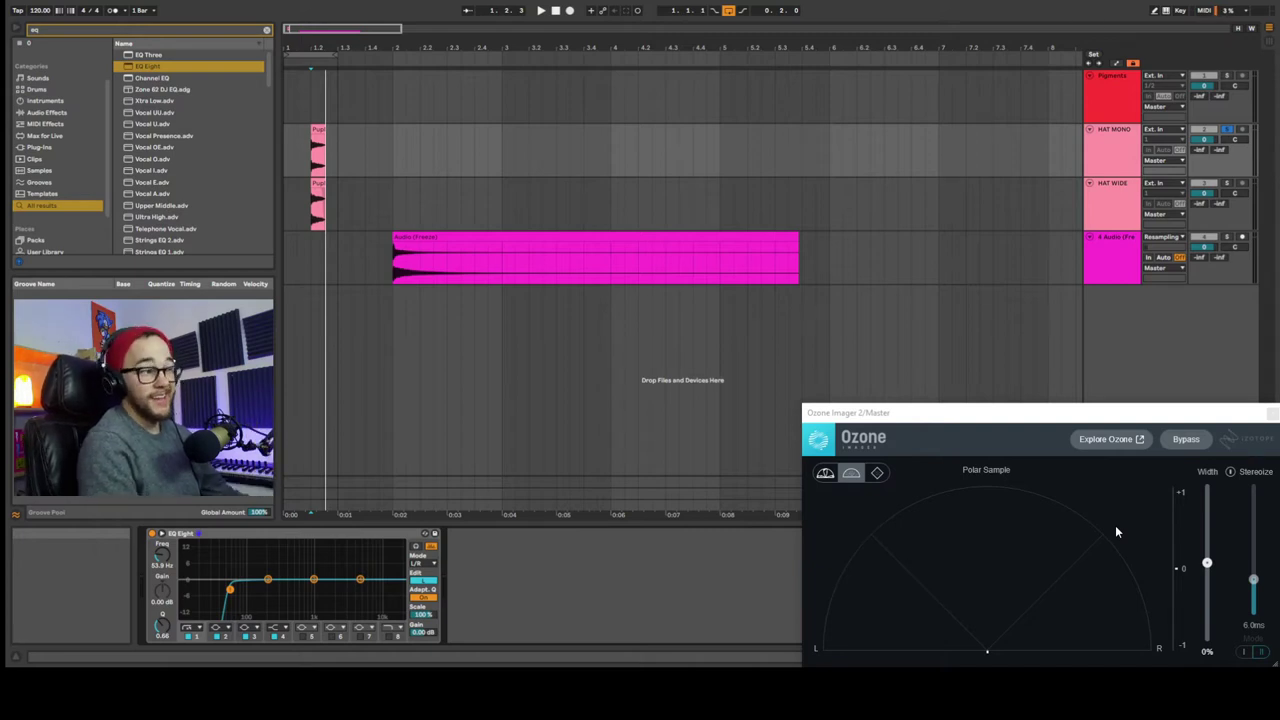
pyautogui.moveTo(231, 592); pyautogui.dragTo(364, 588)
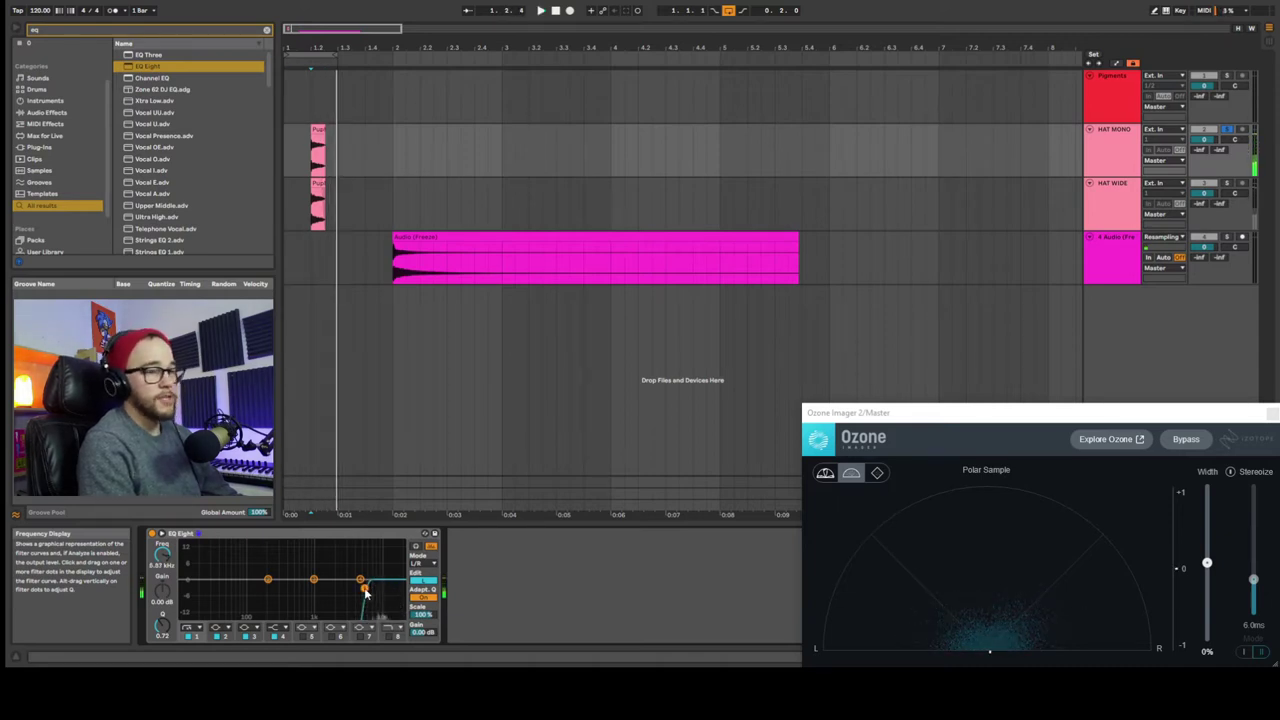
# On the left channel, lower the low-cut, boost around 5.38 kHz and dip around 979 Hz
pyautogui.moveTo(365, 588); pyautogui.dragTo(209, 591)
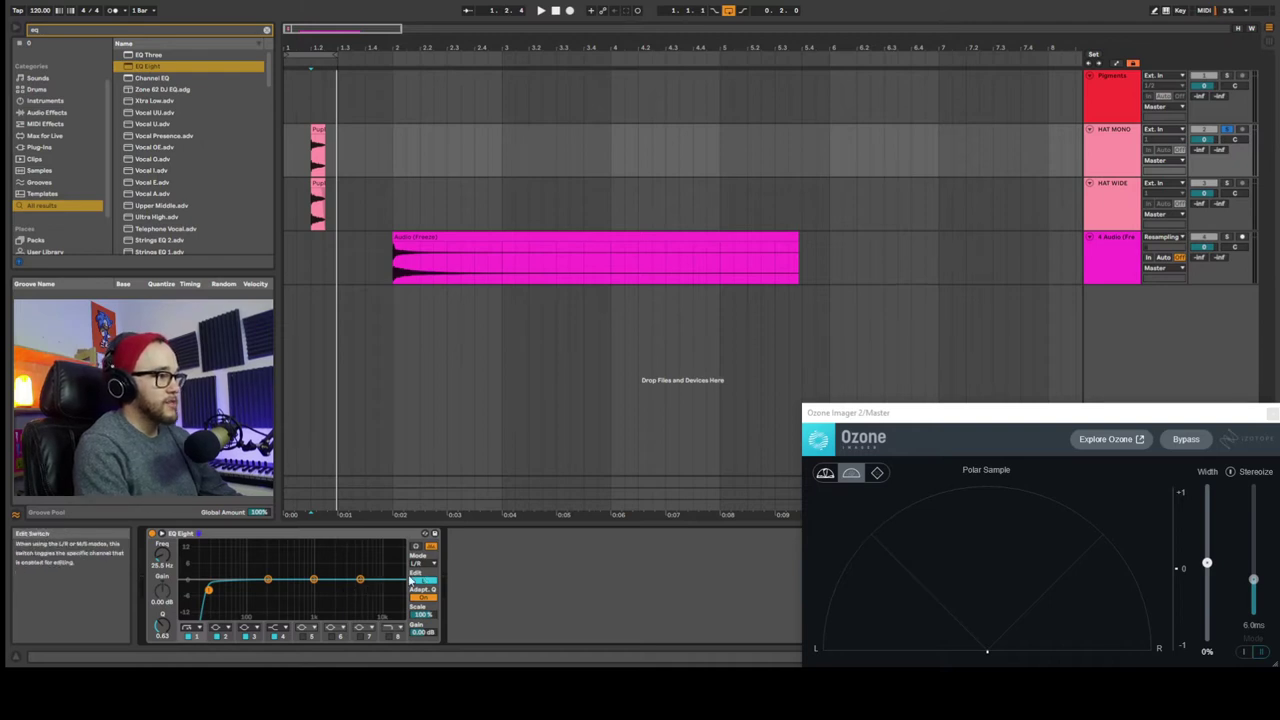
pyautogui.moveTo(362, 584); pyautogui.dragTo(362, 581)
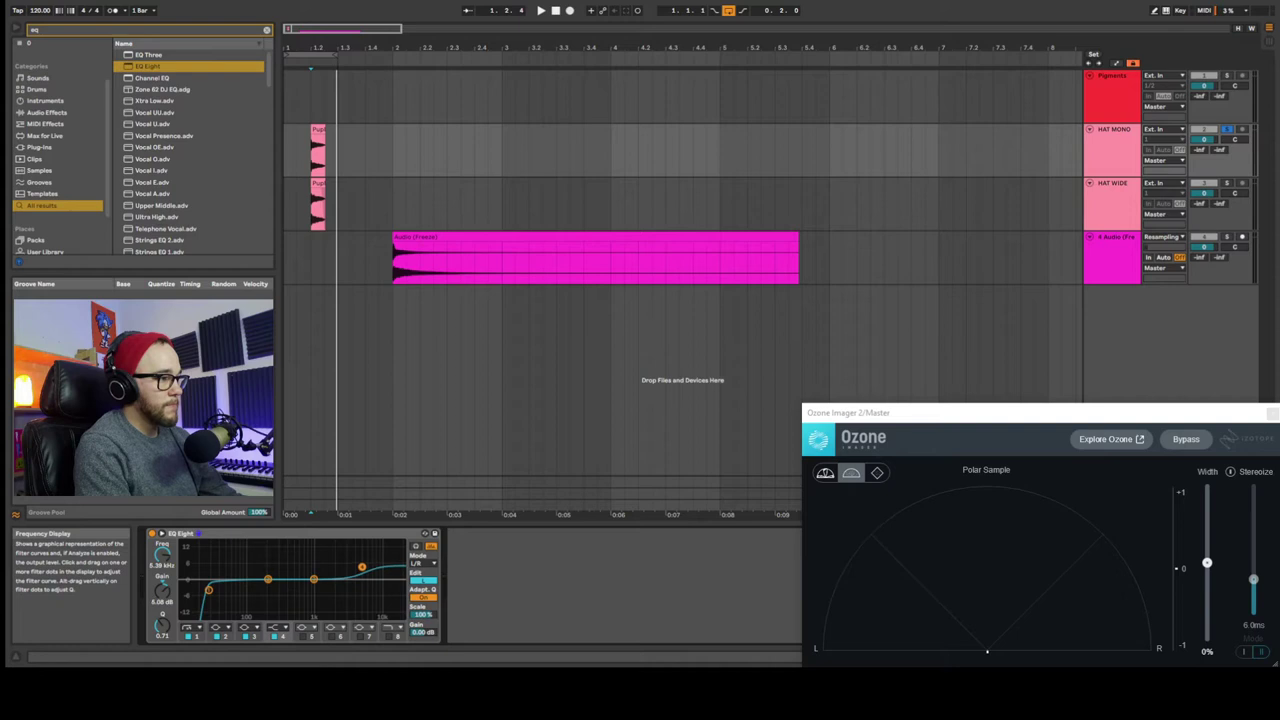
pyautogui.moveTo(311, 581); pyautogui.dragTo(313, 587)
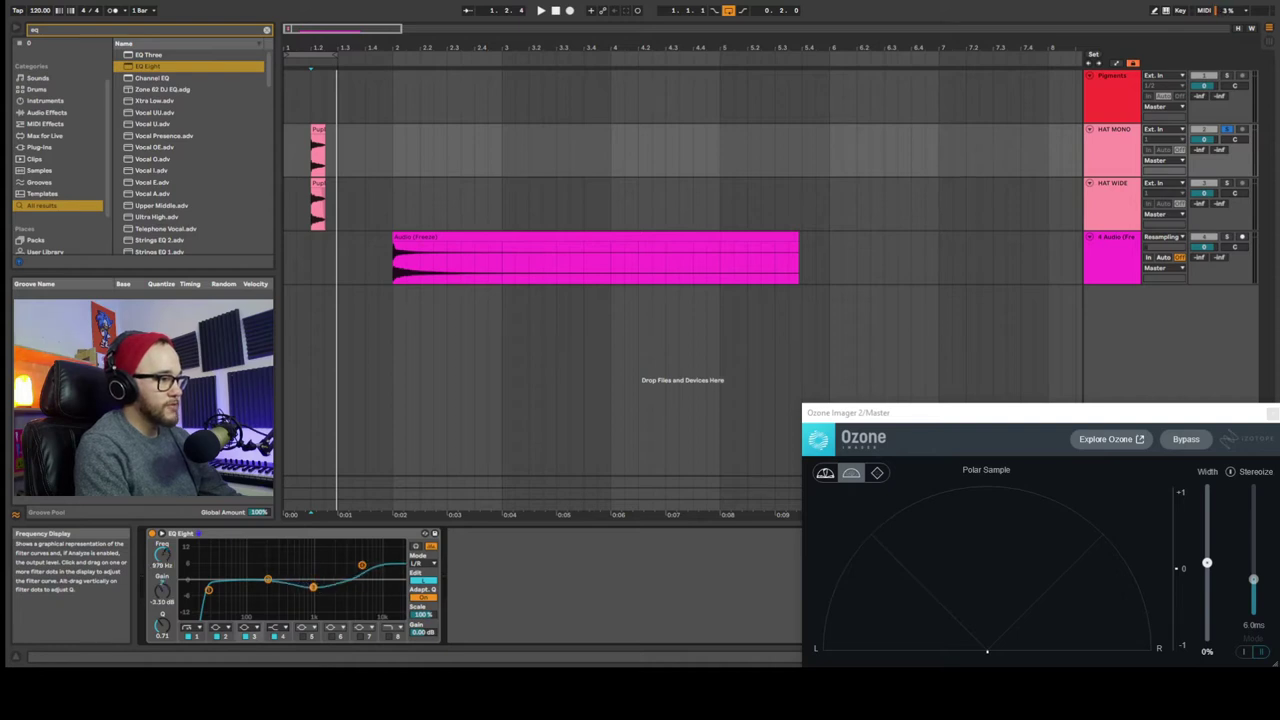
# On the right channel, trim the 10 kHz band and enable a band boosting around 1 kHz
pyautogui.click(421, 580)
pyautogui.moveTo(380, 584); pyautogui.dragTo(381, 580)
pyautogui.click(360, 636)
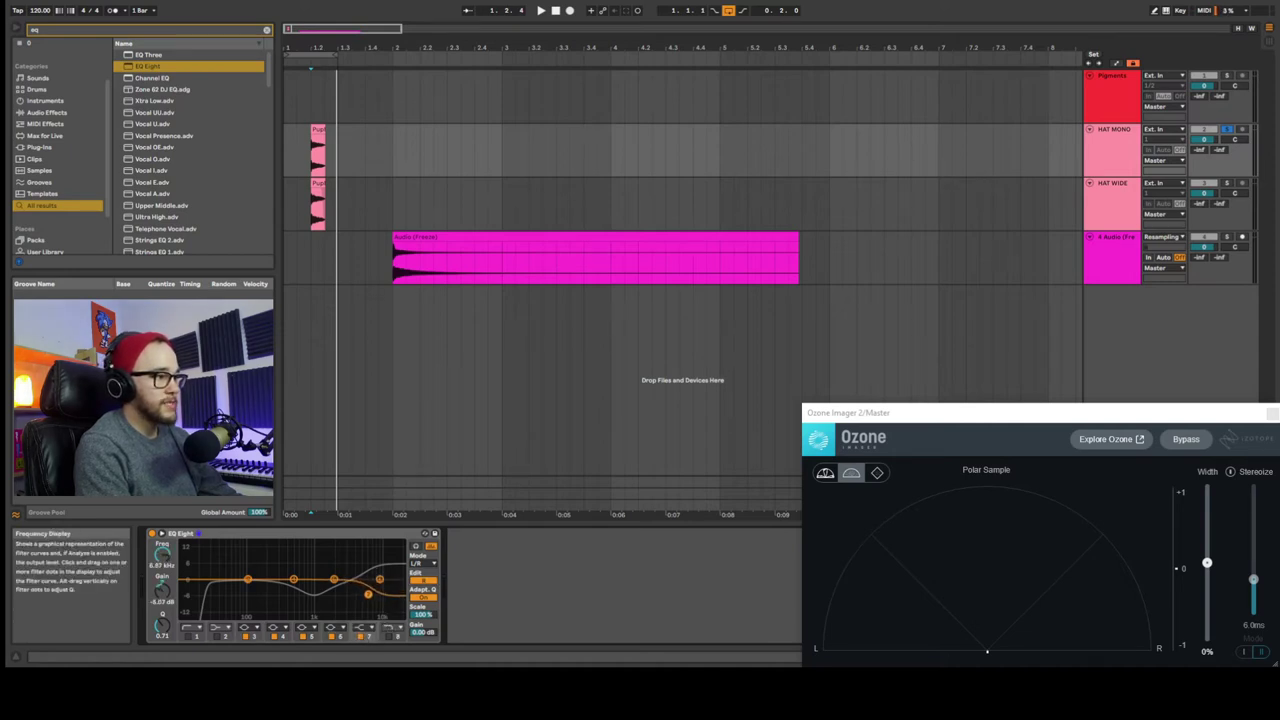
pyautogui.moveTo(333, 581); pyautogui.dragTo(315, 570)
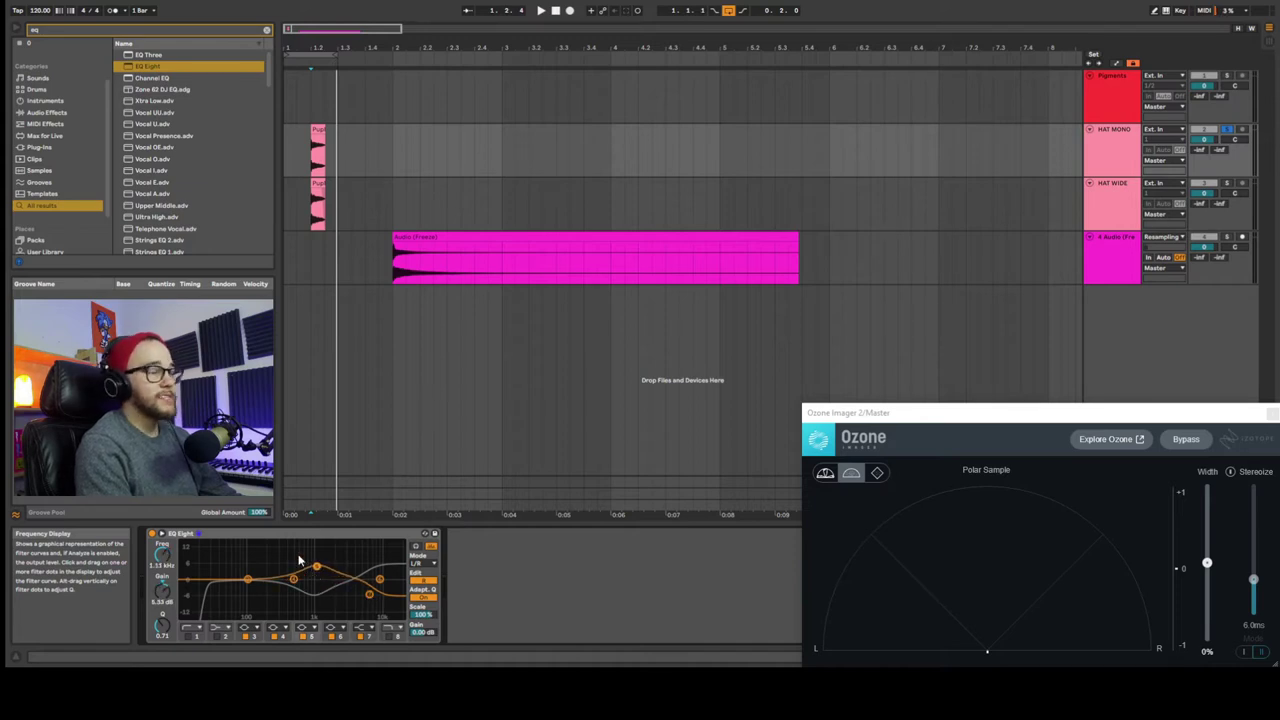
# A/B the EQ with its activator, then pan HAT MONO slightly right and listen
pyautogui.click(154, 536)
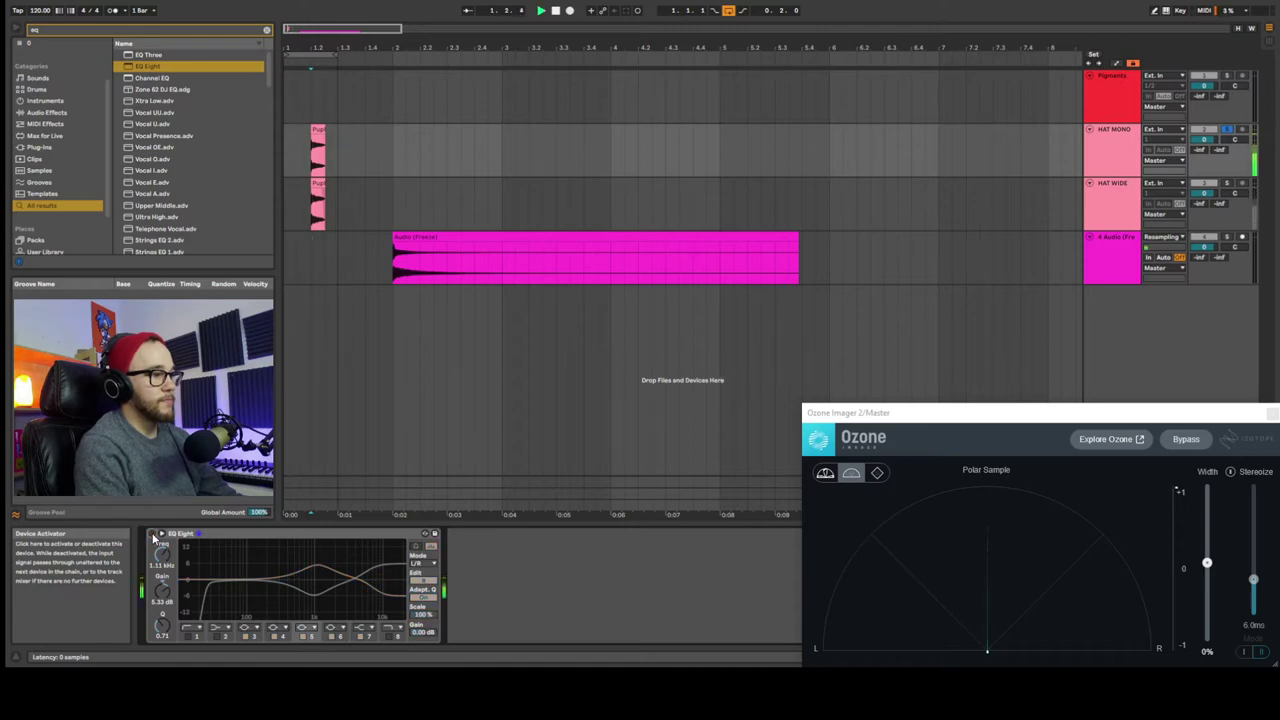
pyautogui.click(154, 536)
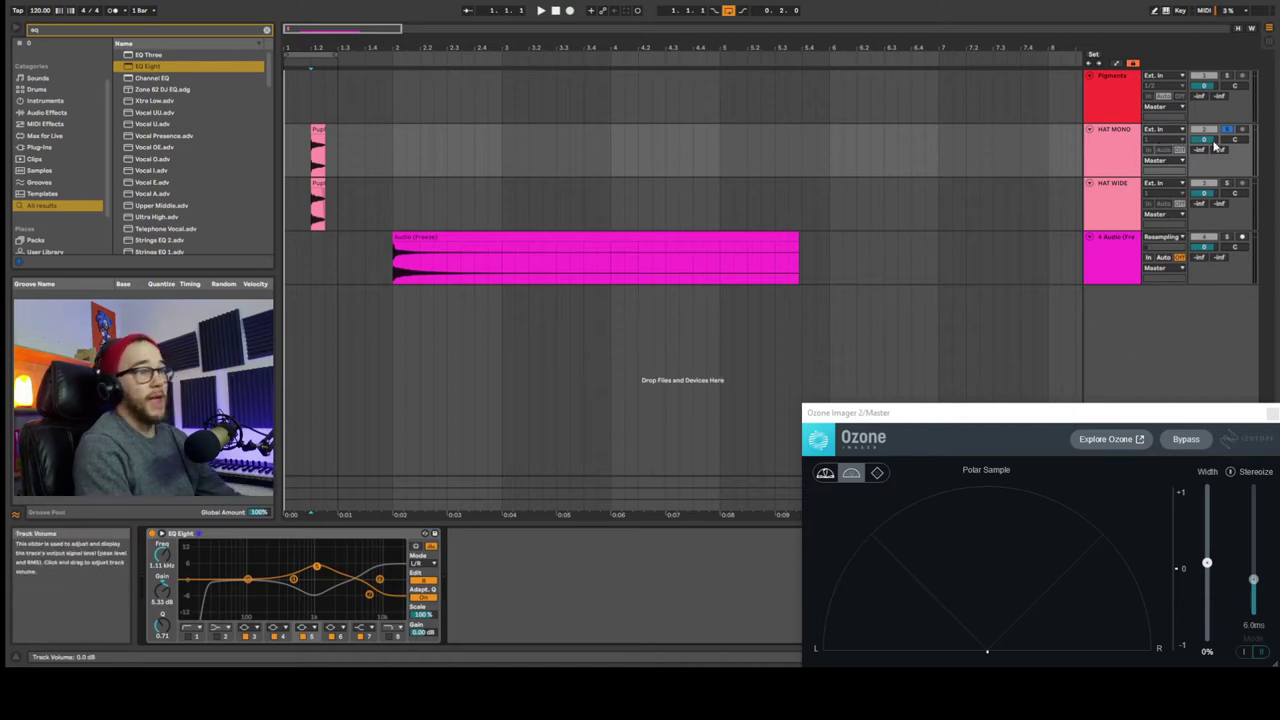
pyautogui.moveTo(1228, 145); pyautogui.dragTo(1228, 129)
pyautogui.press('space')
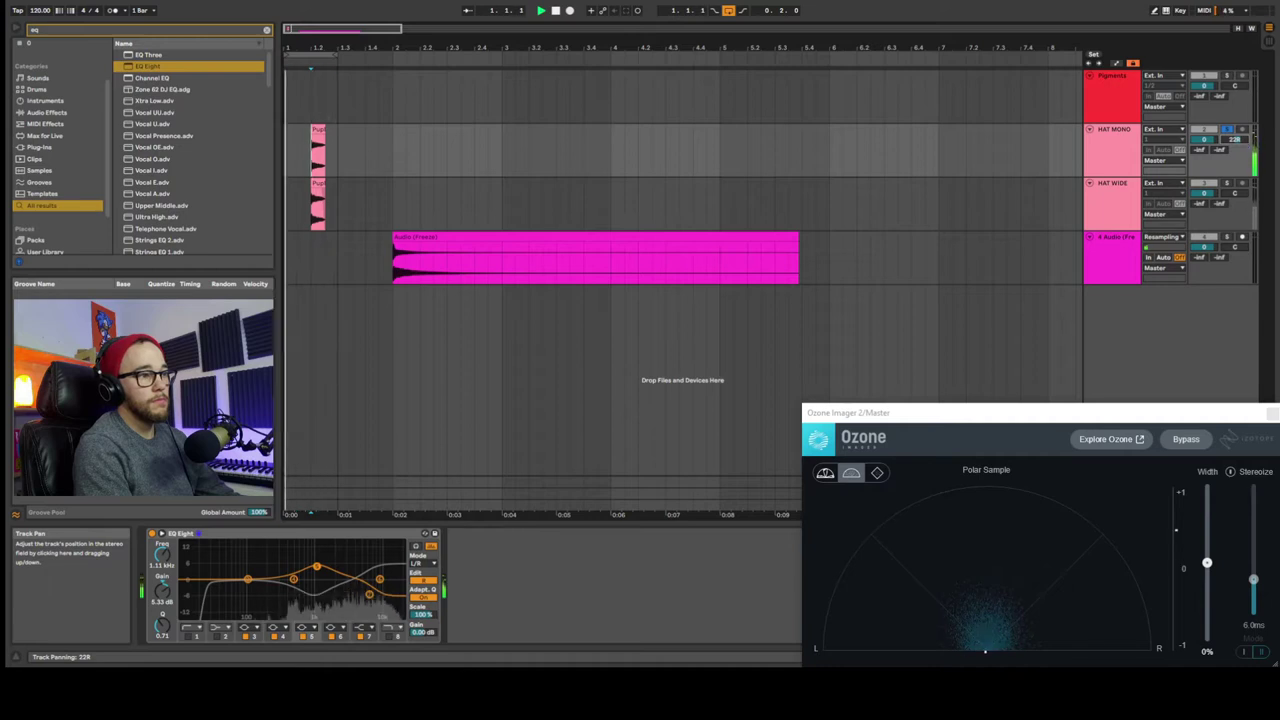
pyautogui.press('space')
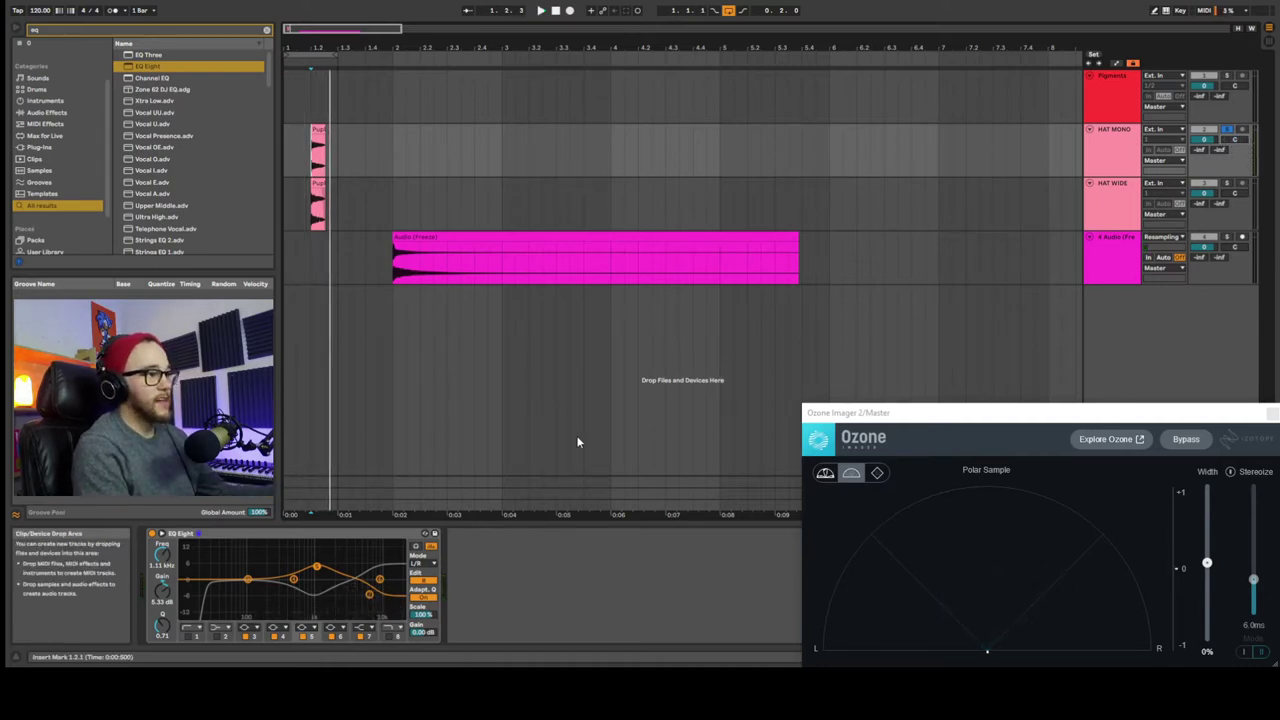
# Trim the left 8.30 kHz band to about 0.12 dB, nudge right band 7 lower, and enable the right low-cut
pyautogui.click(425, 580)
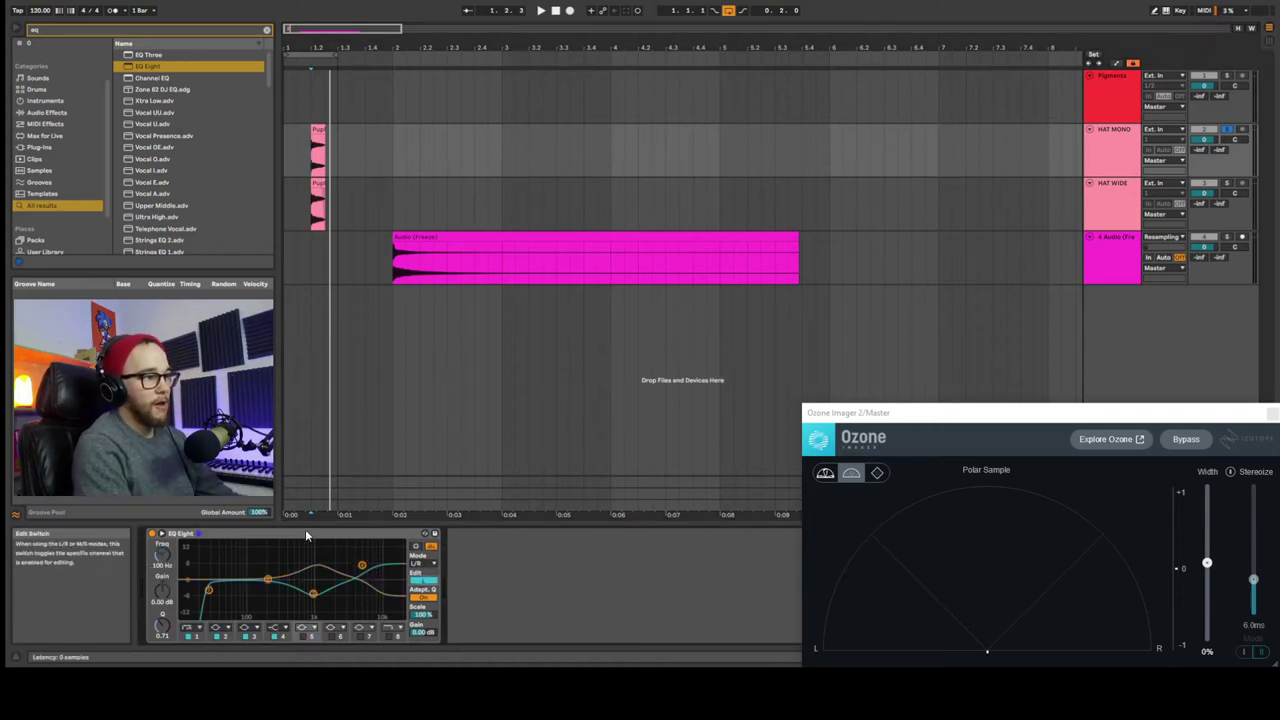
pyautogui.click(362, 566)
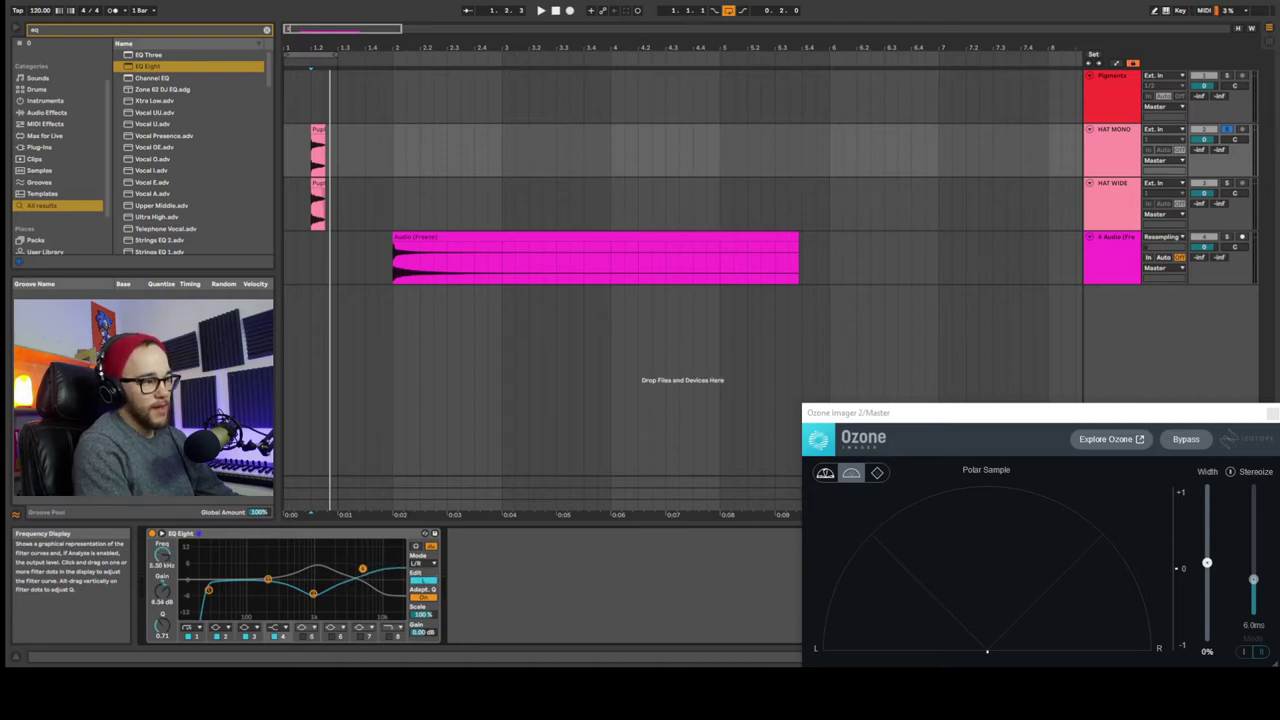
pyautogui.moveTo(363, 576); pyautogui.dragTo(363, 579)
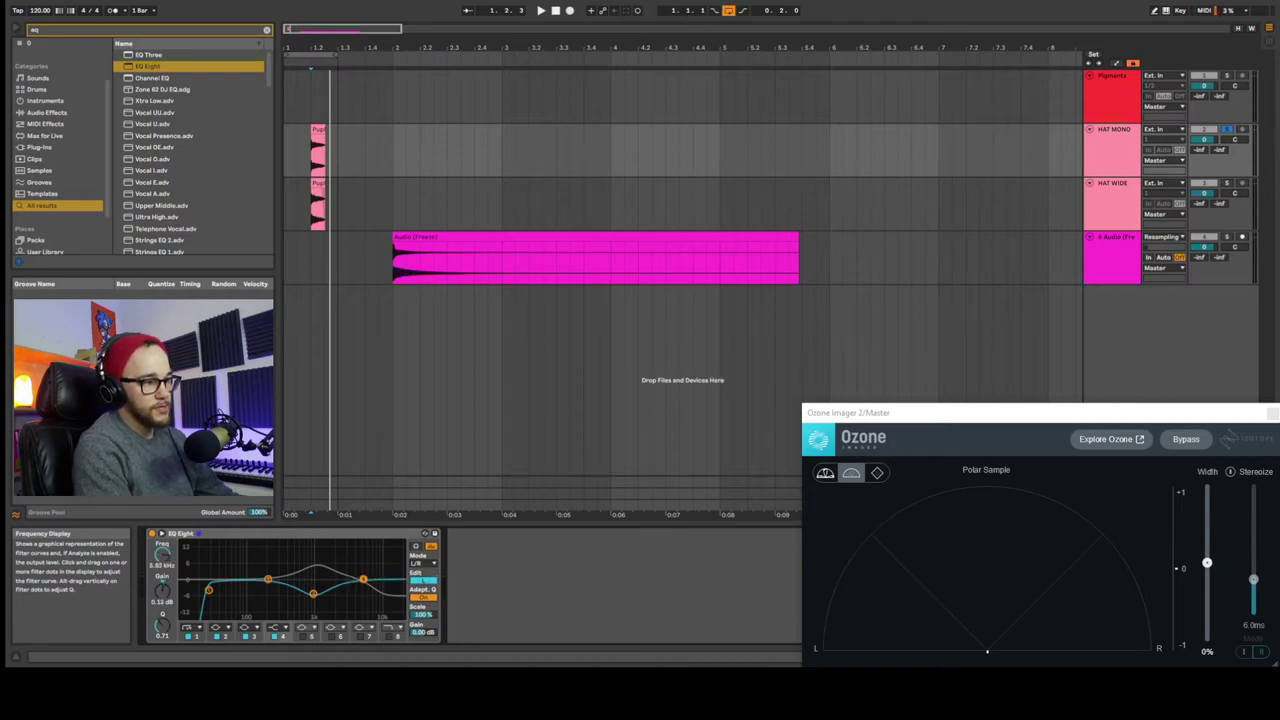
pyautogui.click(421, 580)
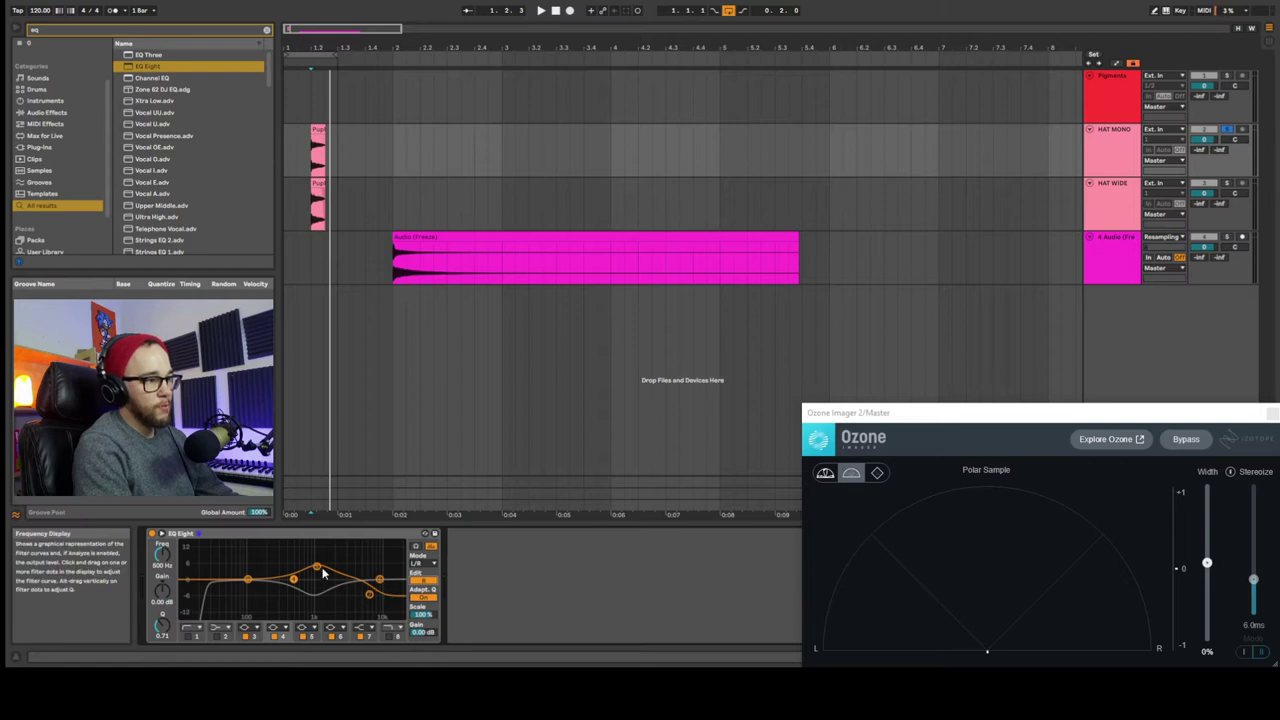
pyautogui.click(367, 591)
pyautogui.moveTo(378, 588); pyautogui.dragTo(375, 588)
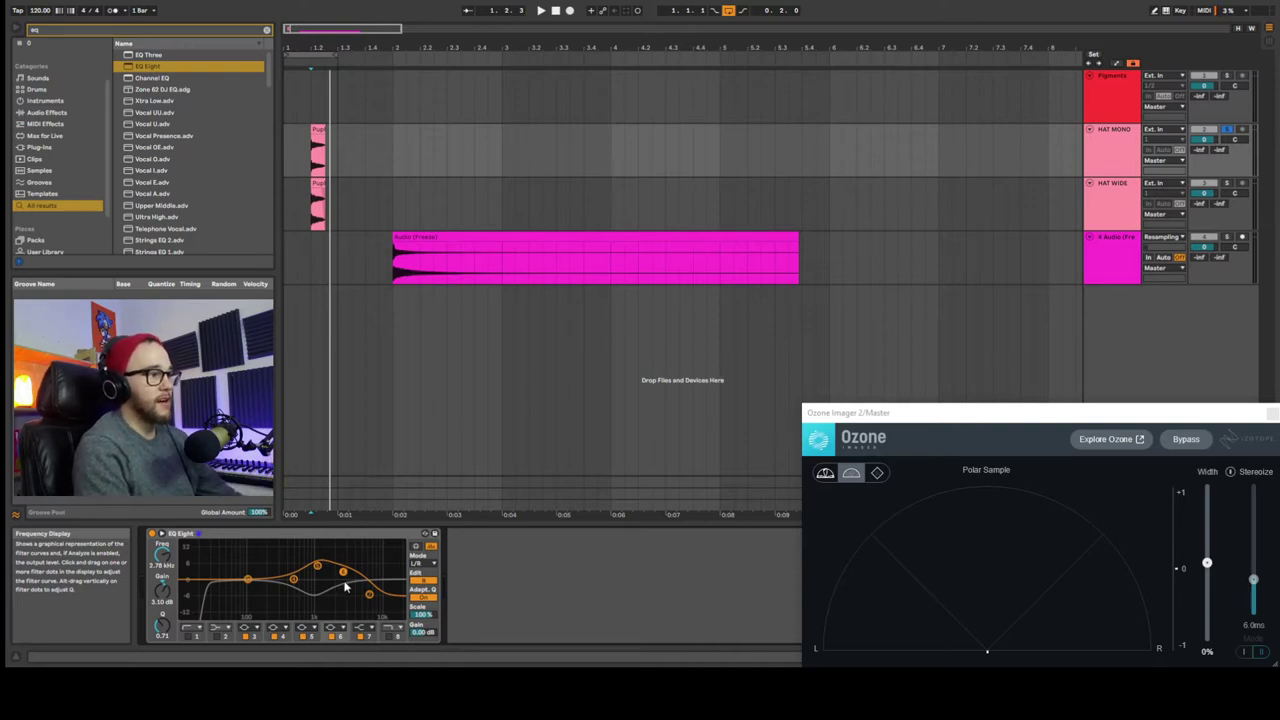
pyautogui.click(187, 635)
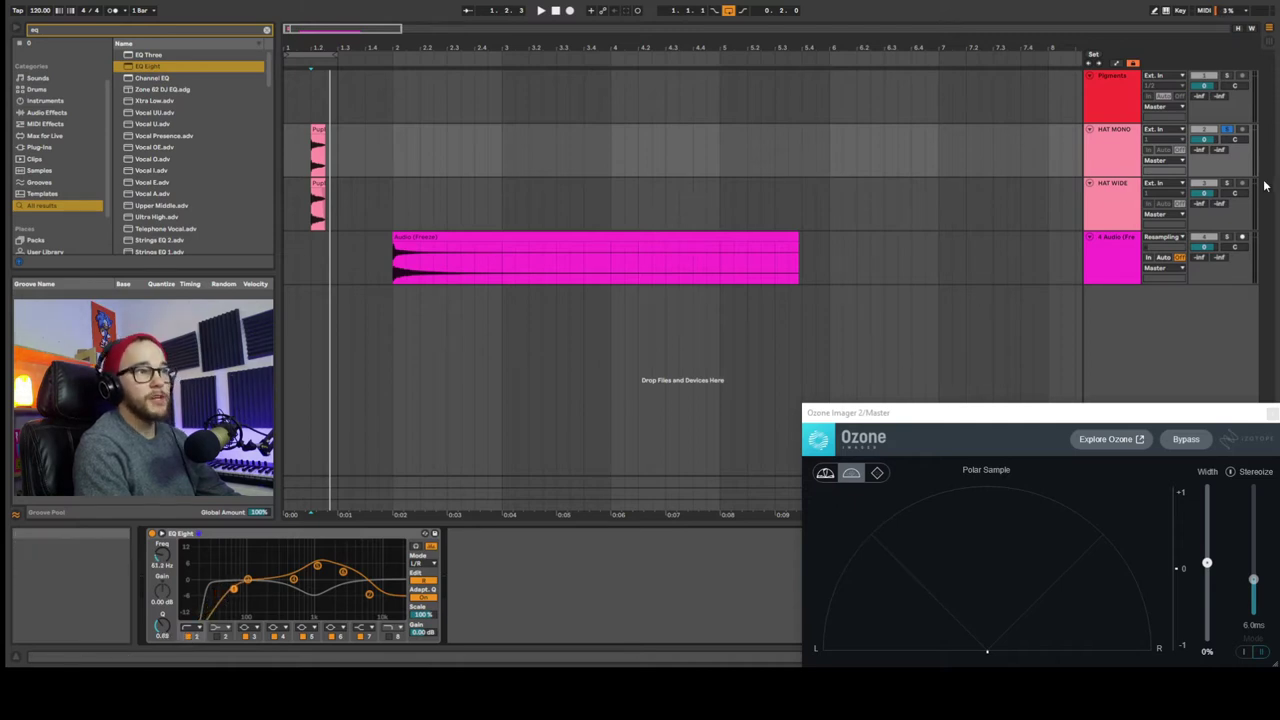
# Play the loop and compare the hi-hat with the EQ bypassed and re-enabled
pyautogui.press('space')
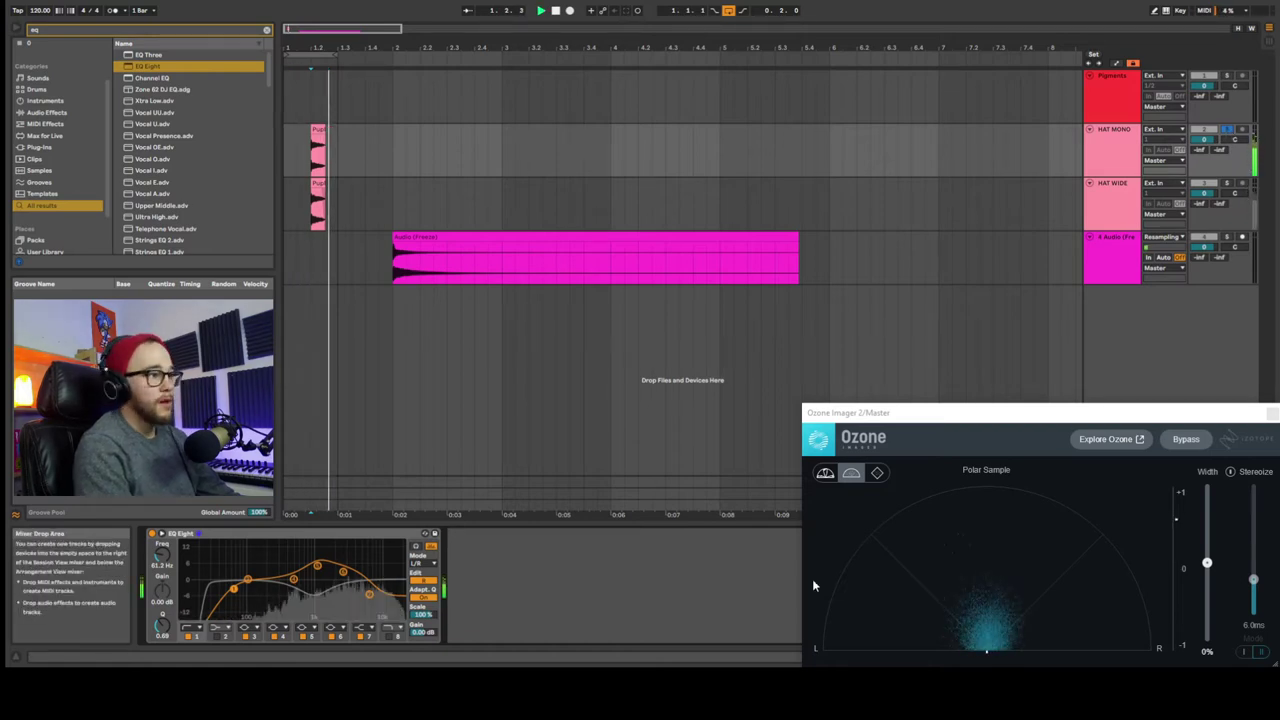
pyautogui.click(153, 535)
pyautogui.click(153, 535)
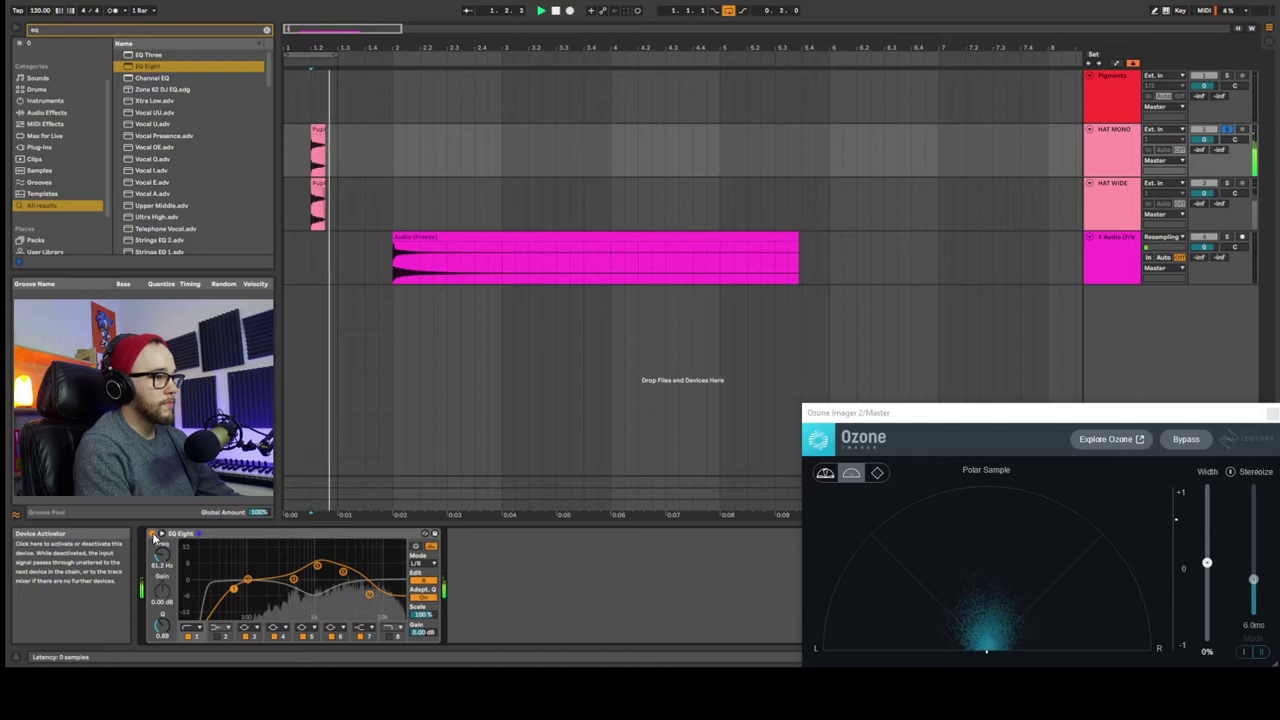
pyautogui.press('space')
# Show the other channel's curve and A/B the EQ again during playback, leaving it on
pyautogui.click(430, 580)
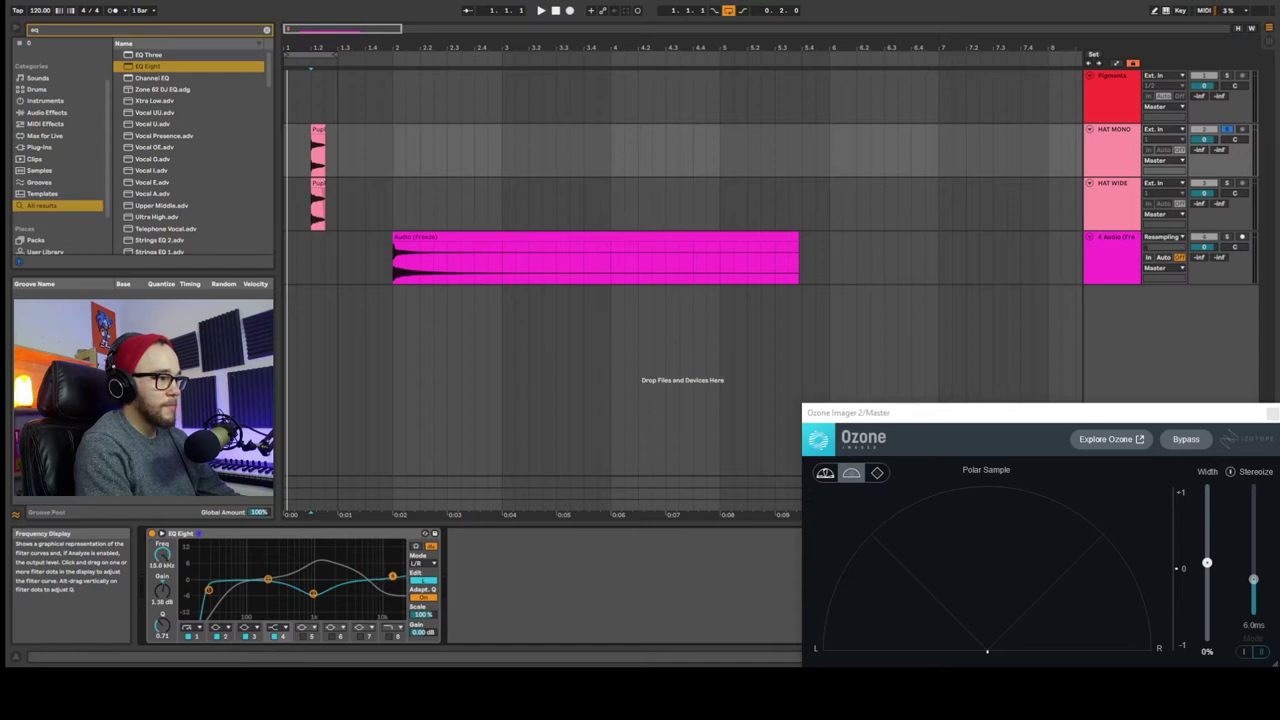
pyautogui.press('space')
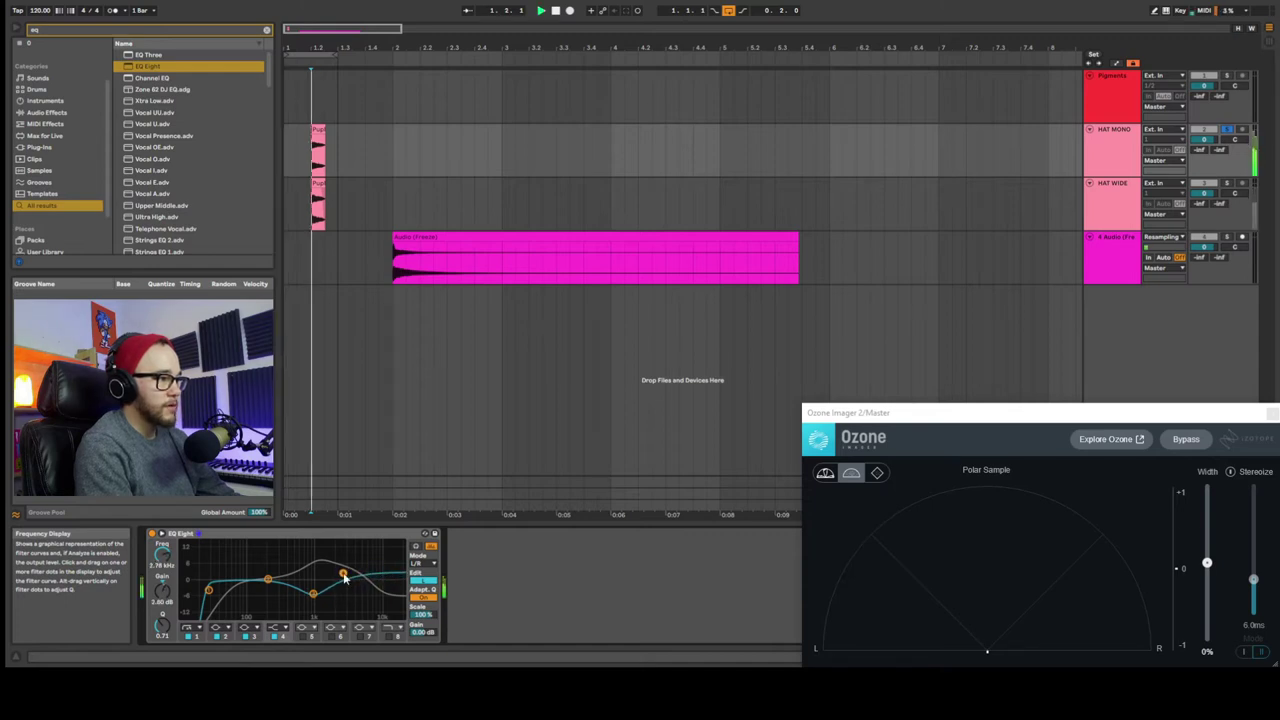
pyautogui.click(153, 537)
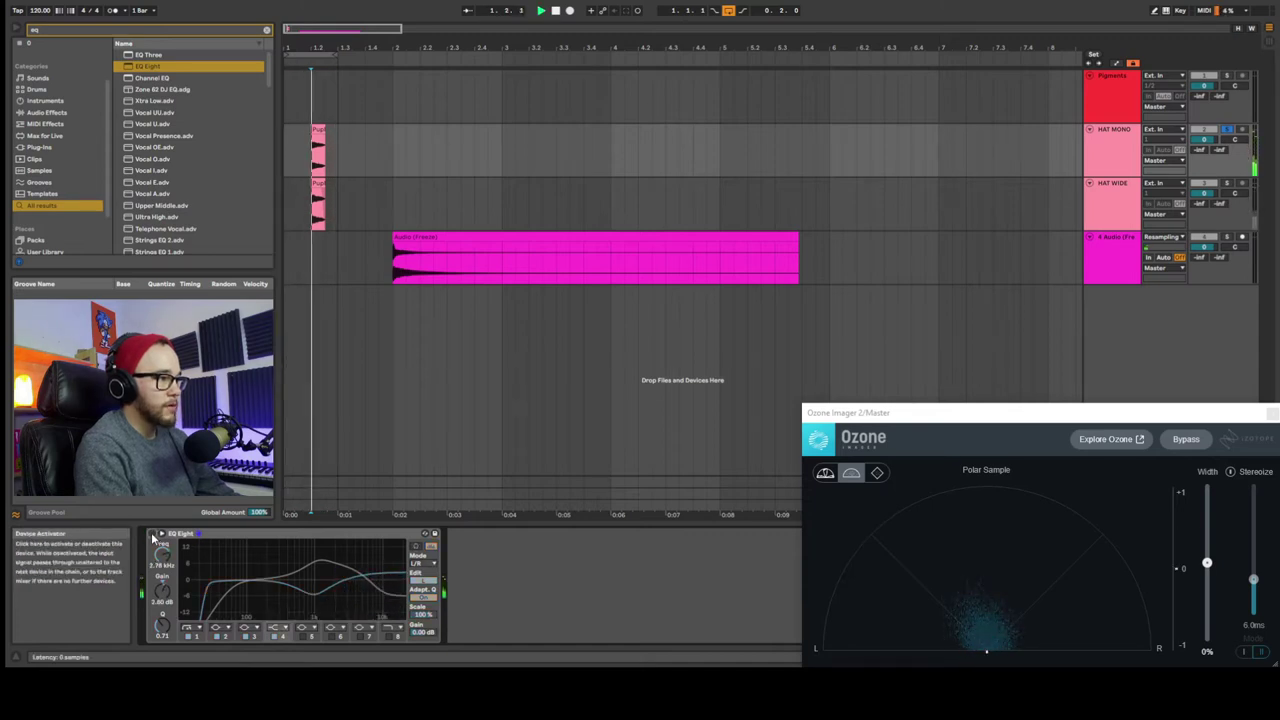
pyautogui.click(153, 537)
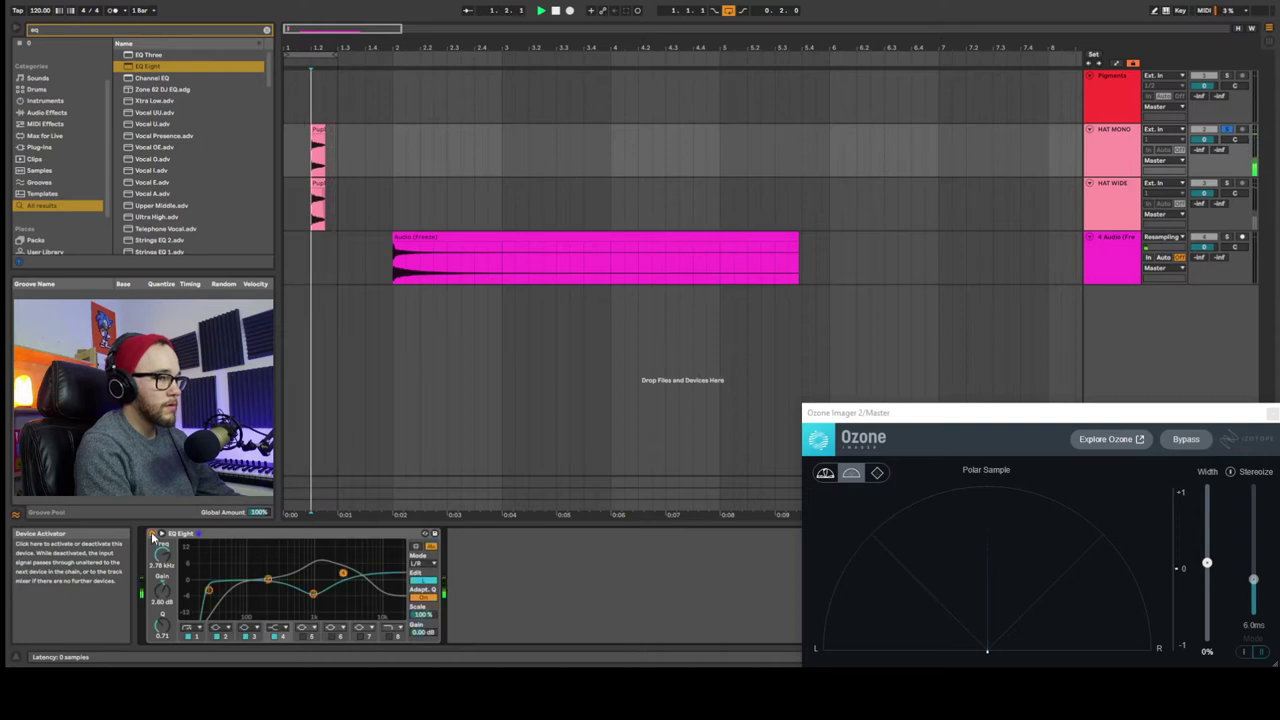
pyautogui.click(378, 537)
pyautogui.press('space')
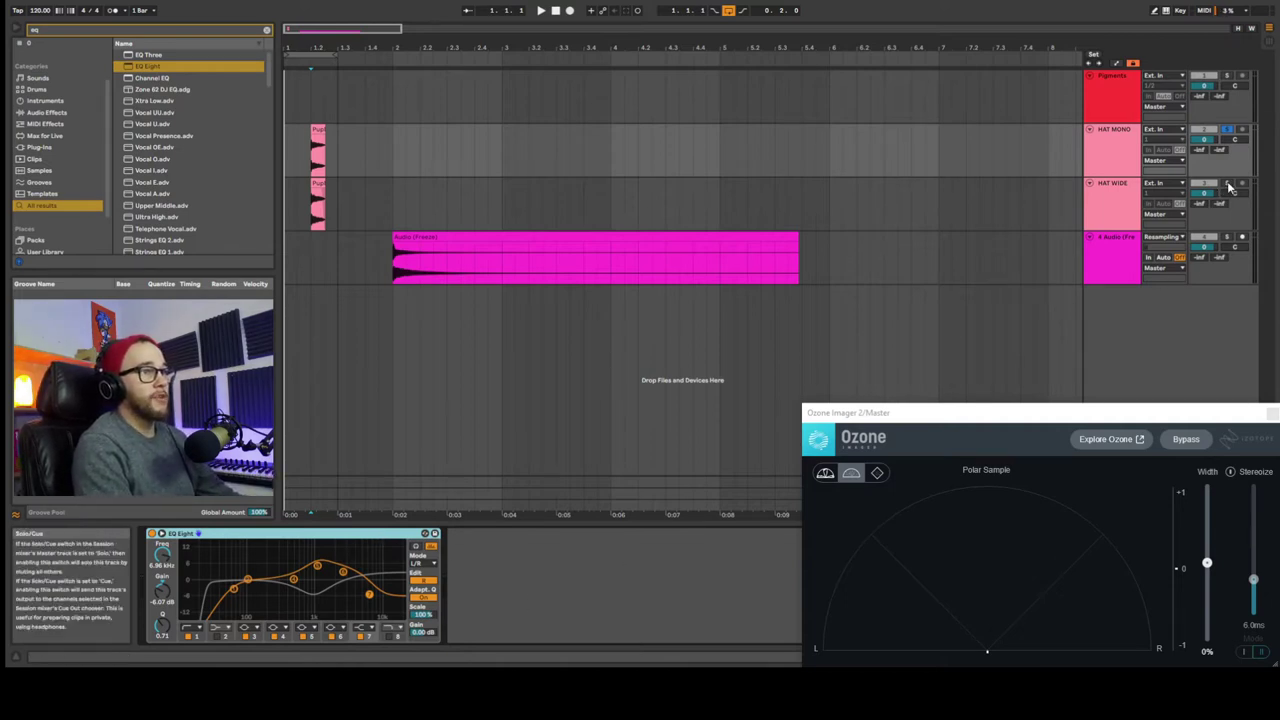
# Select HAT WIDE and play the hi-hat while watching the Ozone Imager
pyautogui.click(371, 204)
pyautogui.click(990, 420)
pyautogui.press('space')
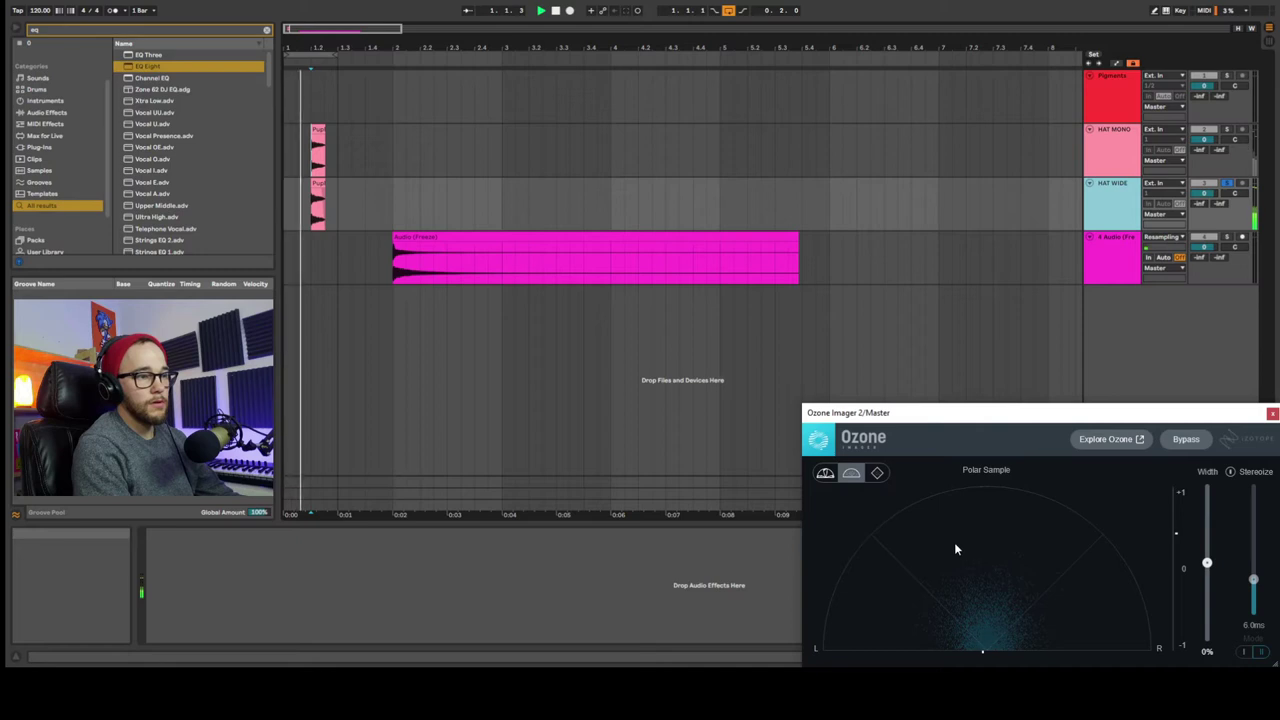
pyautogui.press('space')
pyautogui.click(363, 383)
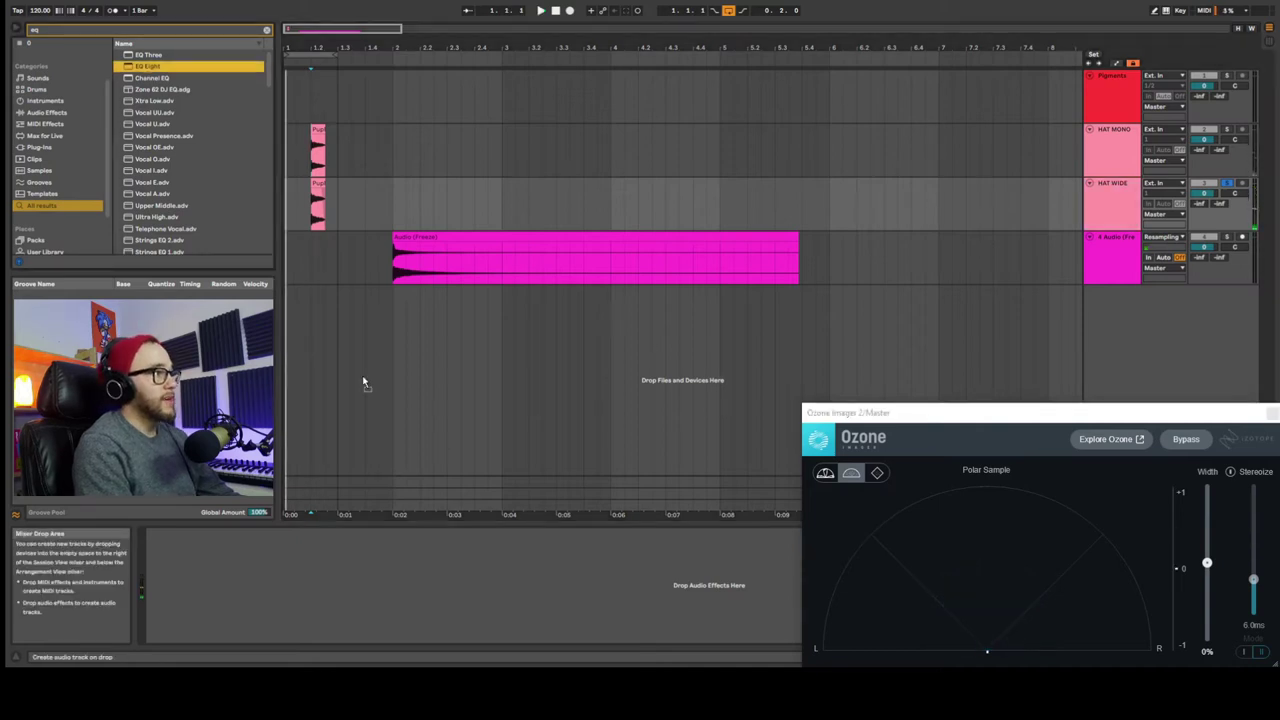
# Add an EQ Eight to HAT WIDE and set its Mode to L/R
pyautogui.moveTo(293, 553); pyautogui.dragTo(296, 554)
pyautogui.click(424, 564)
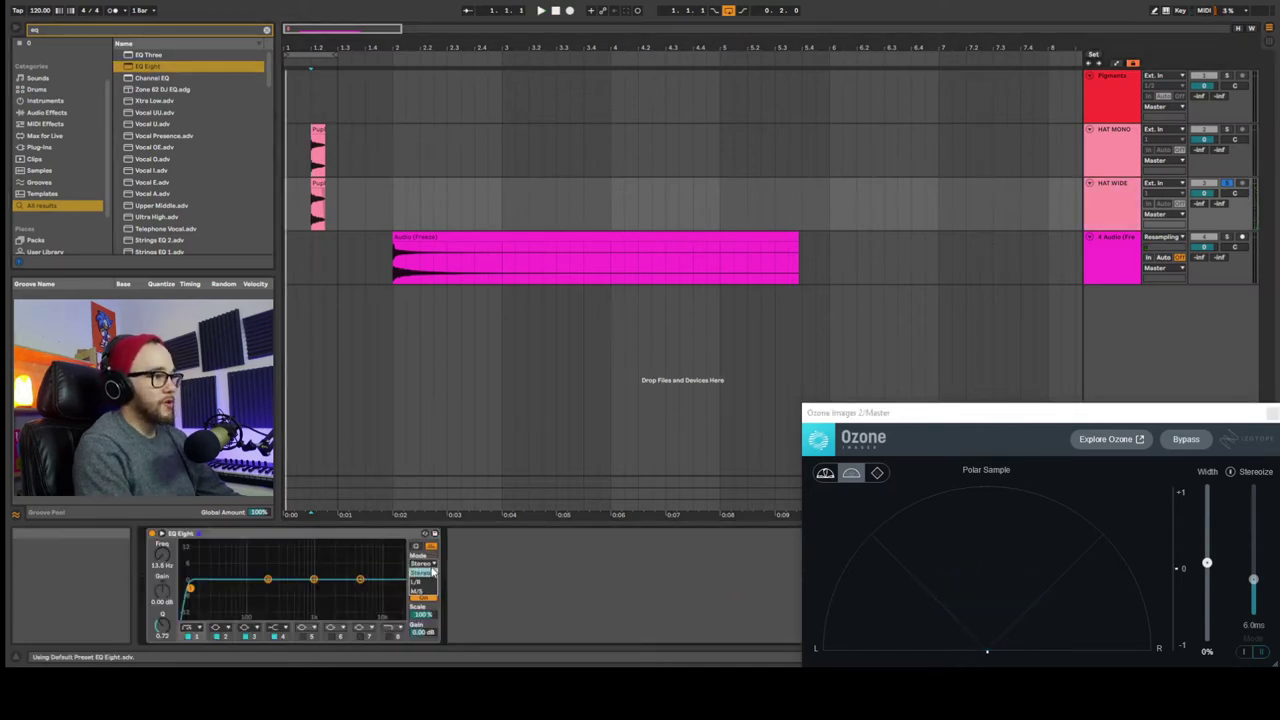
pyautogui.click(424, 582)
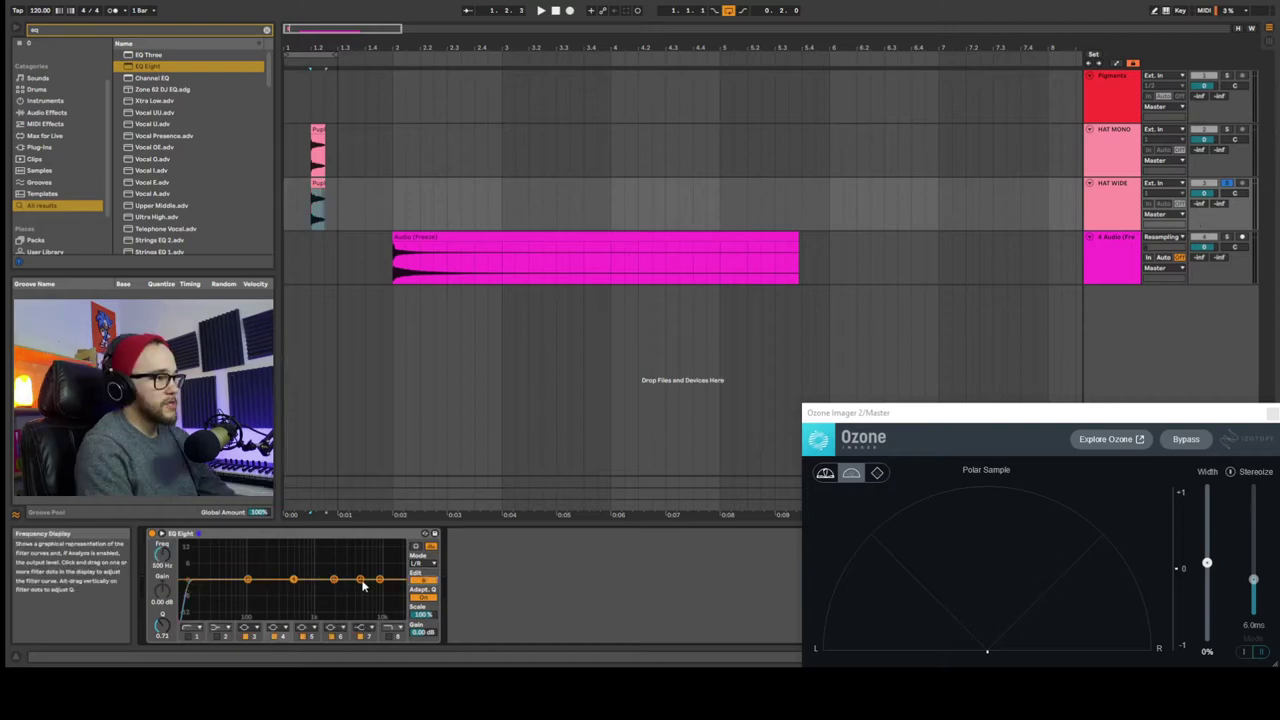
# Pick the high band on the left curve, then move to the right-channel curve (8.61 kHz, -6.57 dB)
pyautogui.click(381, 581)
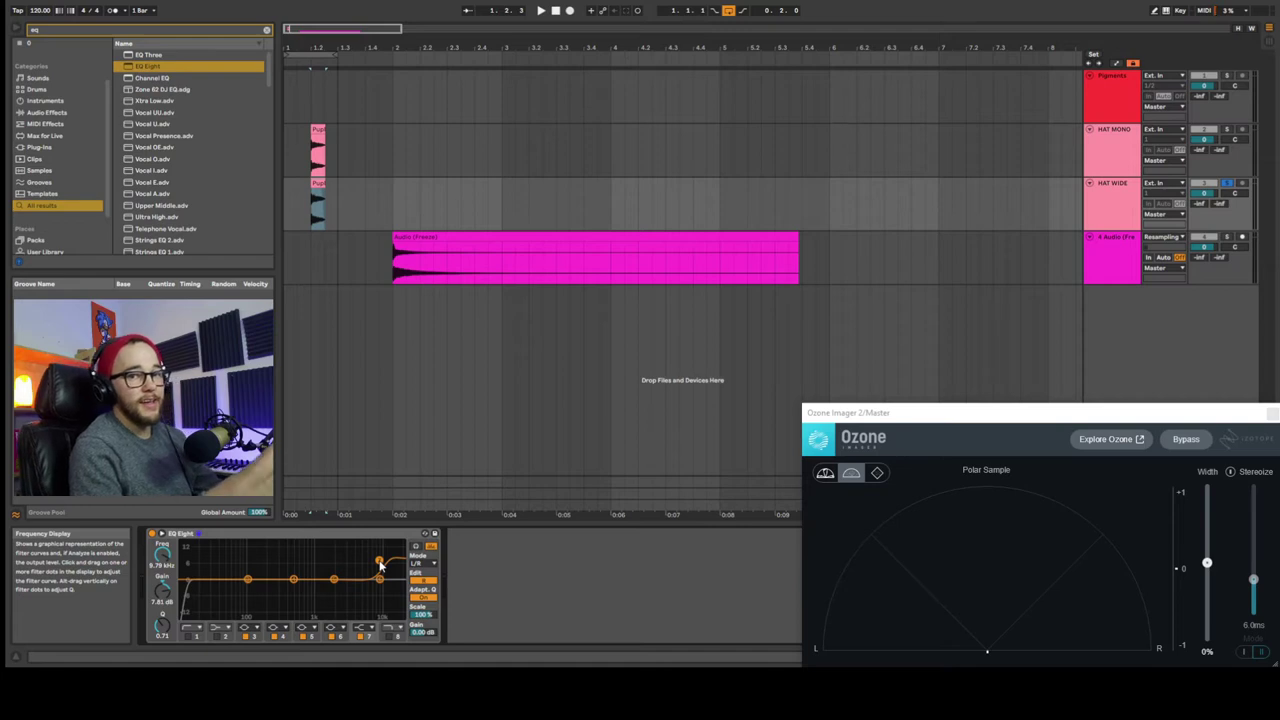
pyautogui.click(363, 584)
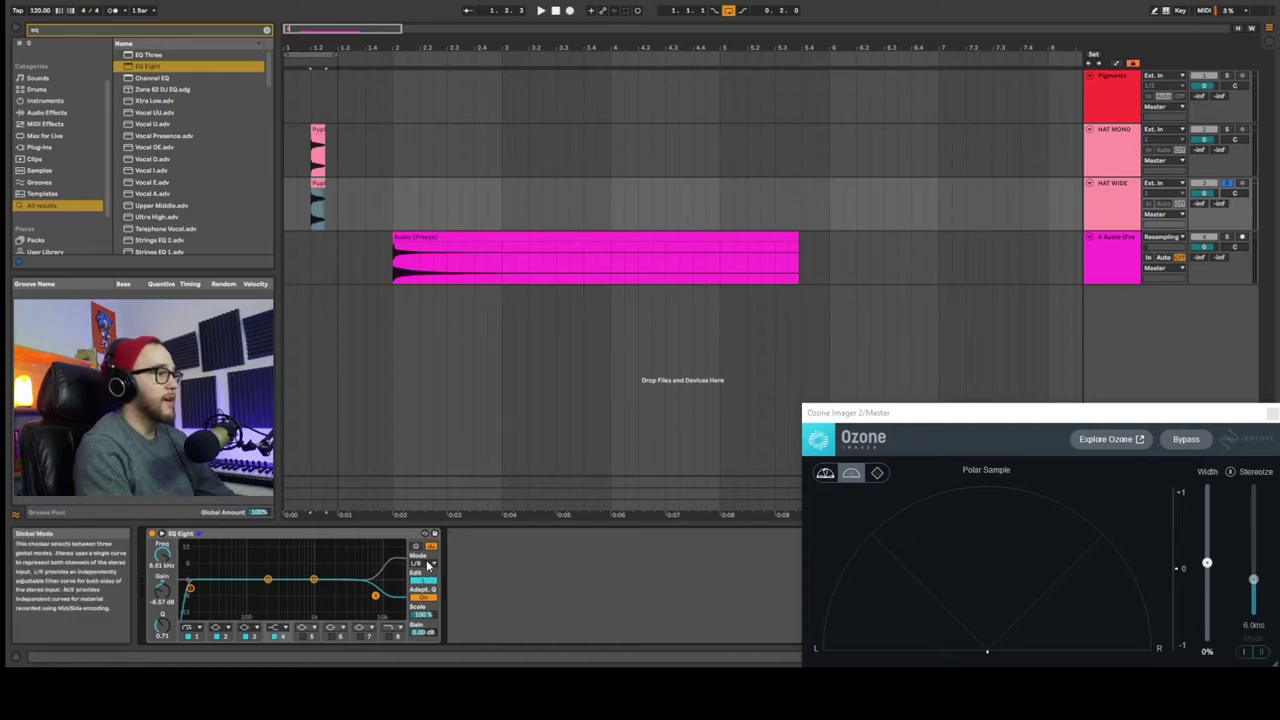
# During playback, A/B HAT WIDE's EQ and drag Ozone Imager's width toward -100% mono
pyautogui.press('space')
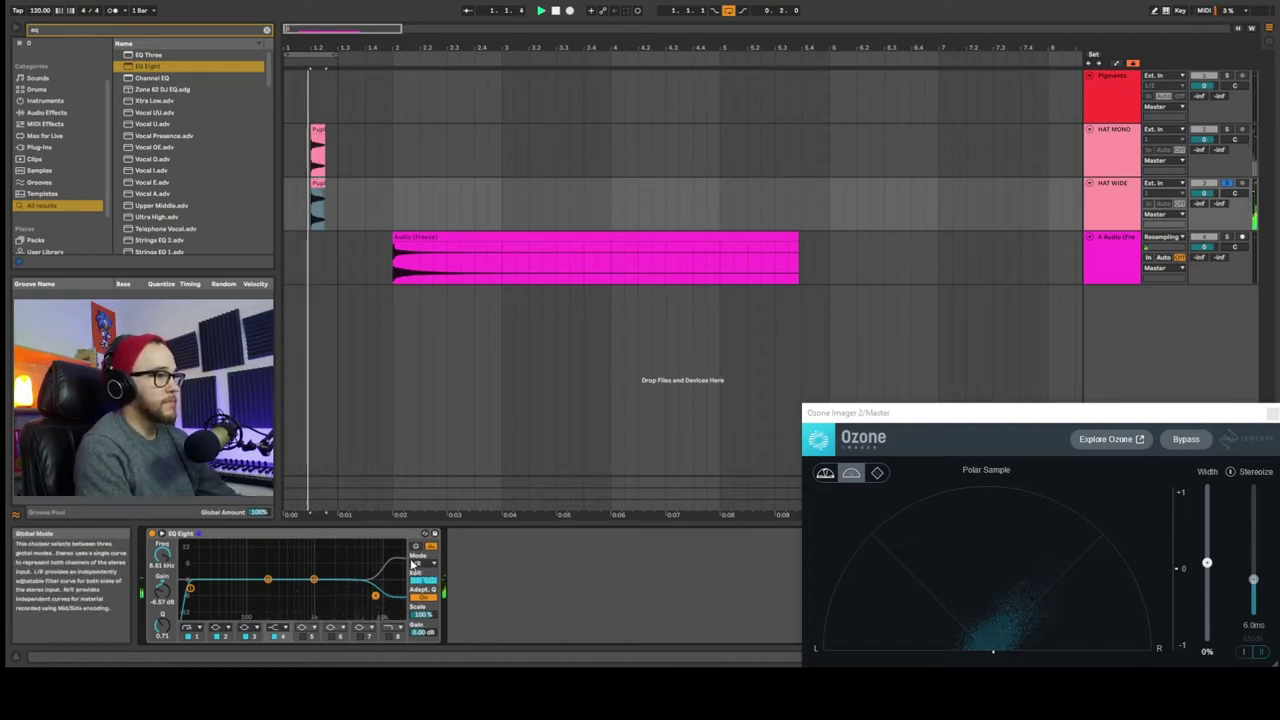
pyautogui.click(154, 534)
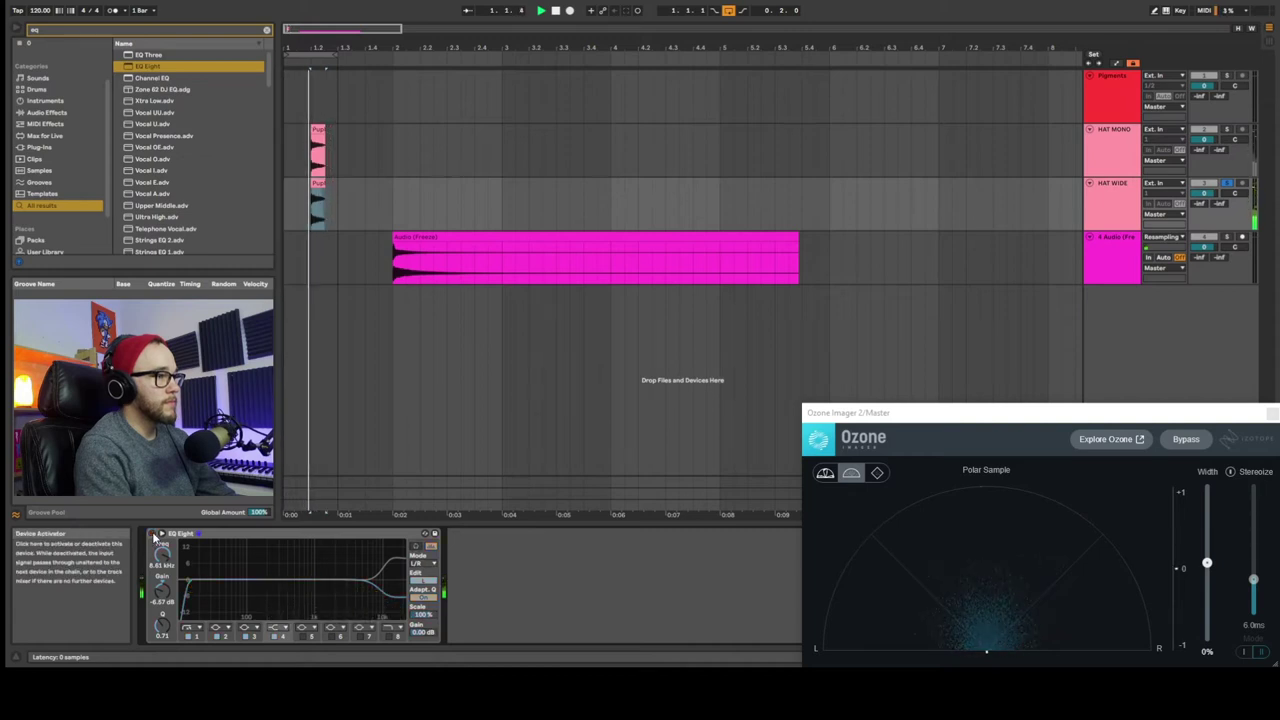
pyautogui.click(154, 534)
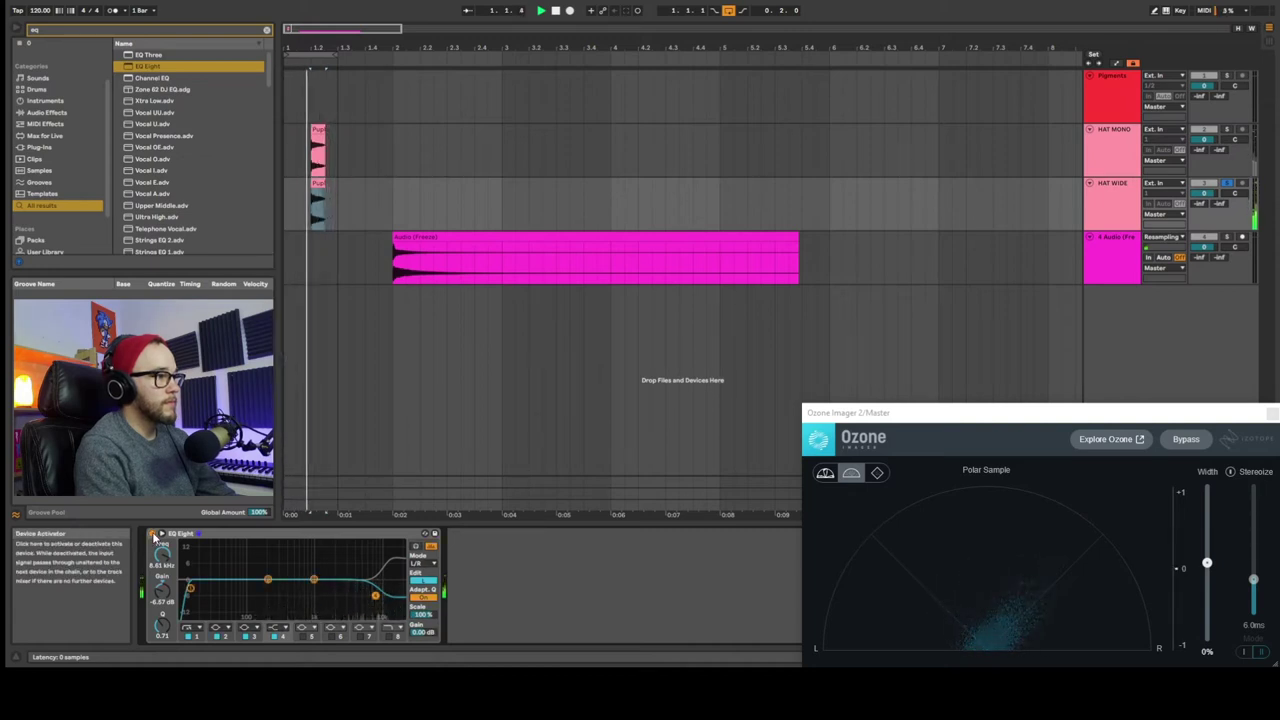
pyautogui.click(154, 534)
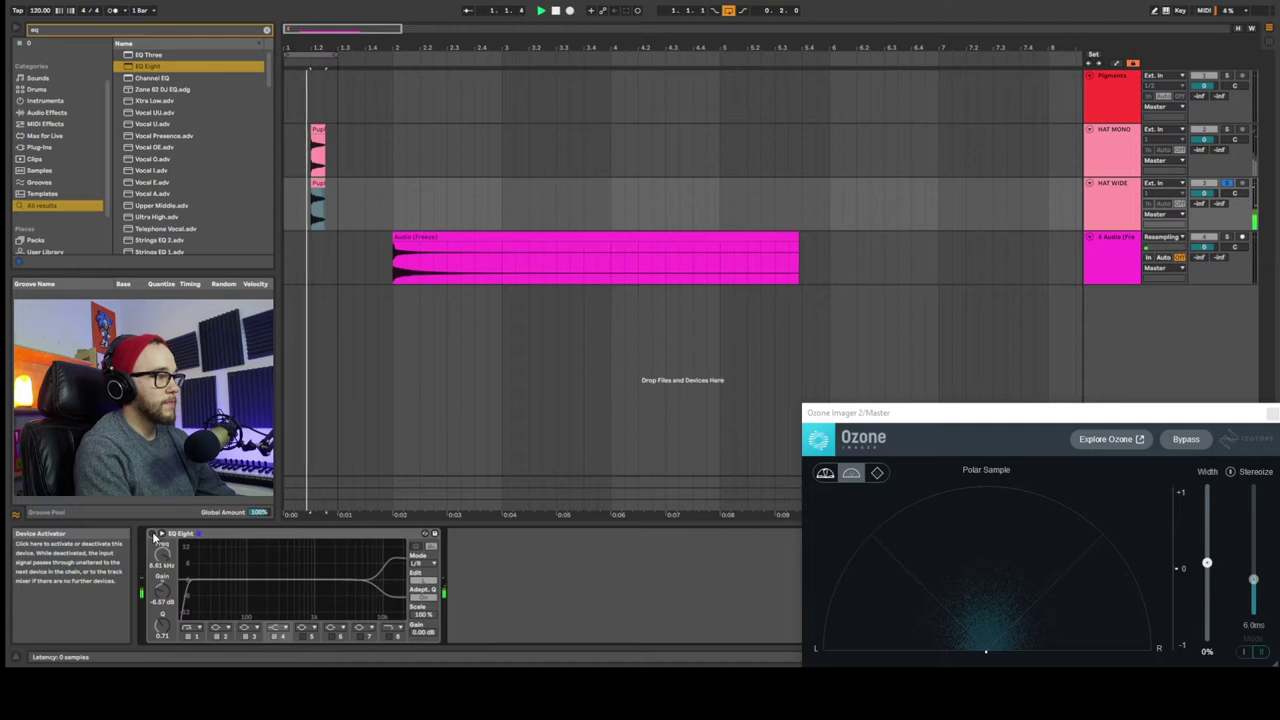
pyautogui.moveTo(1207, 563); pyautogui.dragTo(1215, 618)
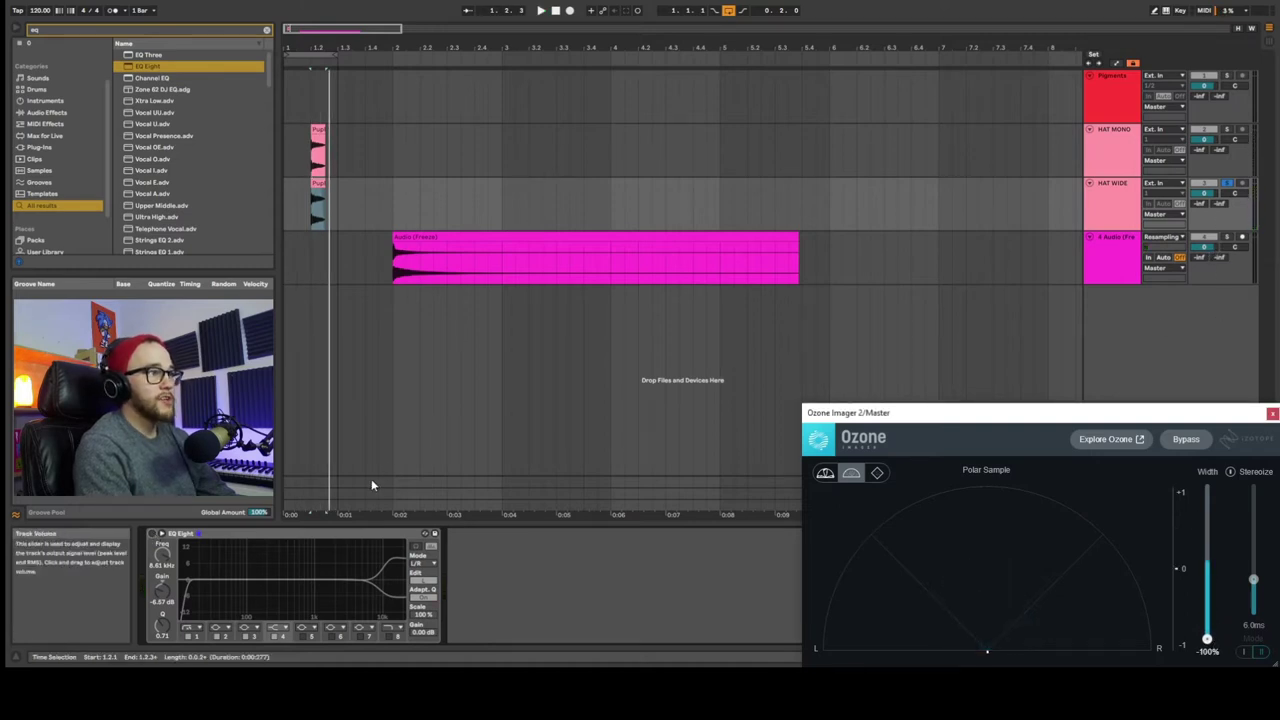
pyautogui.click(153, 538)
pyautogui.click(154, 535)
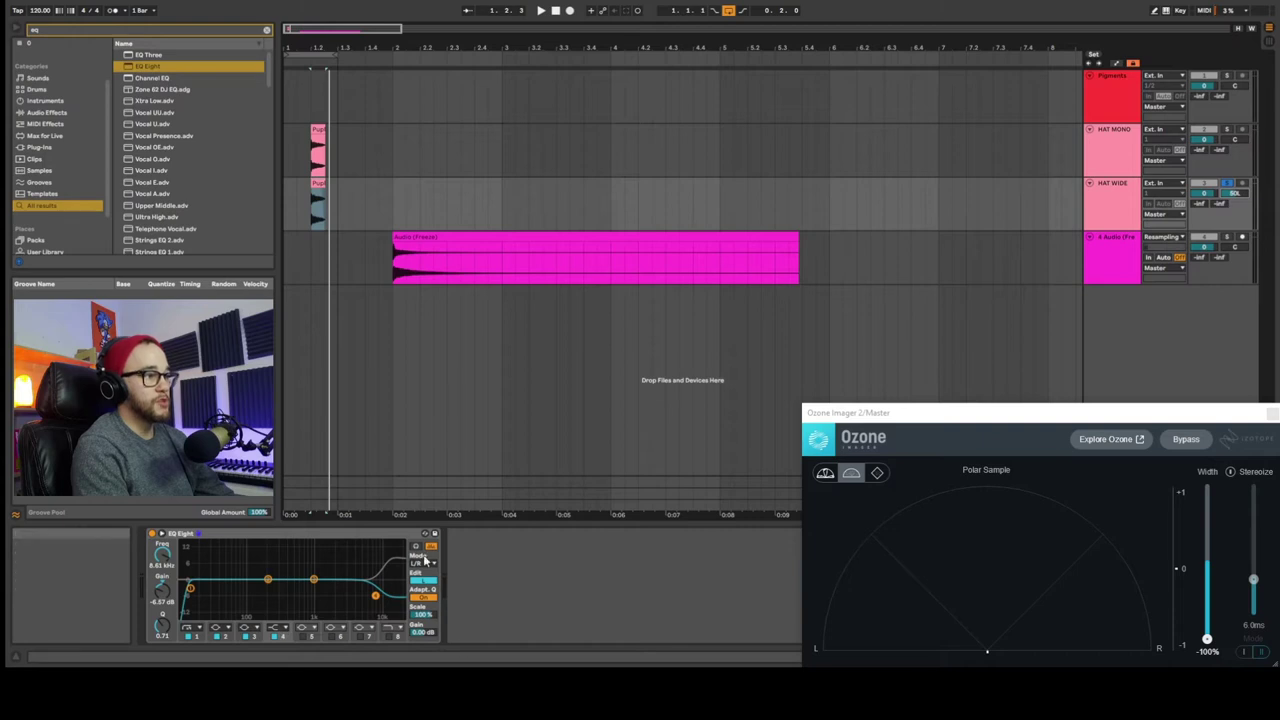
# Pan HAT WIDE from 50L to 50R while playing, and raise the left high band to about 6.33 dB at 9.79 kHz
pyautogui.press('space')
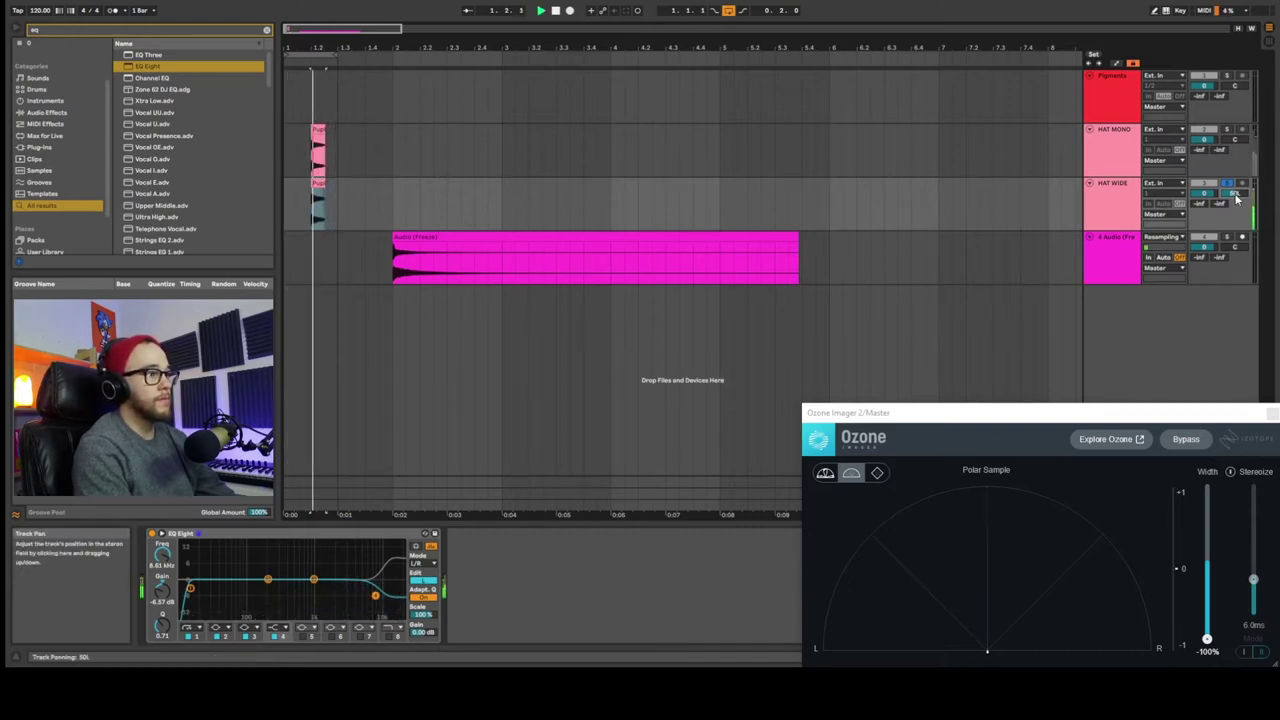
pyautogui.moveTo(1236, 199); pyautogui.dragTo(1236, 185)
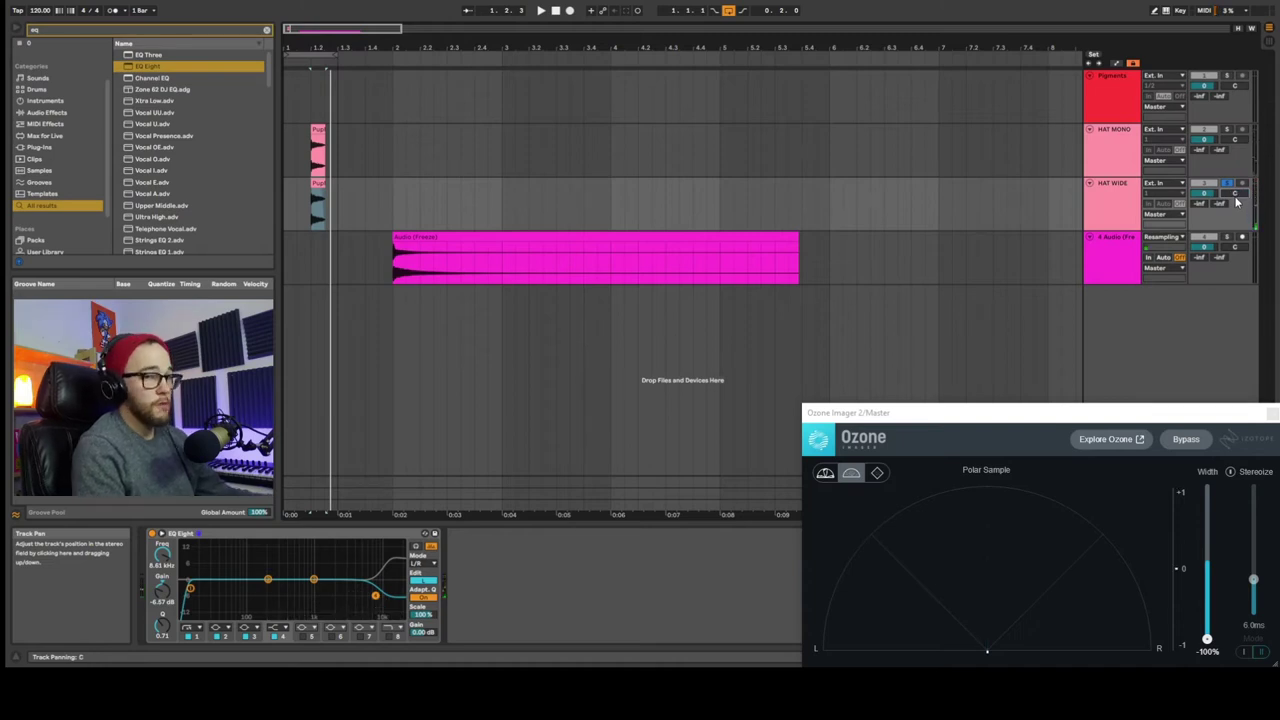
pyautogui.moveTo(375, 596); pyautogui.dragTo(383, 567)
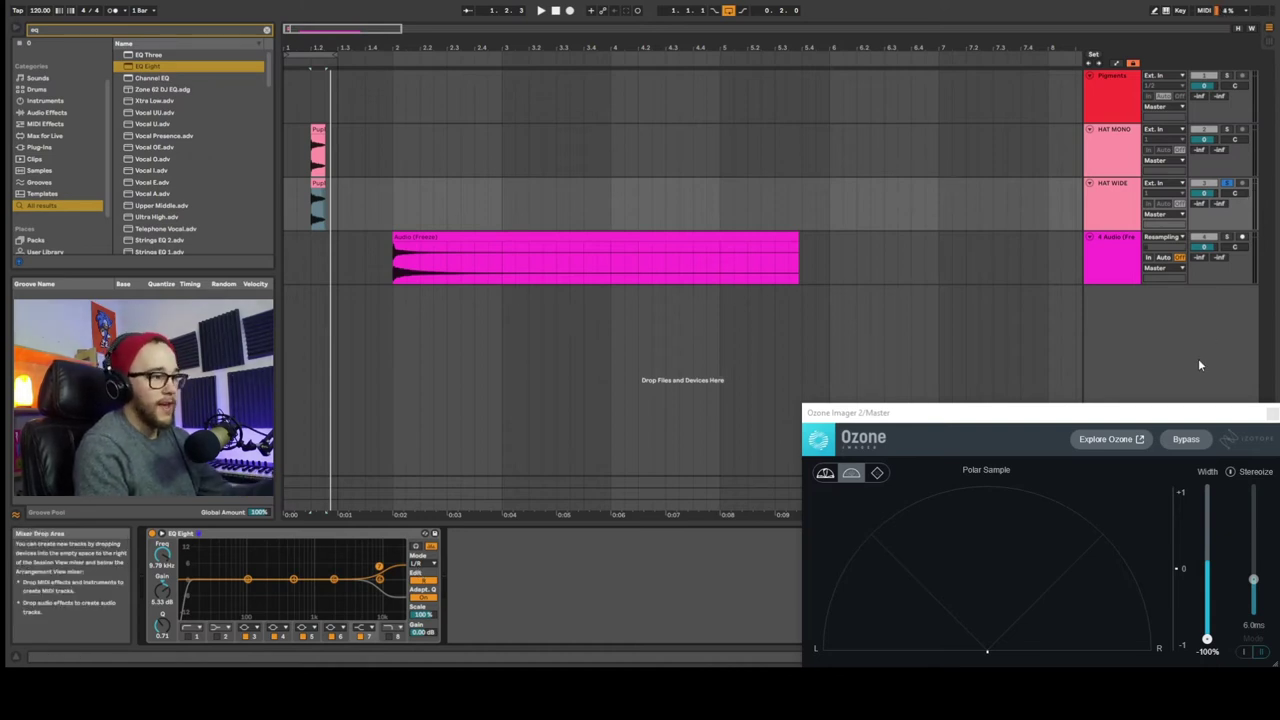
# Unsolo HAT WIDE, reset Ozone width to 0% during playback, then select the 4 Audio track's clip start
pyautogui.click(1226, 183)
pyautogui.press('space')
pyautogui.moveTo(1207, 638)
pyautogui.mouseDown()
pyautogui.moveTo(1207, 590)
pyautogui.moveTo(1206, 632)
pyautogui.mouseUp()
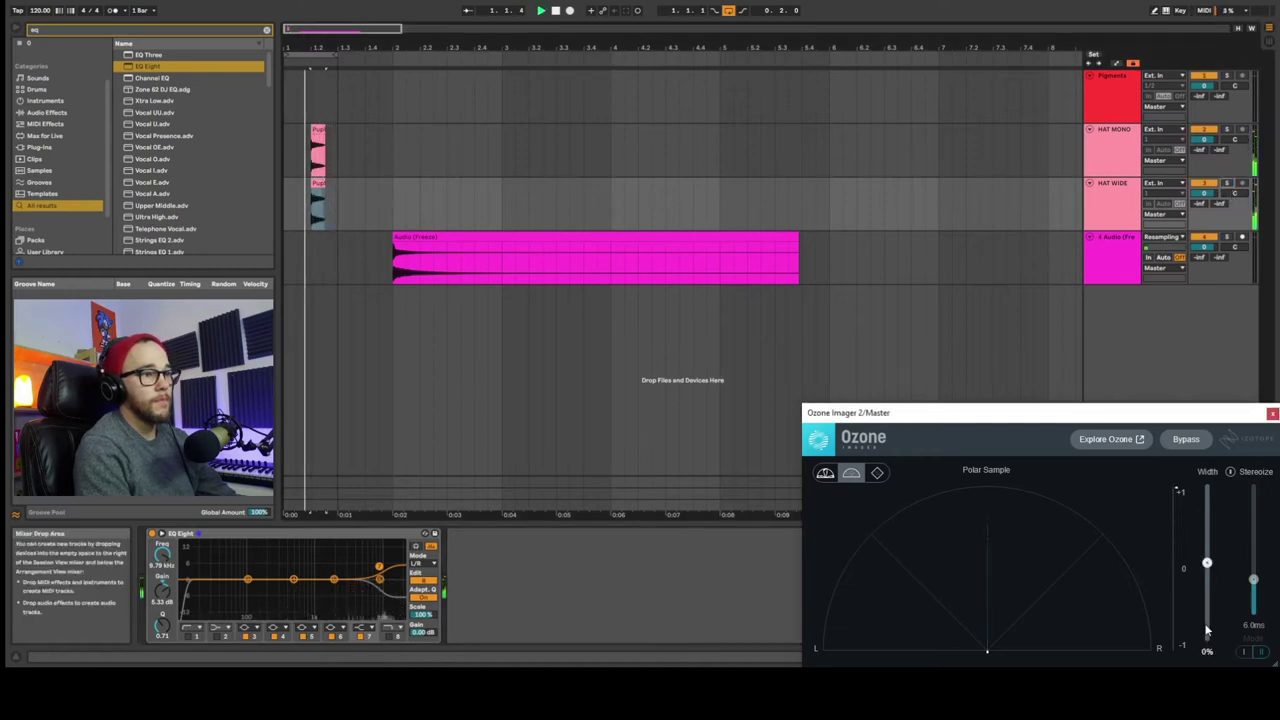
pyautogui.press('space')
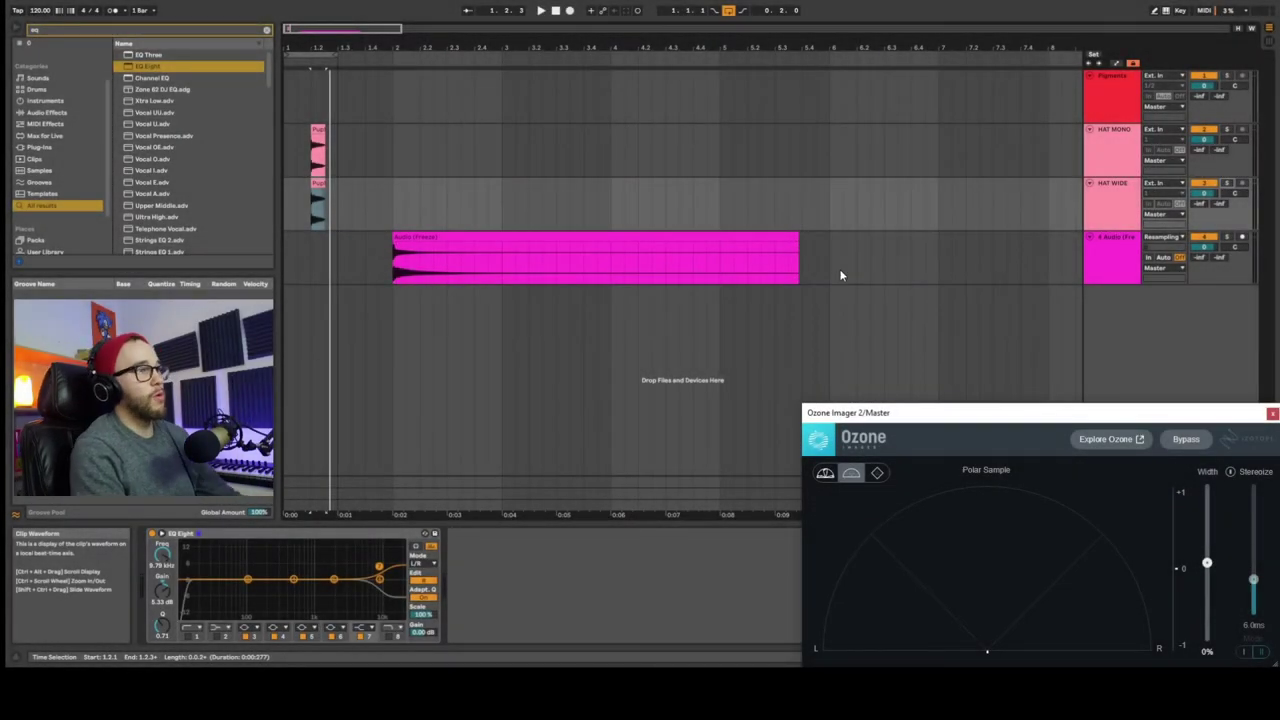
pyautogui.click(1120, 263)
pyautogui.click(390, 276)
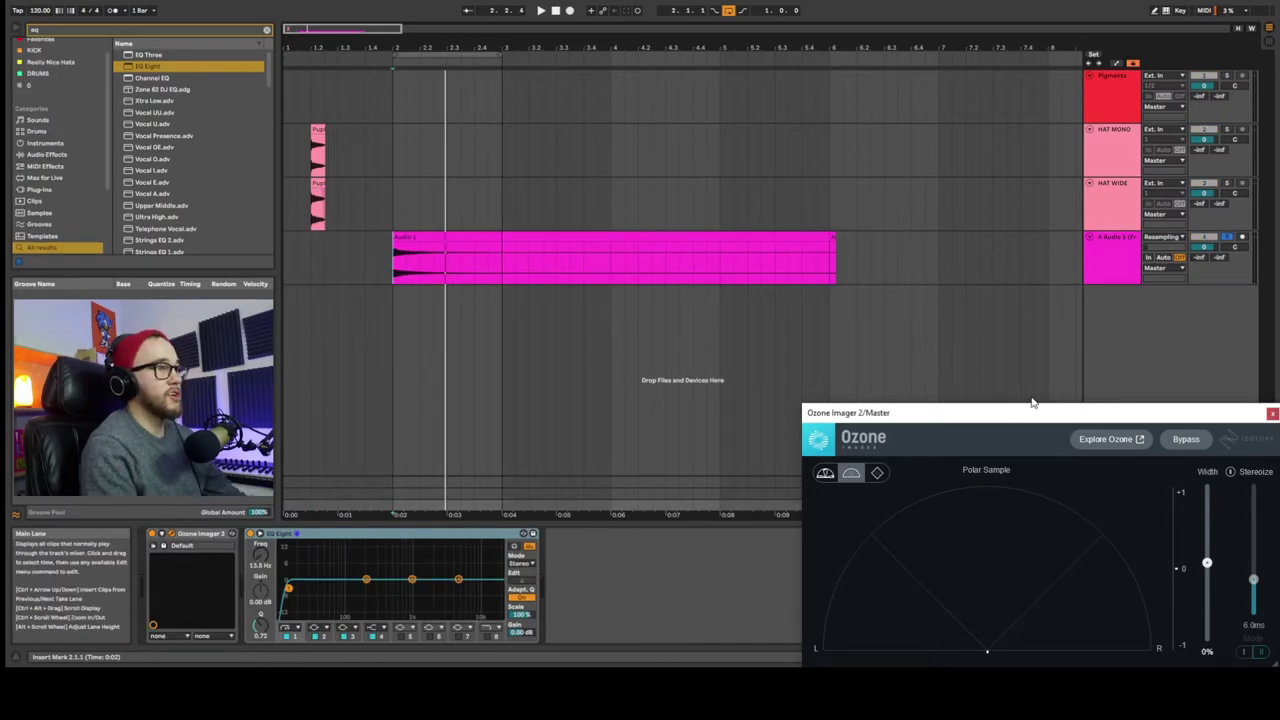
# Play the Audio 1 track while sweeping its pan between 50L and 50R, then reset it to centre
pyautogui.press('space')
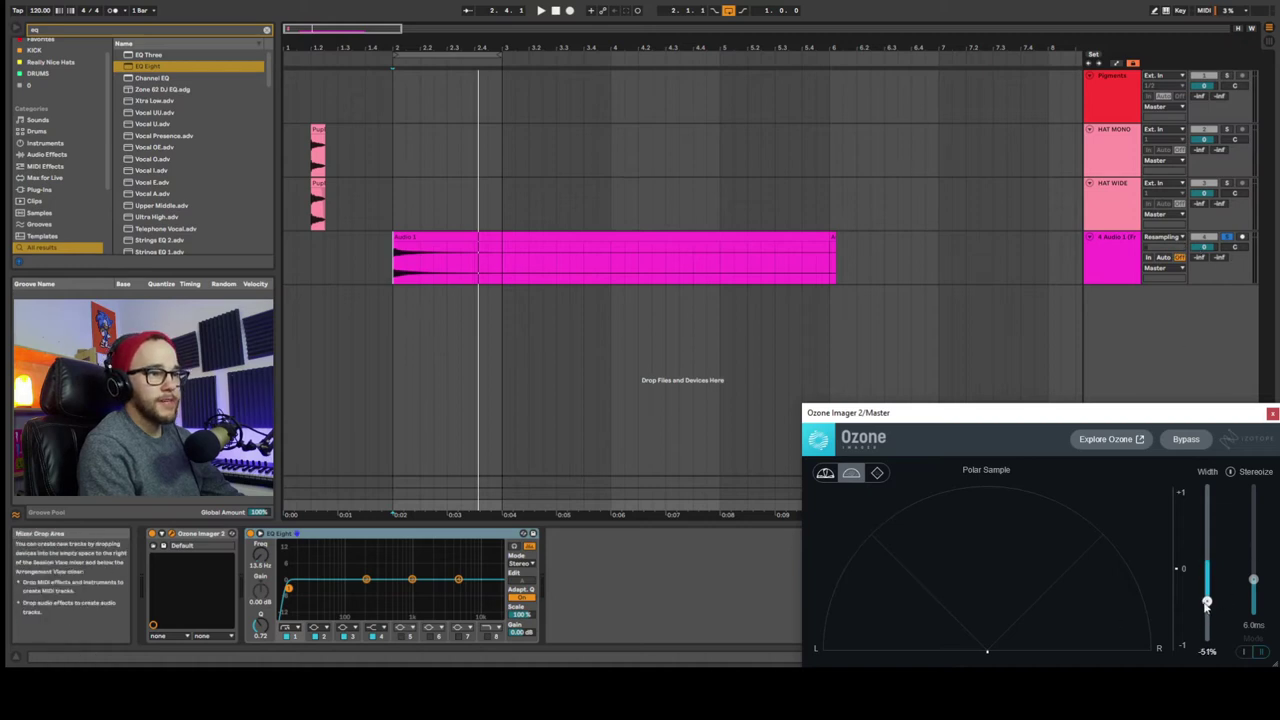
pyautogui.moveTo(1234, 246); pyautogui.dragTo(1234, 249)
pyautogui.press('space')
pyautogui.moveTo(1233, 255)
pyautogui.mouseDown()
pyautogui.moveTo(1233, 205)
pyautogui.moveTo(1233, 255)
pyautogui.mouseUp()
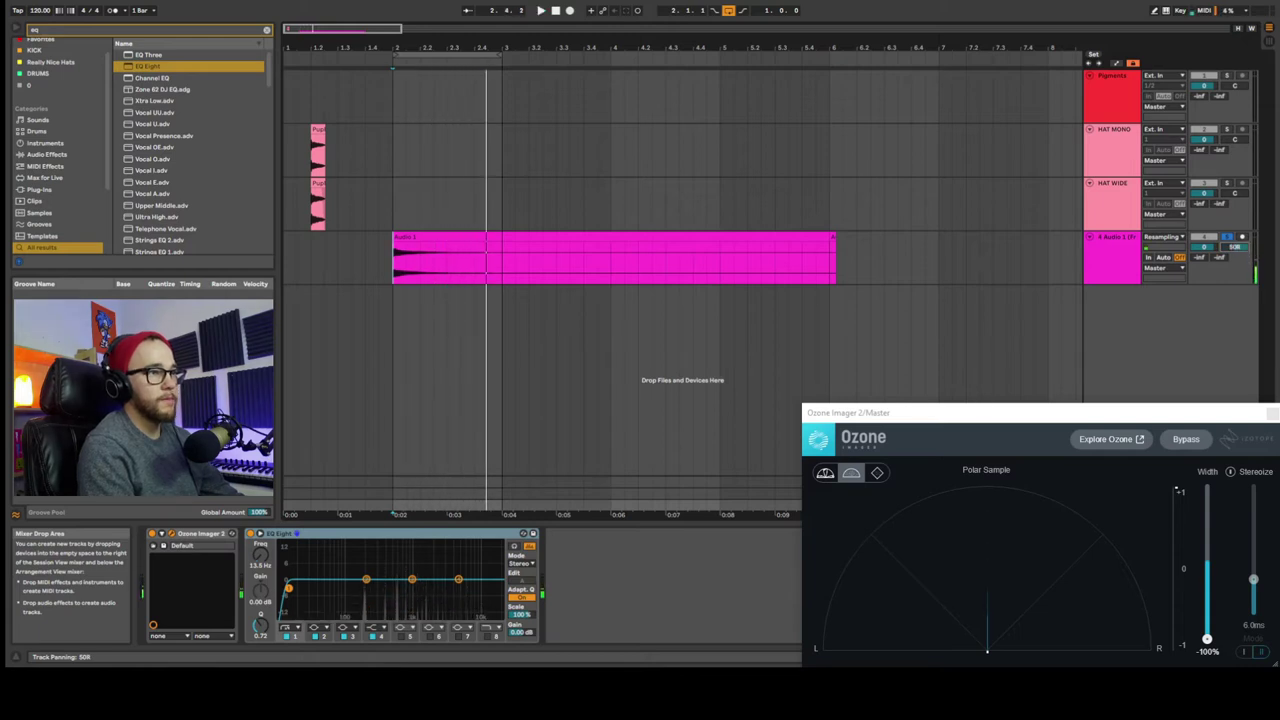
pyautogui.moveTo(1233, 255)
pyautogui.mouseDown()
pyautogui.moveTo(1233, 205)
pyautogui.moveTo(1233, 230)
pyautogui.mouseUp()
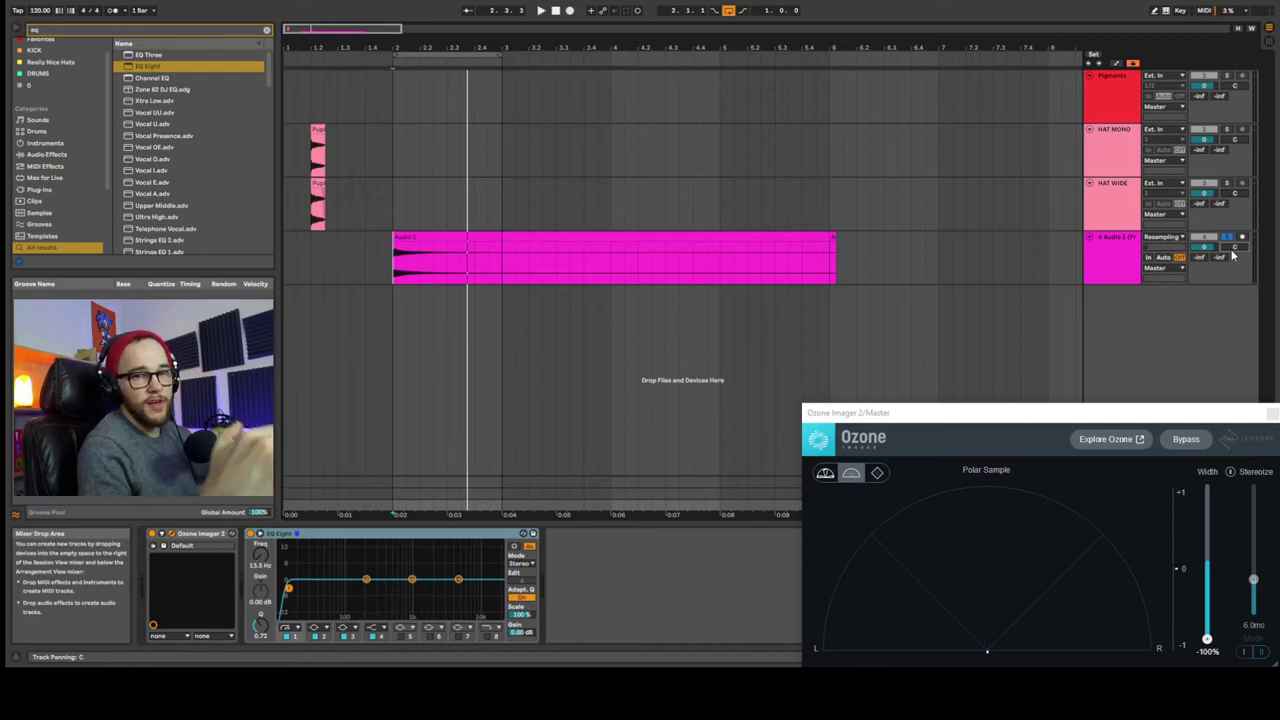
pyautogui.moveTo(1233, 245); pyautogui.dragTo(1235, 200)
pyautogui.press('Delete')
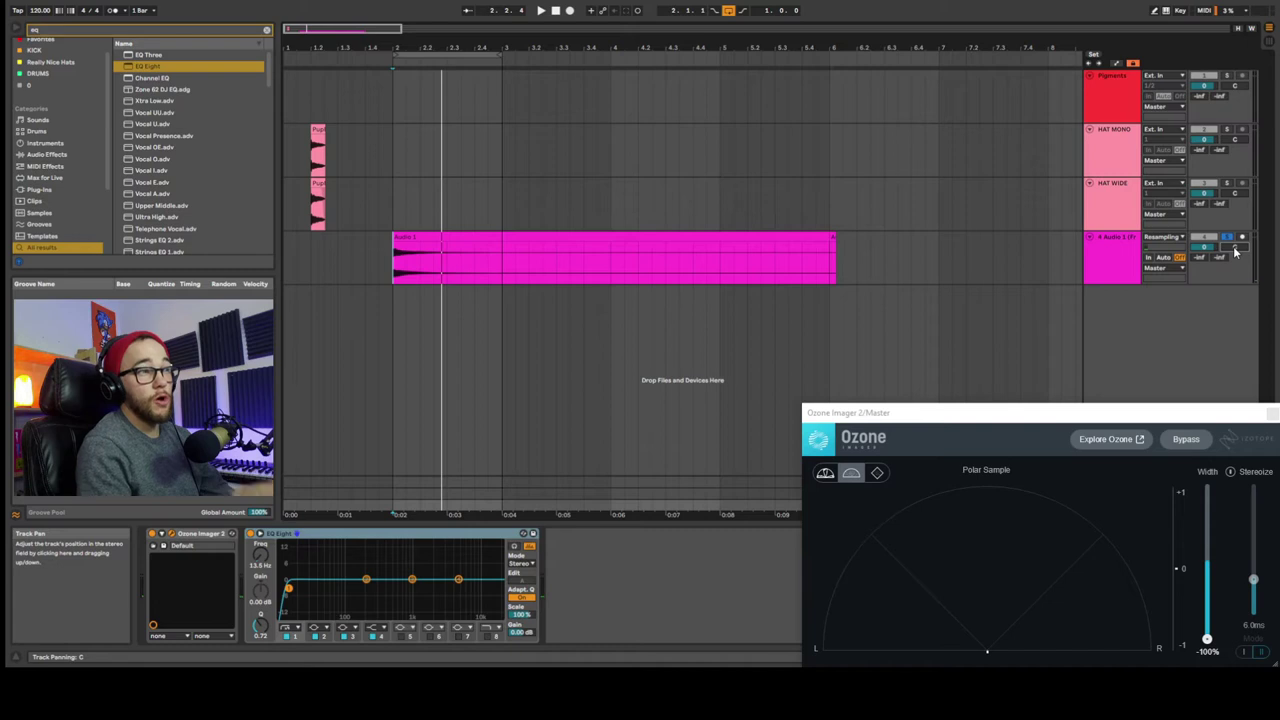
pyautogui.press('space')
pyautogui.press('space')
pyautogui.click(1207, 641)
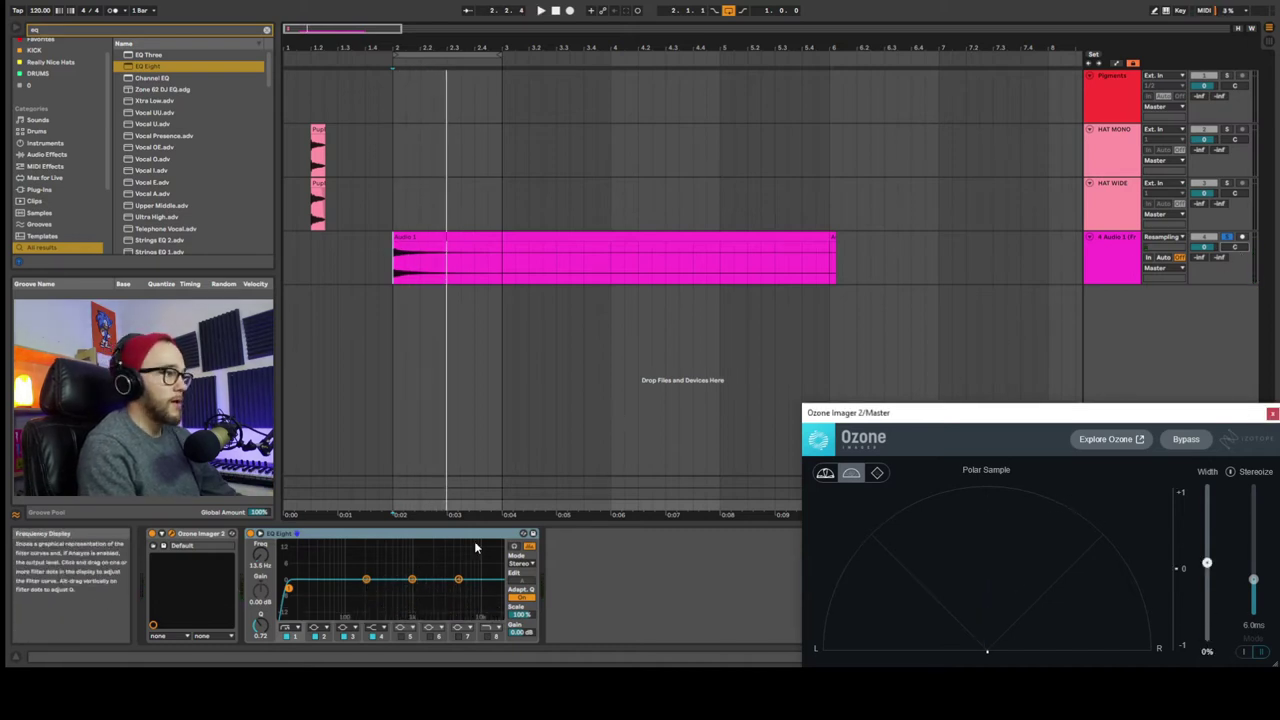
# Load EQ Eight onto Audio 1 in L/R mode and enable band 7 on the right channel
pyautogui.click(885, 258)
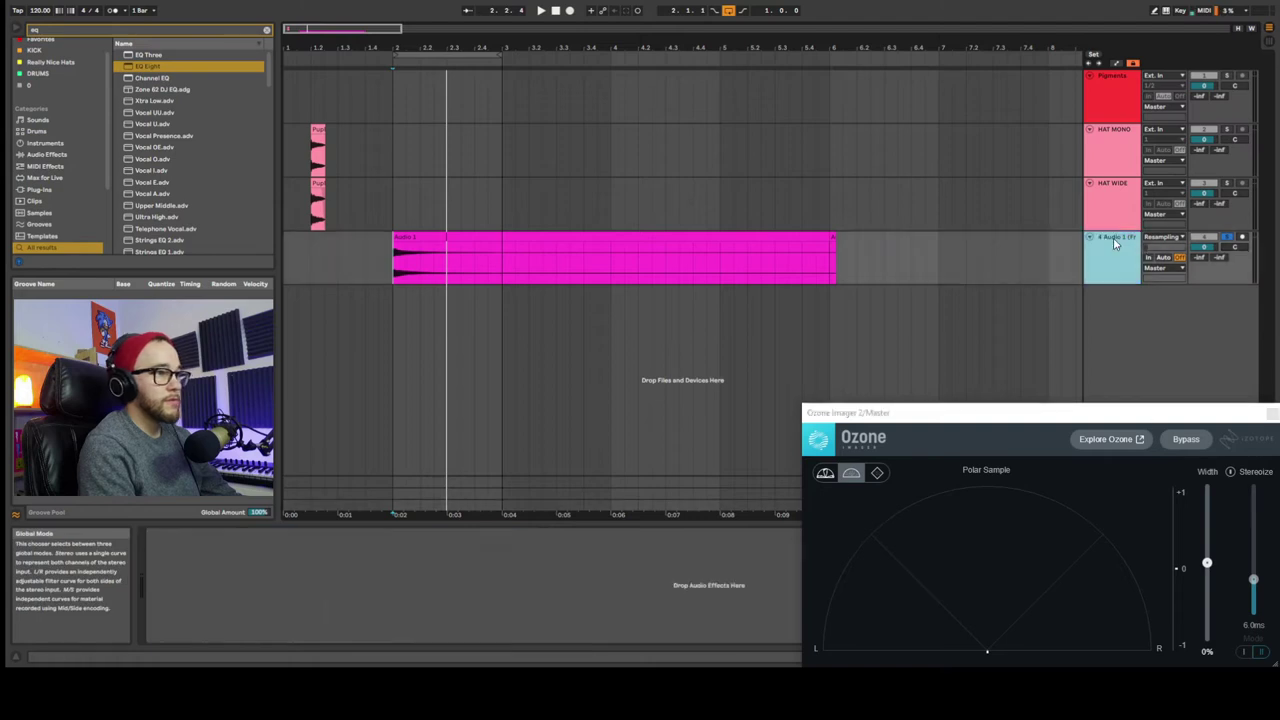
pyautogui.moveTo(137, 72); pyautogui.dragTo(400, 590)
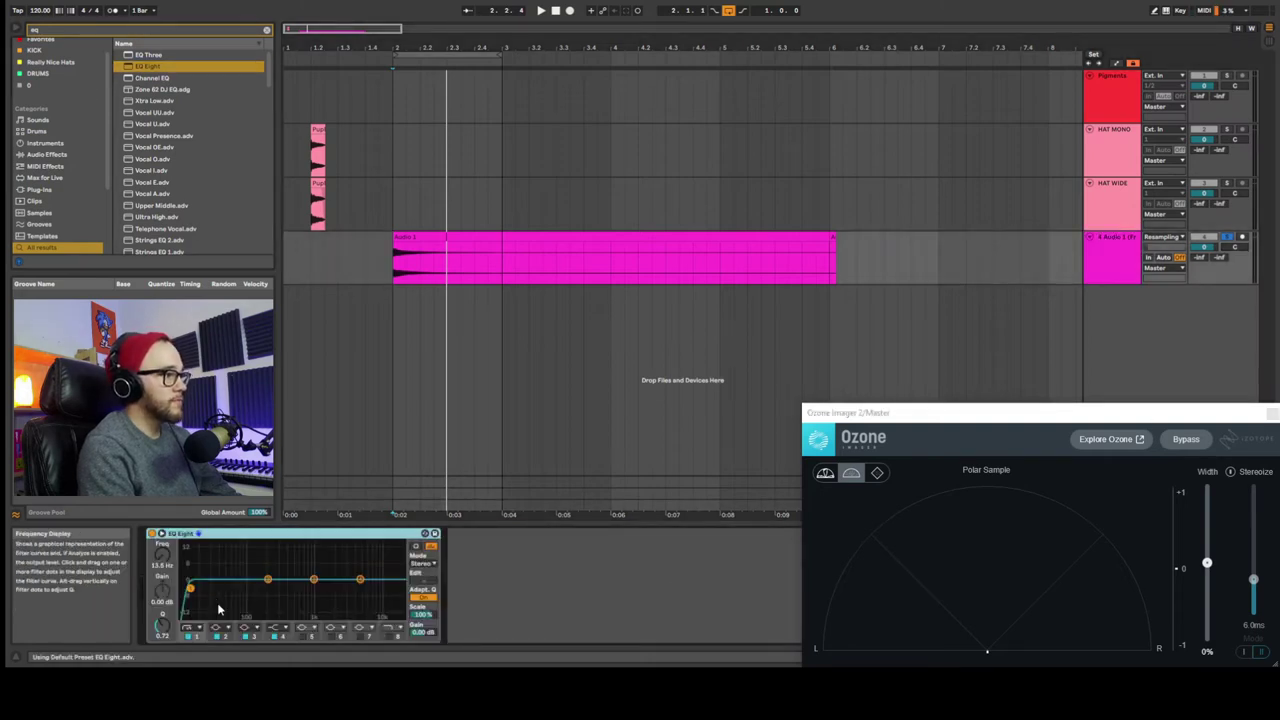
pyautogui.click(424, 563)
pyautogui.click(424, 583)
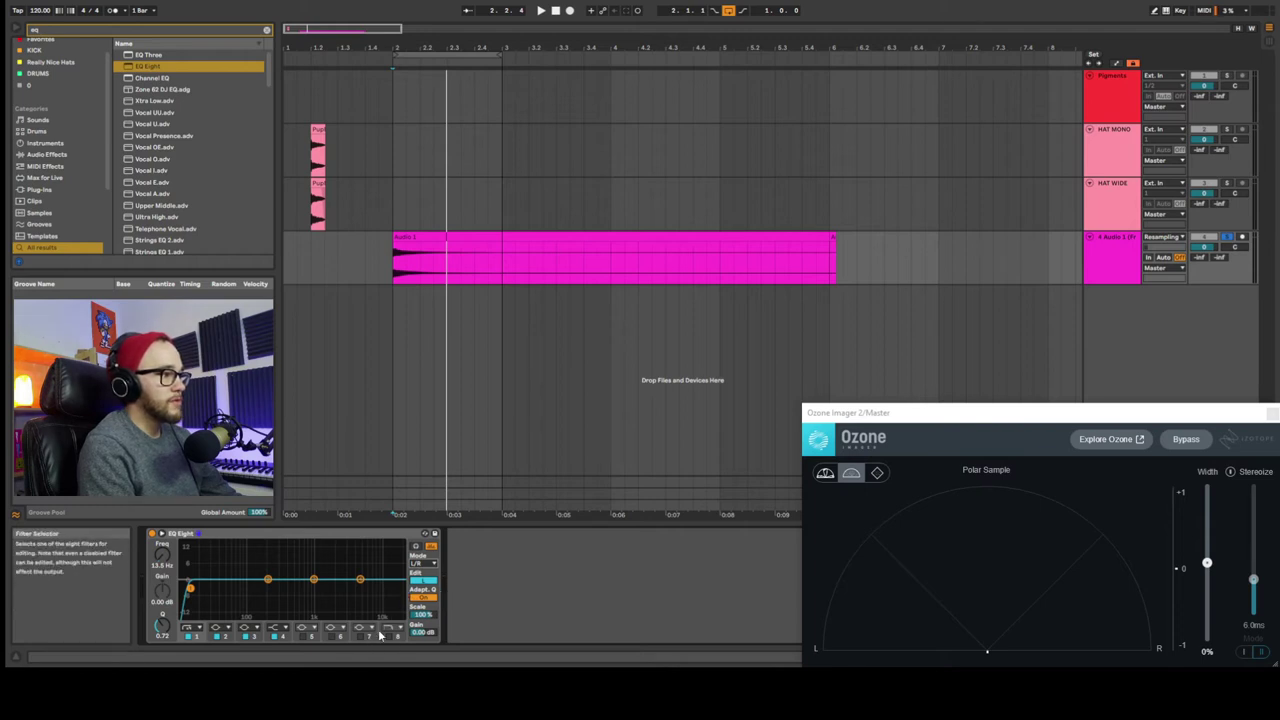
pyautogui.click(424, 580)
pyautogui.click(360, 636)
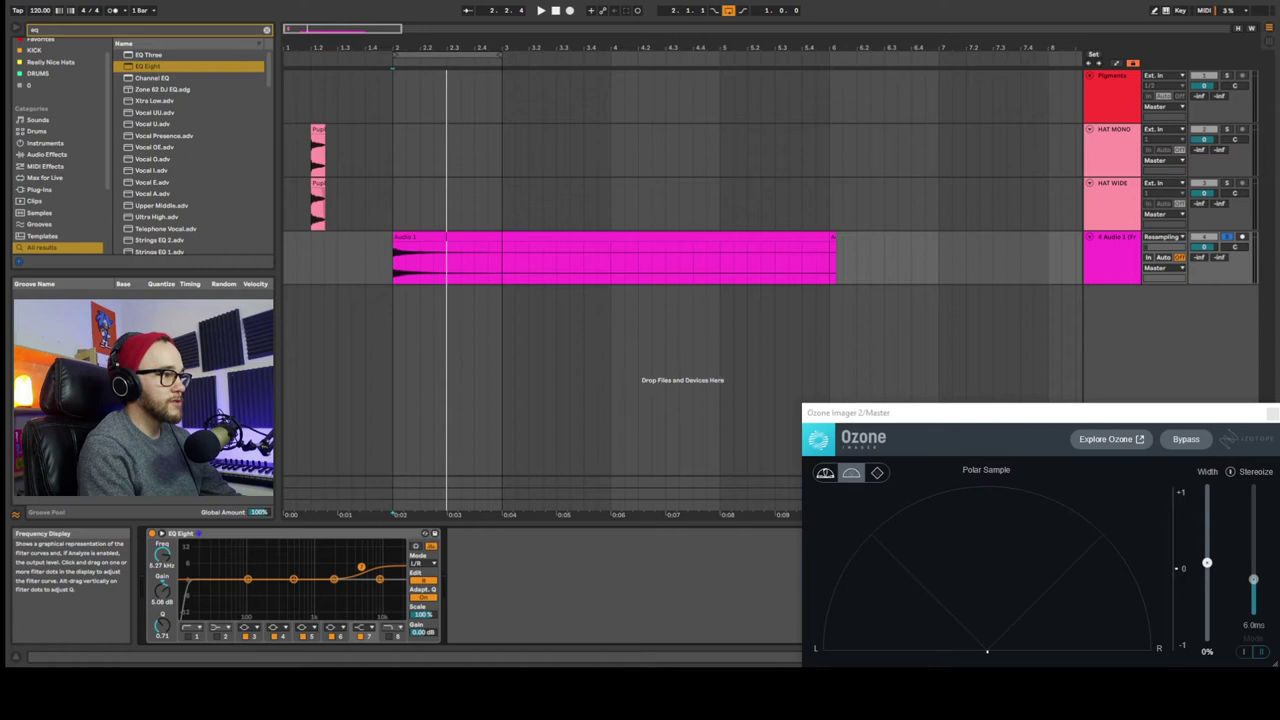
# Shape the right channel's high boost and cut it slightly around 100 Hz, comparing with bypass
pyautogui.press('space')
pyautogui.moveTo(361, 563); pyautogui.dragTo(357, 566)
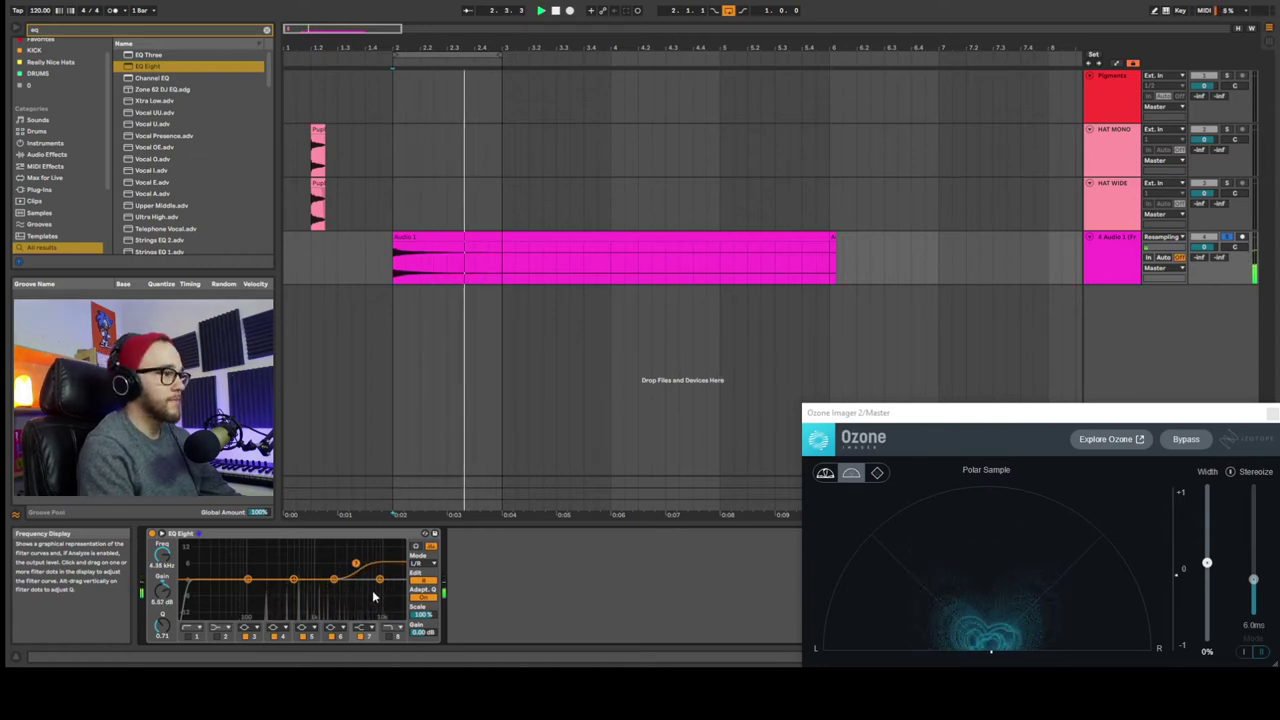
pyautogui.press('space')
pyautogui.click(420, 581)
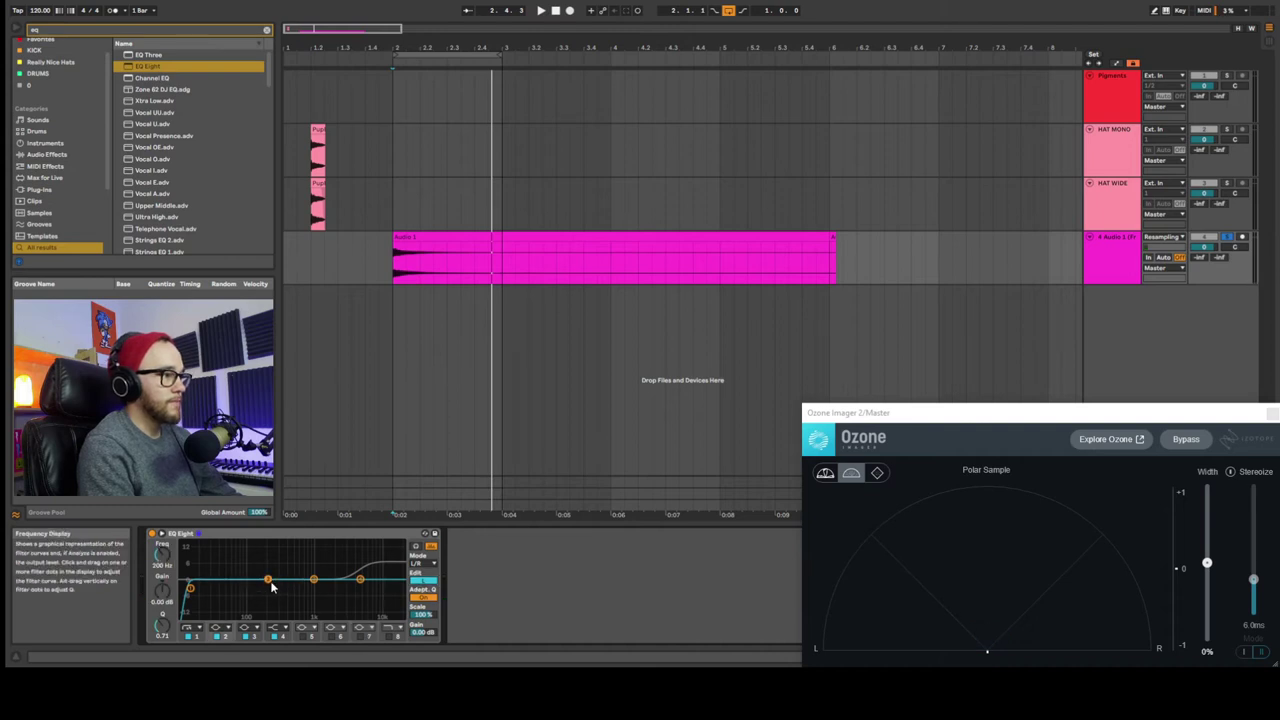
pyautogui.click(420, 581)
pyautogui.moveTo(247, 584); pyautogui.dragTo(247, 587)
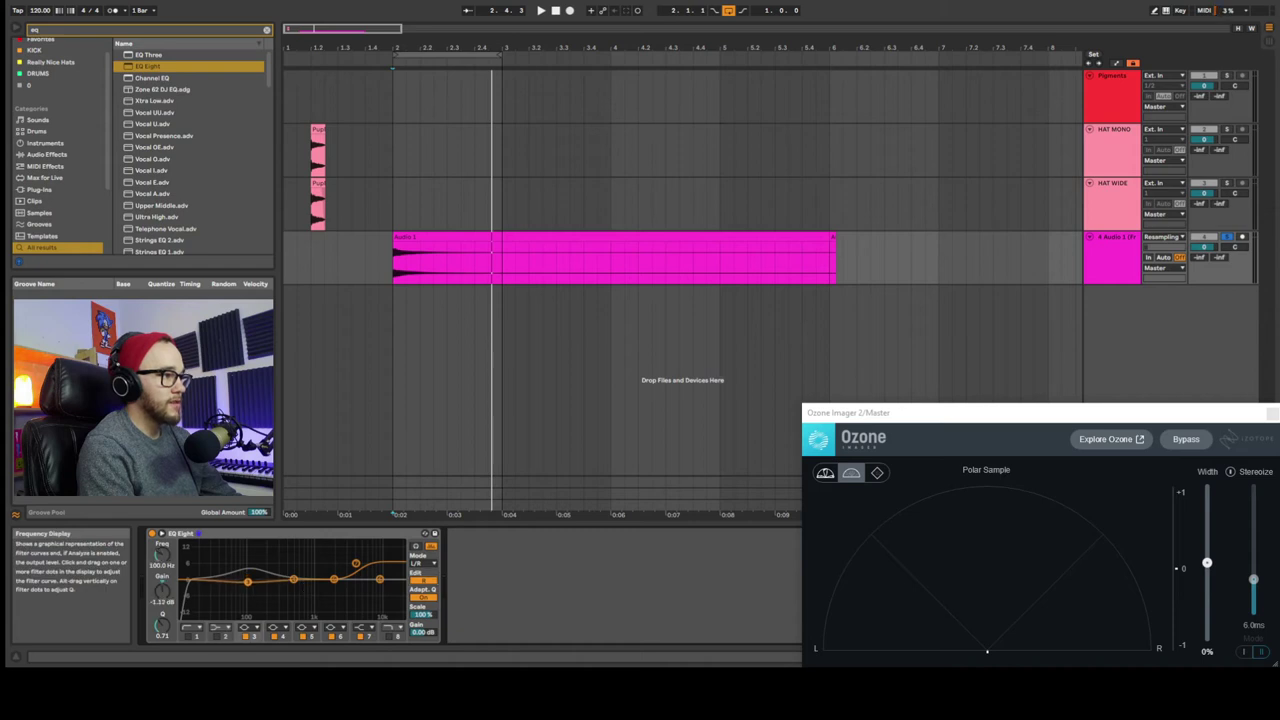
pyautogui.press('space')
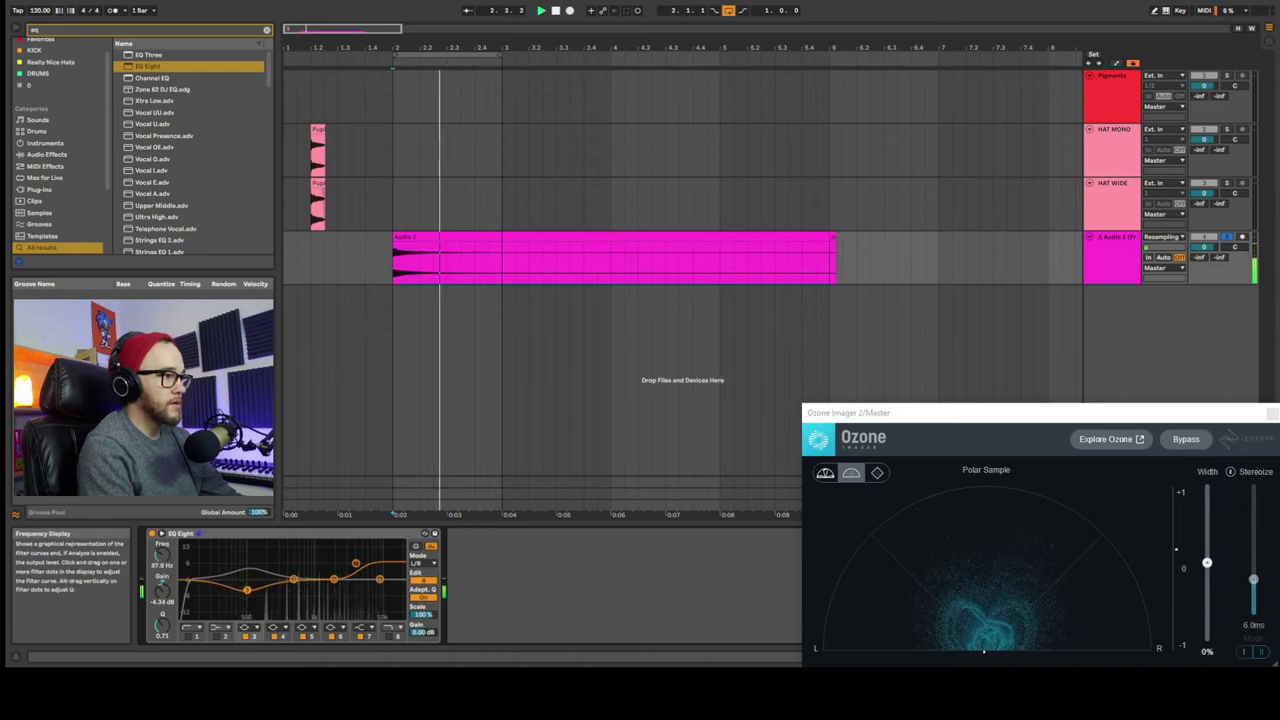
pyautogui.click(153, 534)
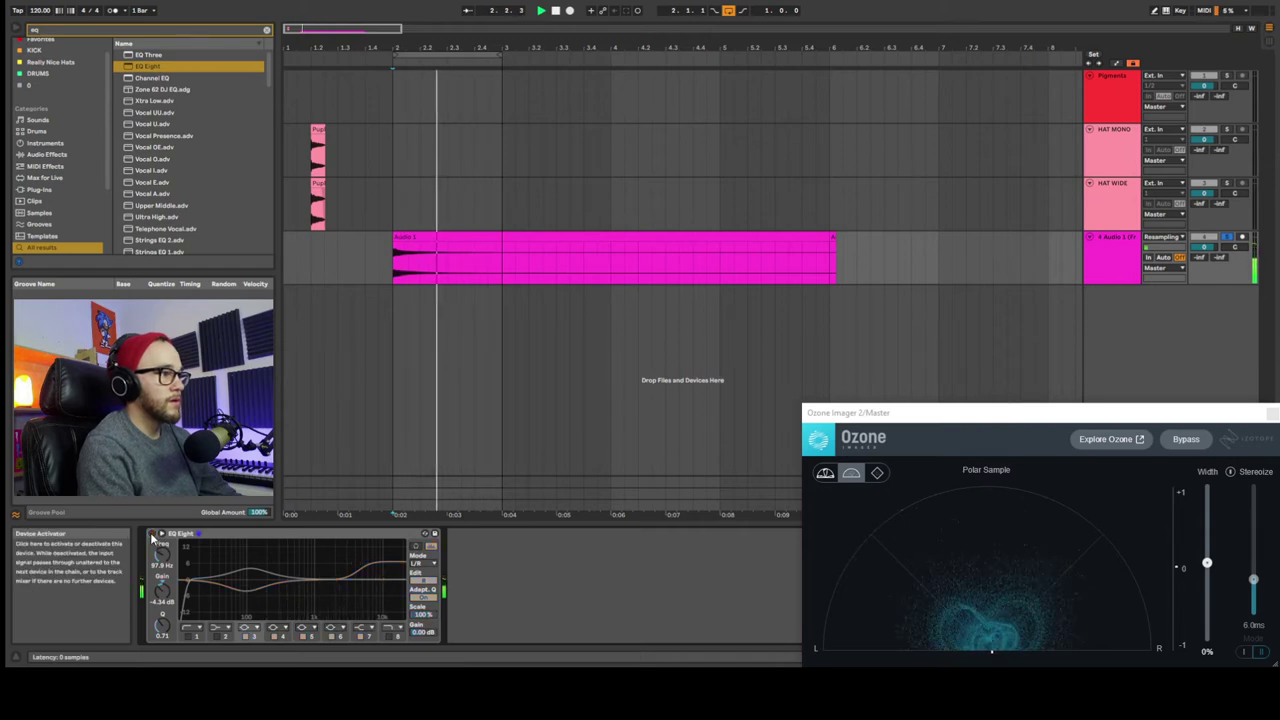
pyautogui.click(153, 534)
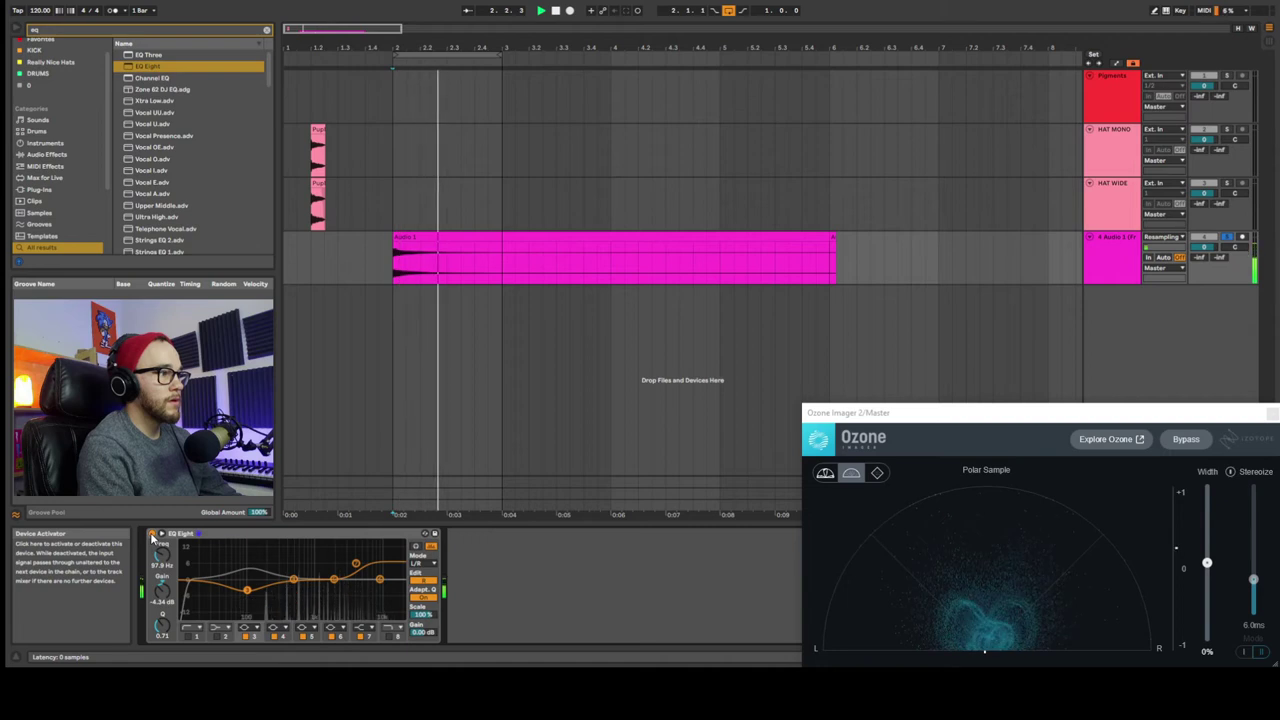
pyautogui.moveTo(293, 579); pyautogui.dragTo(250, 575)
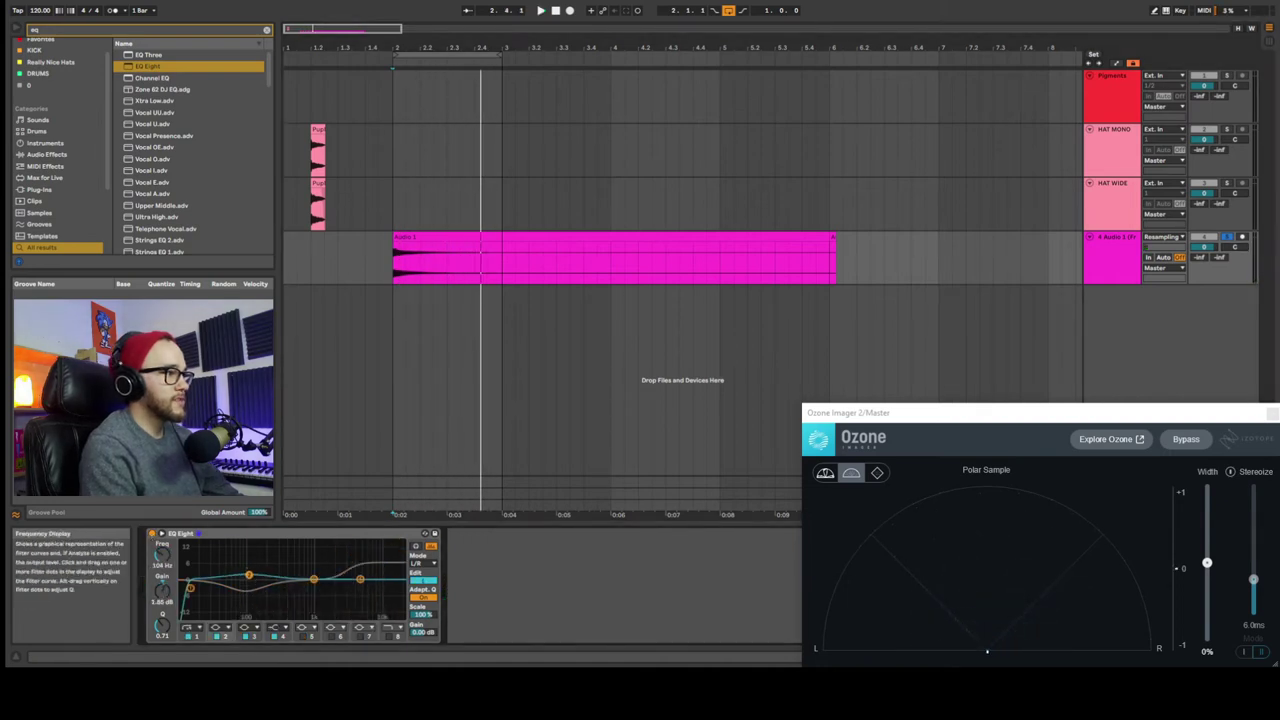
# Set the Ozone Imager width to -100% and pan Audio 1 from 50L to 50R
pyautogui.press('space')
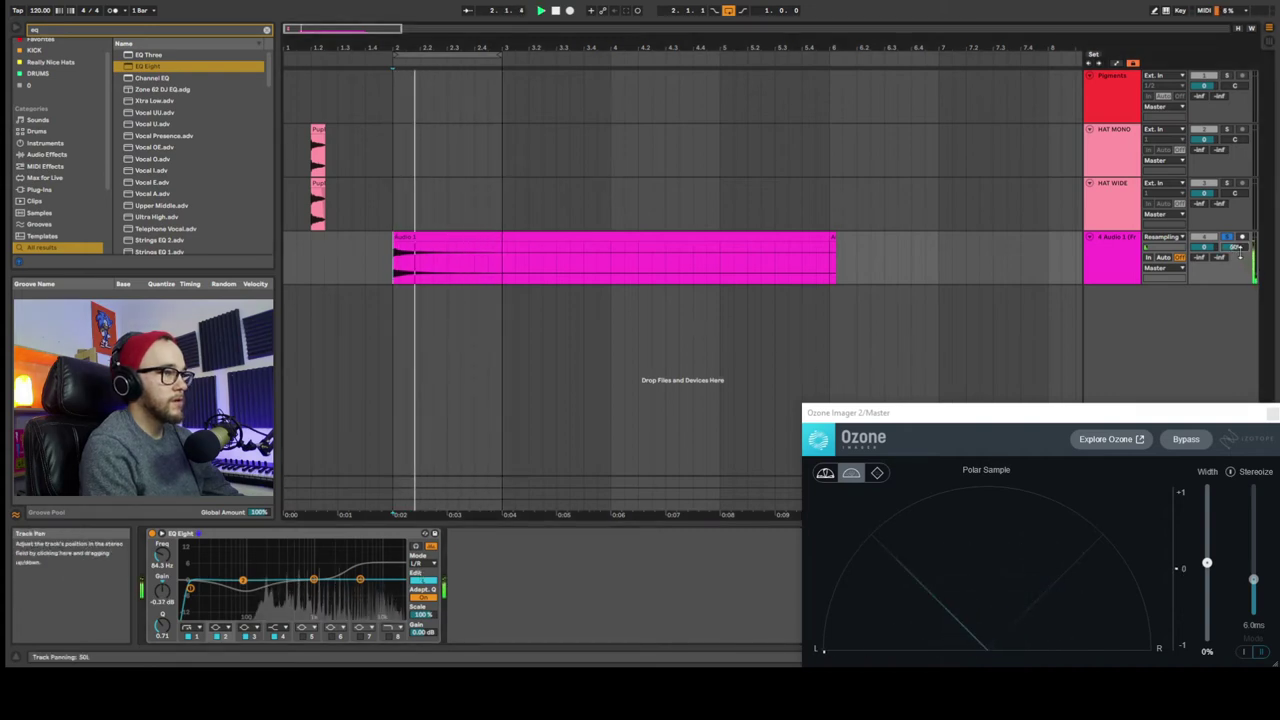
pyautogui.press('space')
pyautogui.moveTo(1218, 569); pyautogui.dragTo(1212, 640)
pyautogui.press('space')
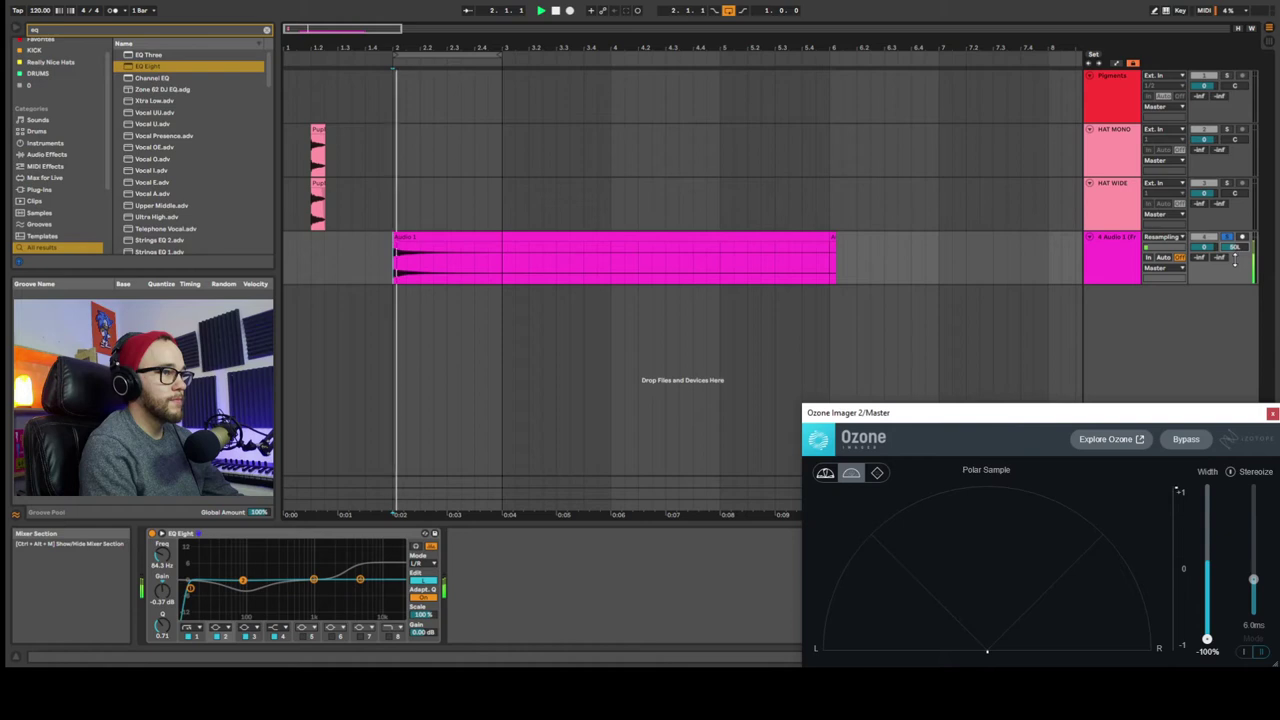
pyautogui.moveTo(1237, 252); pyautogui.dragTo(1236, 254)
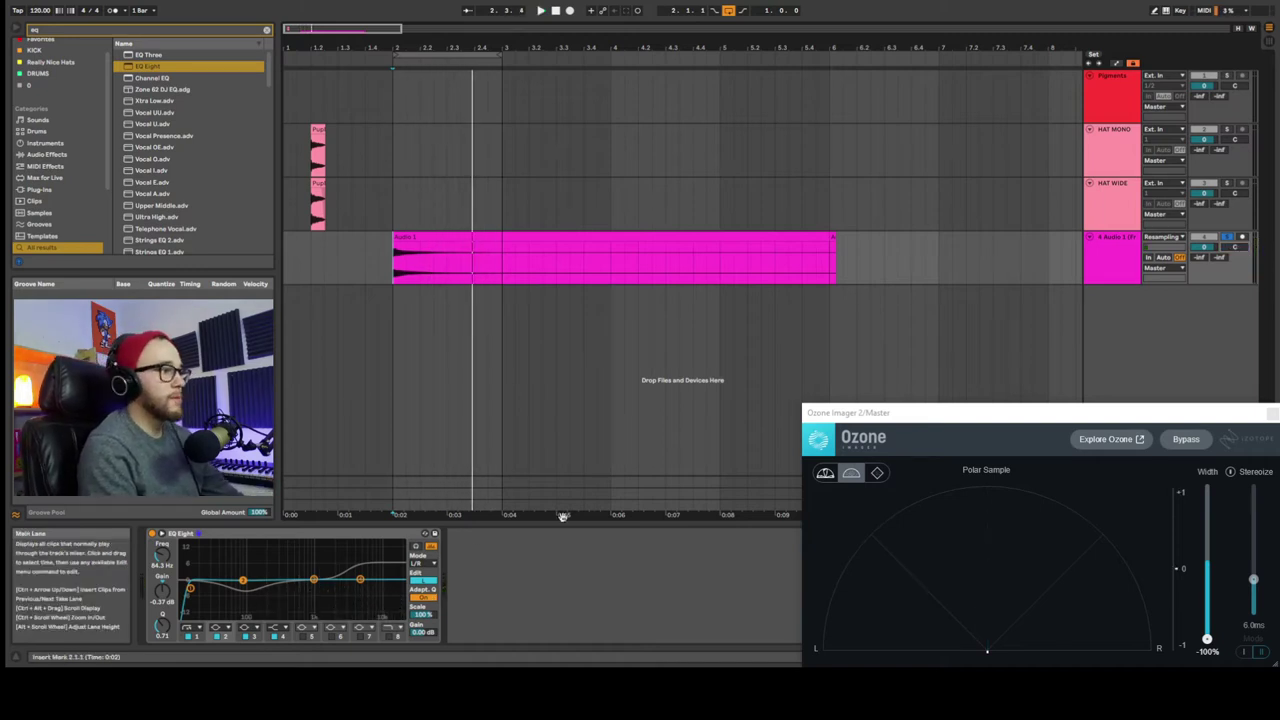
# Toggle the L/R EQ Eight on and off during playback, leaving it bypassed
pyautogui.press('space')
pyautogui.click(153, 535)
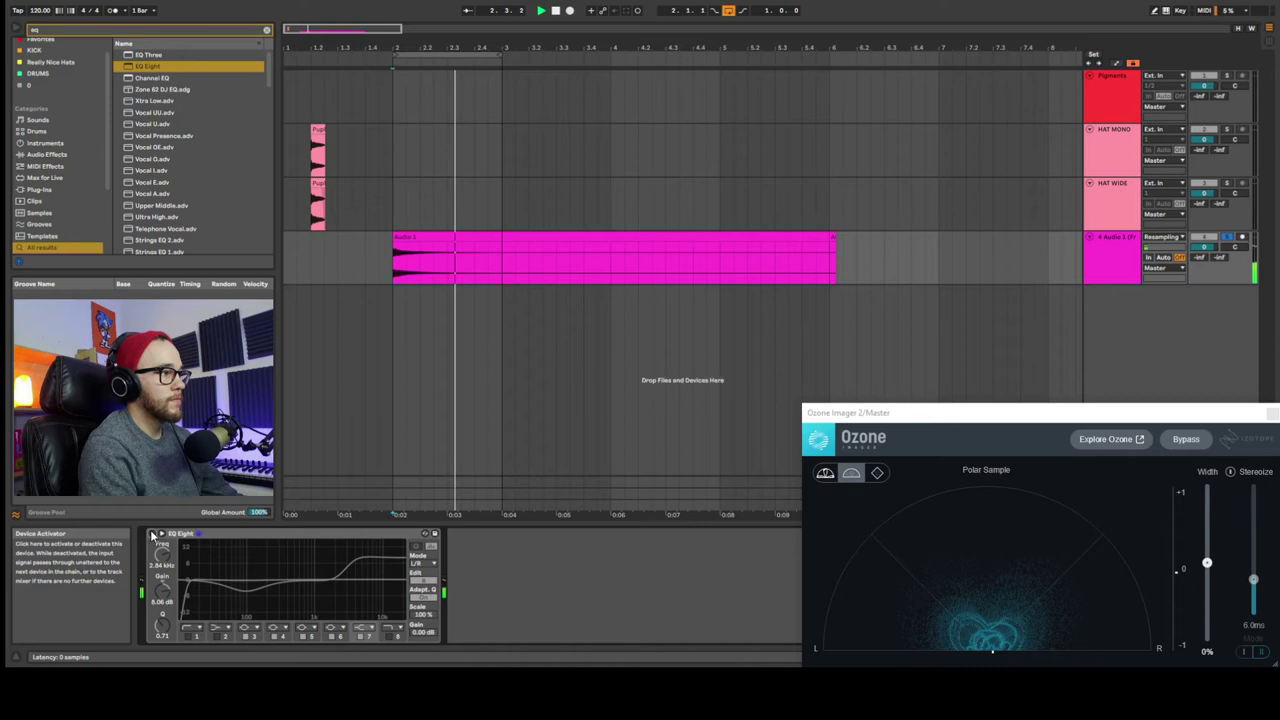
pyautogui.click(153, 535)
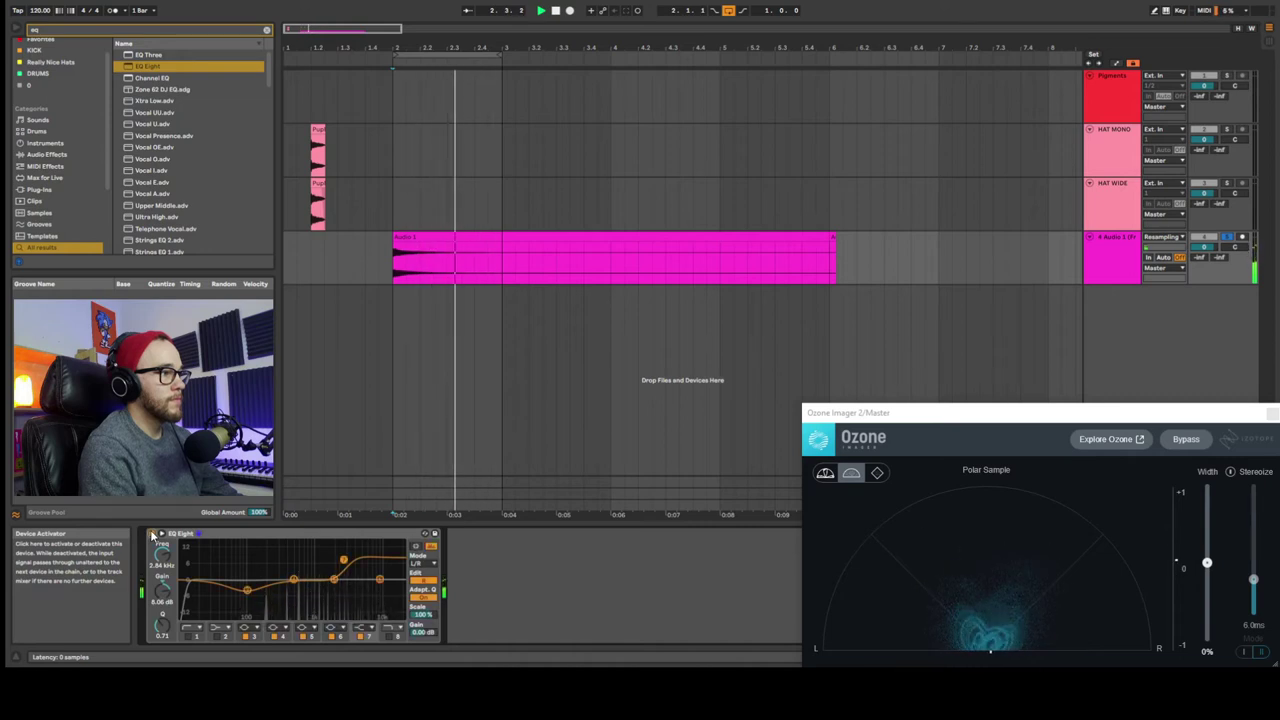
pyautogui.click(153, 535)
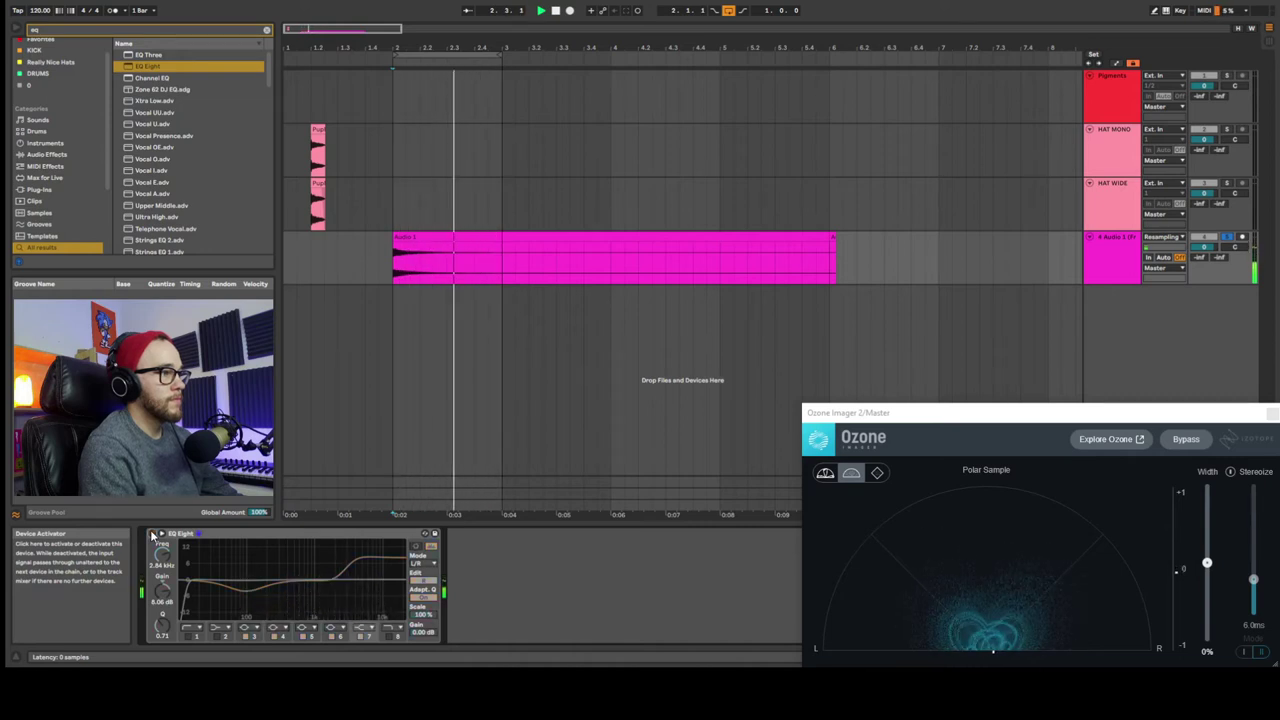
pyautogui.click(153, 535)
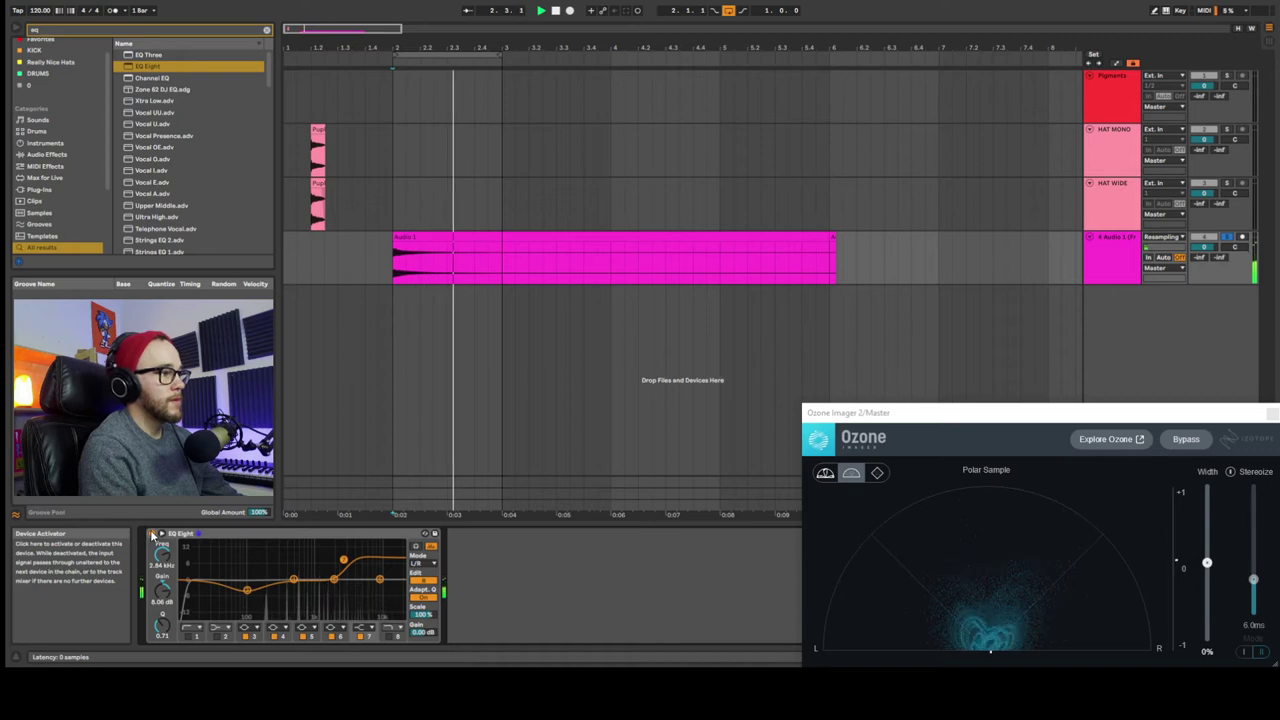
pyautogui.press('space')
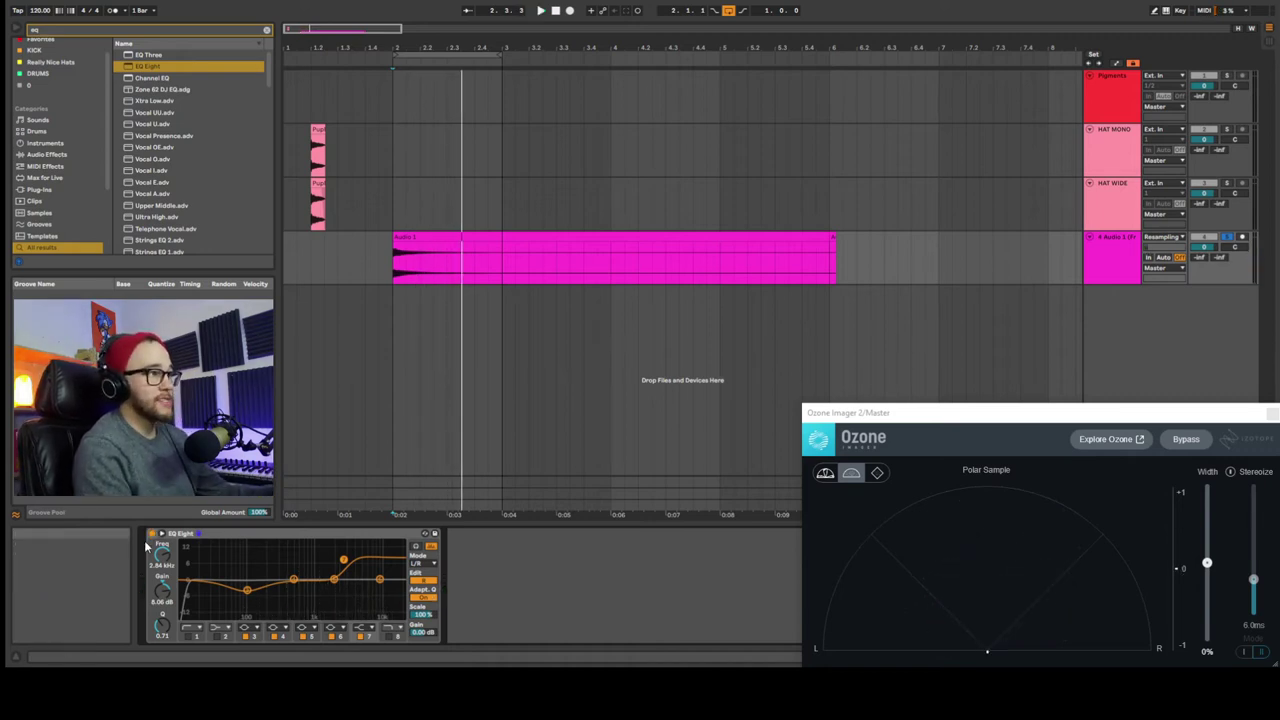
pyautogui.click(314, 533)
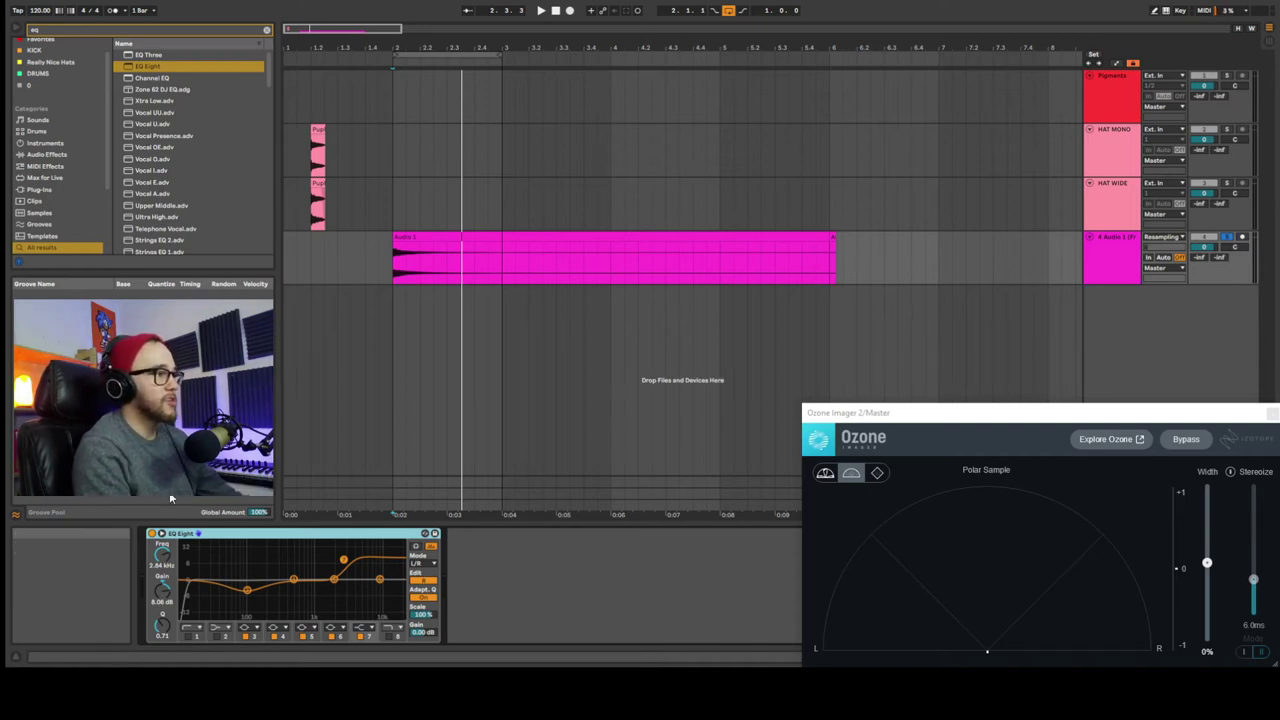
pyautogui.click(152, 535)
pyautogui.press('space')
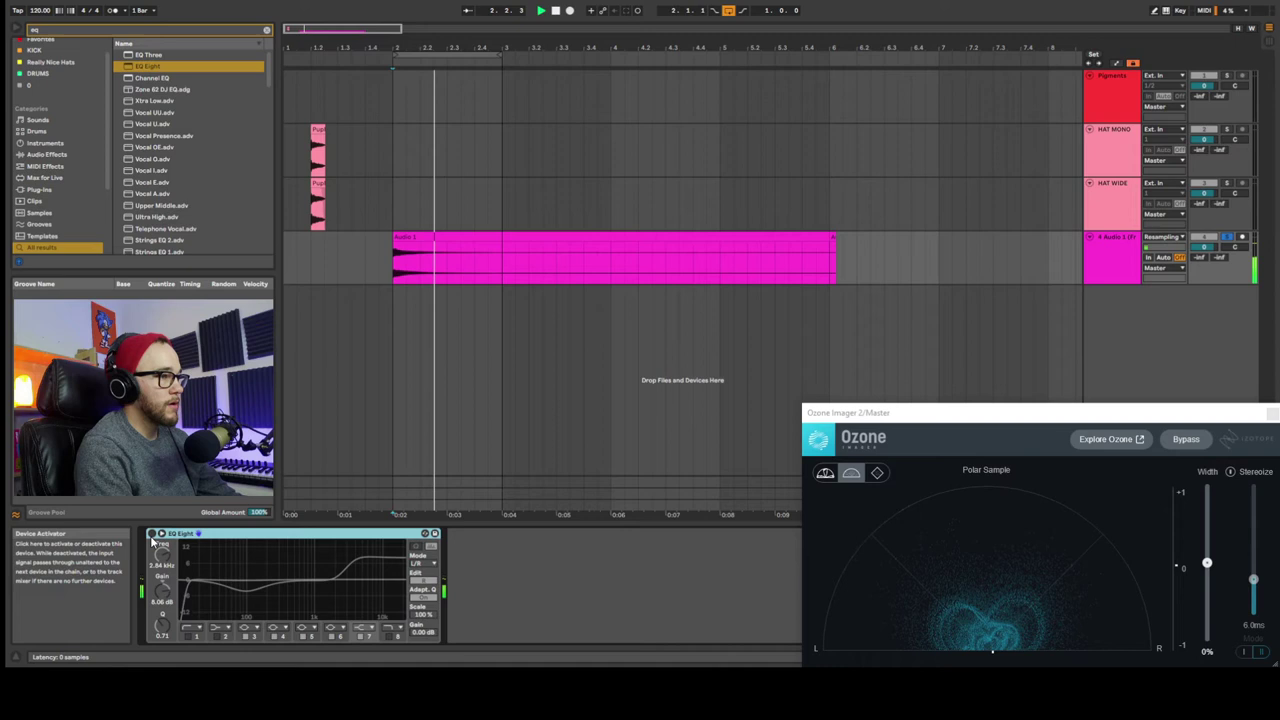
pyautogui.click(152, 535)
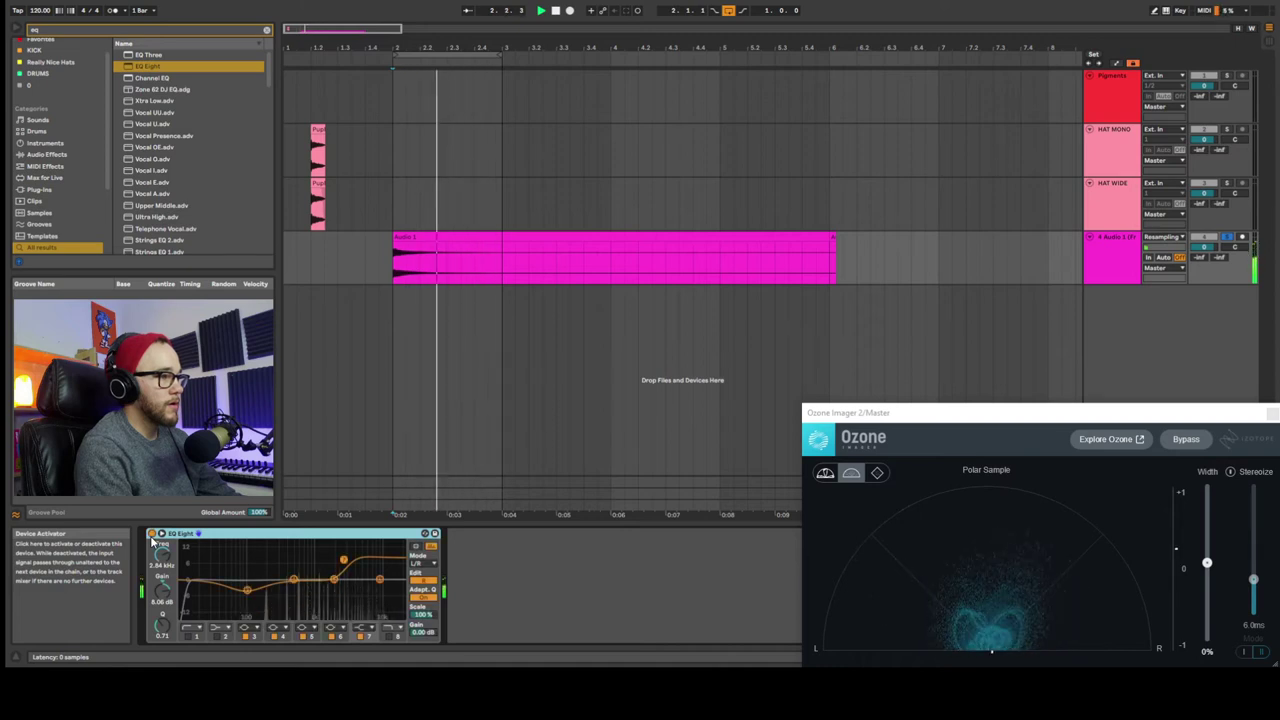
pyautogui.click(152, 535)
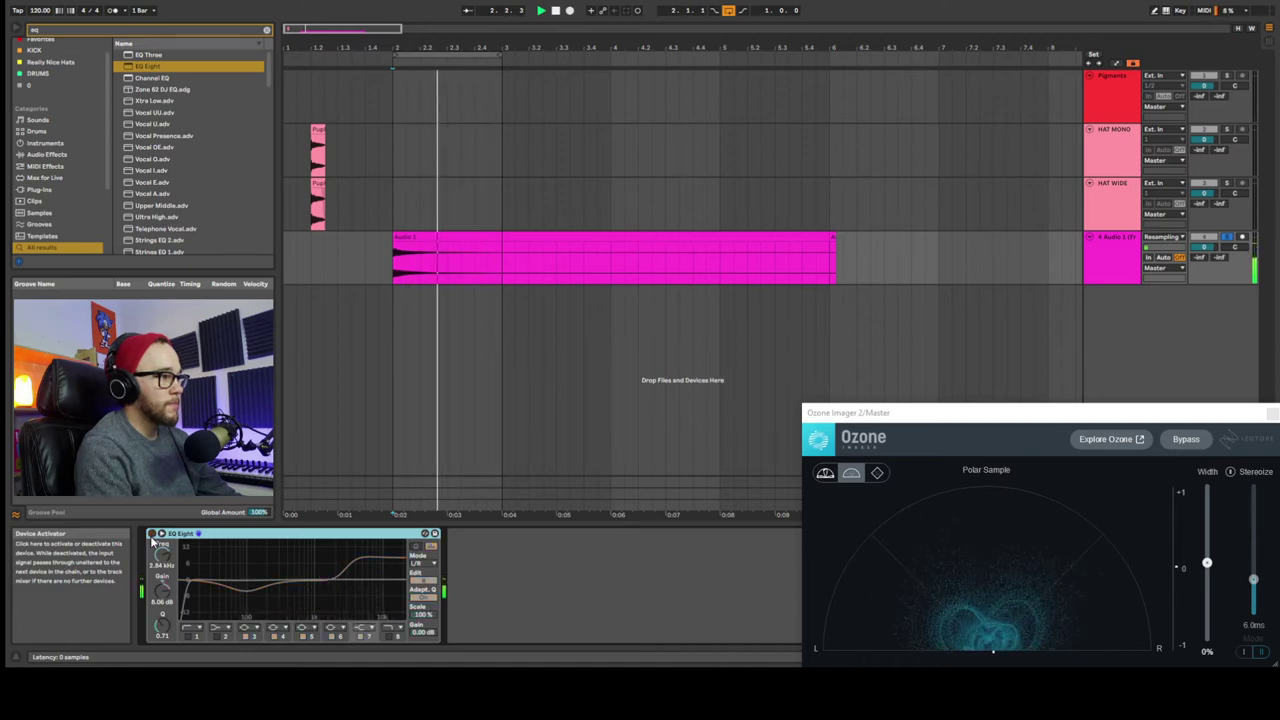
pyautogui.press('space')
pyautogui.click(1097, 249)
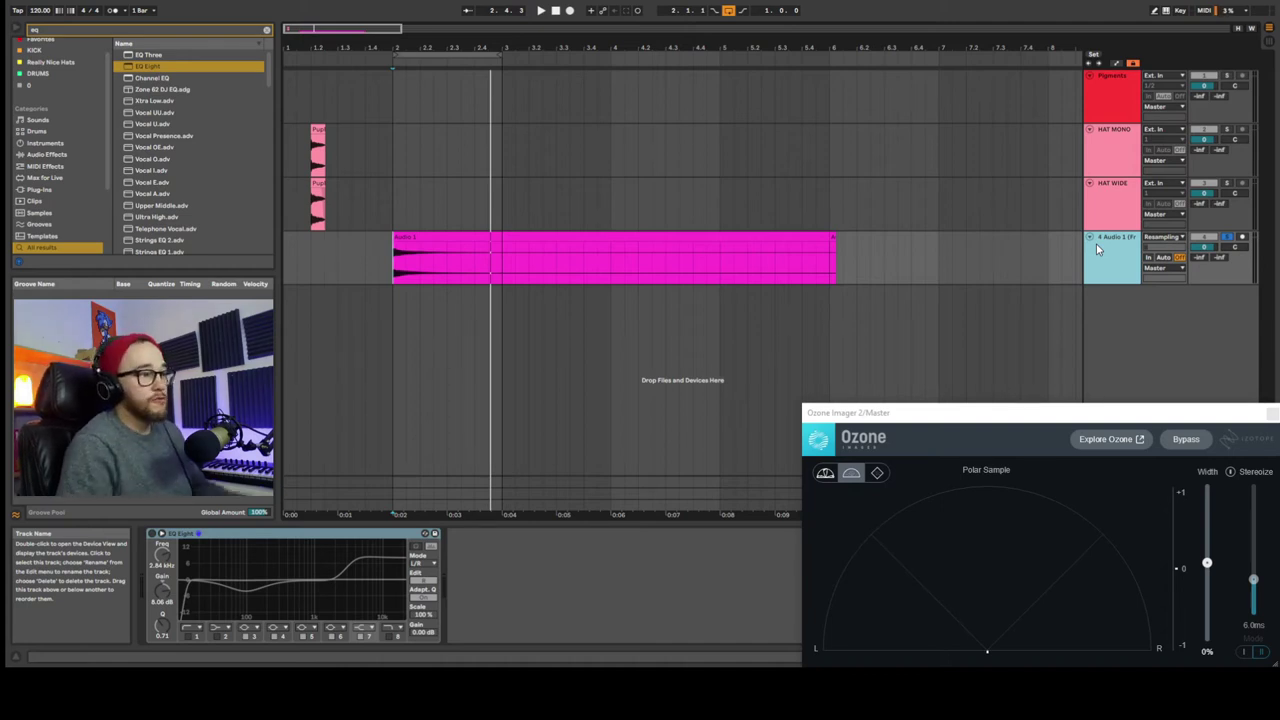
# Reselect Audio 1 and switch its first EQ Eight back on
pyautogui.click(1099, 97)
pyautogui.click(1124, 255)
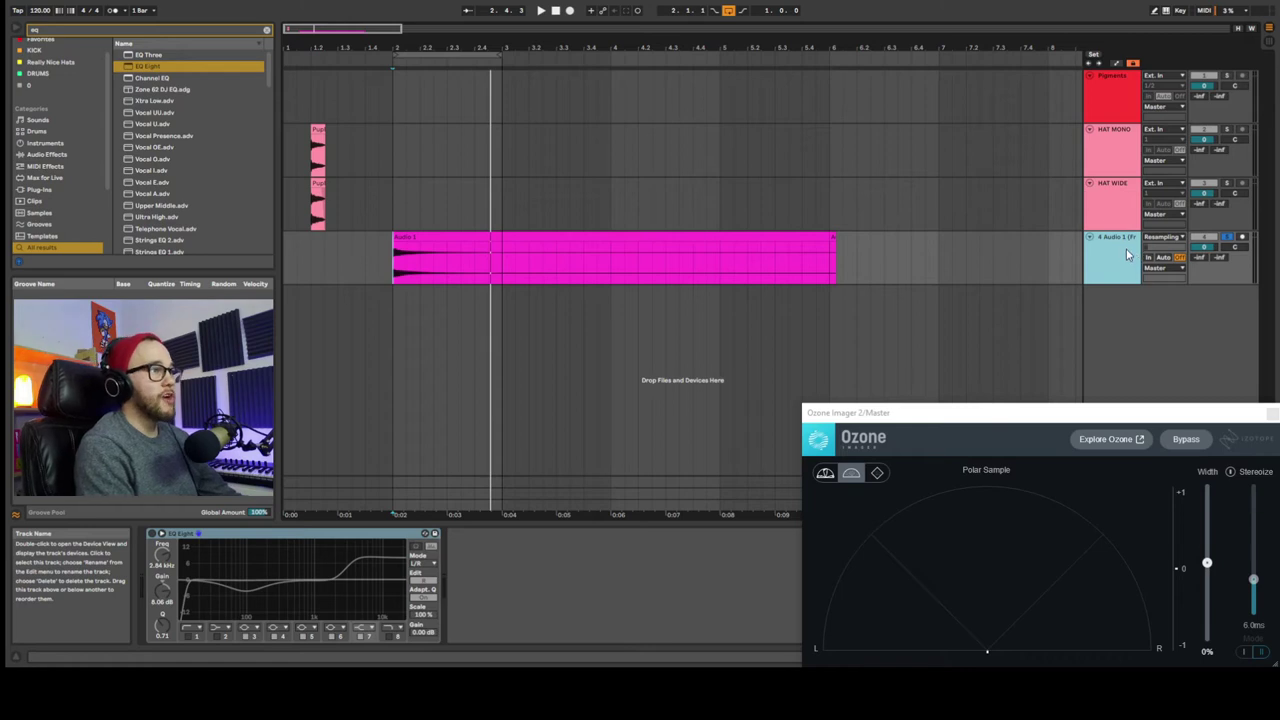
pyautogui.click(180, 534)
pyautogui.click(152, 533)
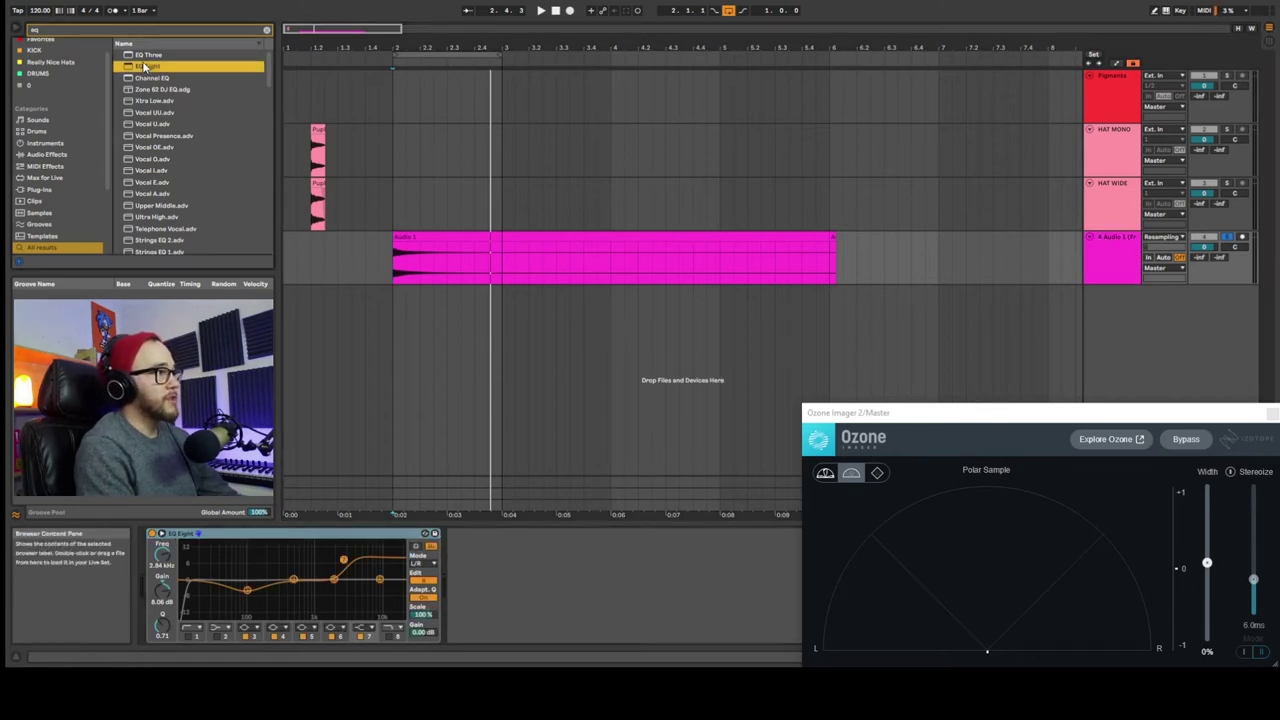
# Add a second EQ Eight after it in M/S mode, flipping the Edit switch between M and S
pyautogui.moveTo(492, 563); pyautogui.dragTo(500, 585)
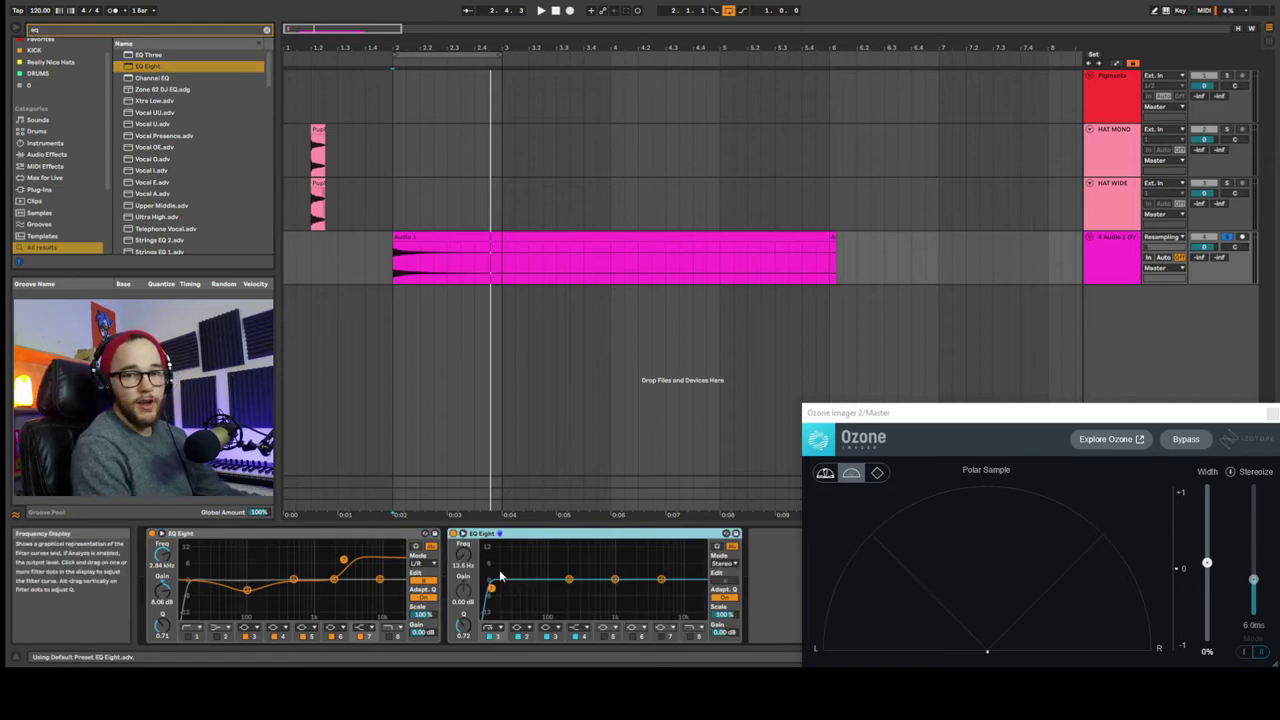
pyautogui.click(726, 563)
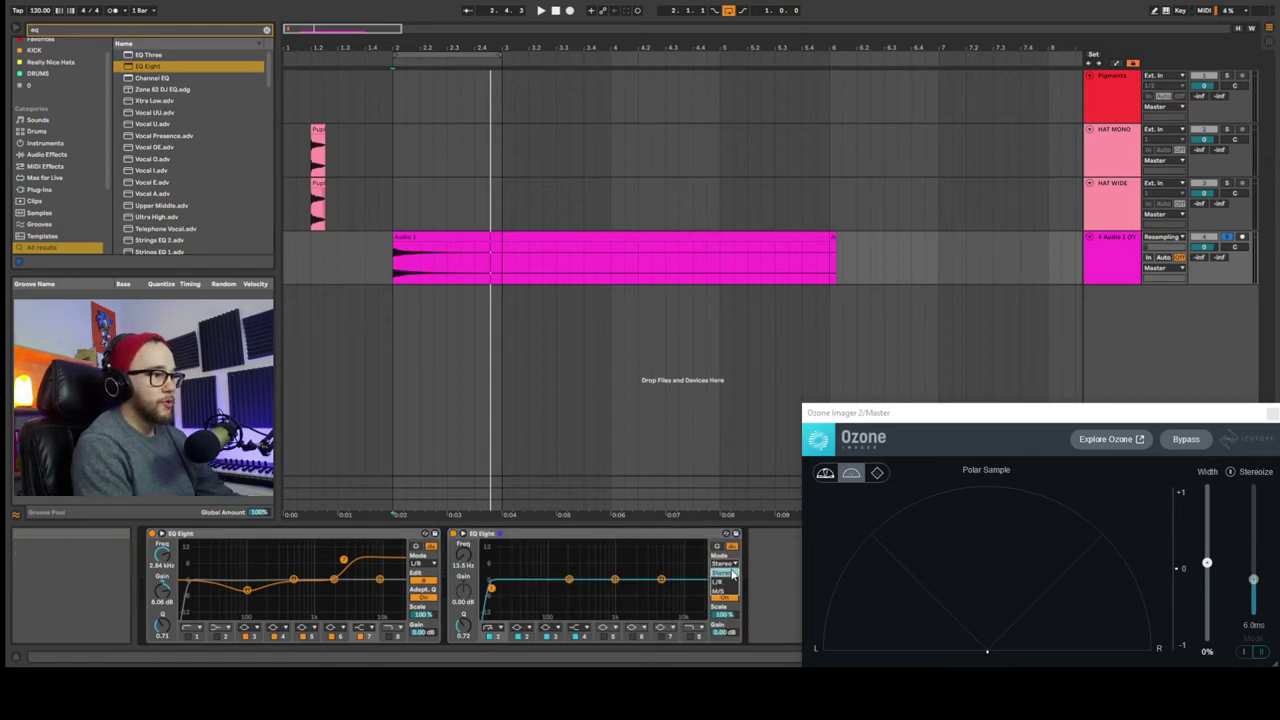
pyautogui.click(729, 593)
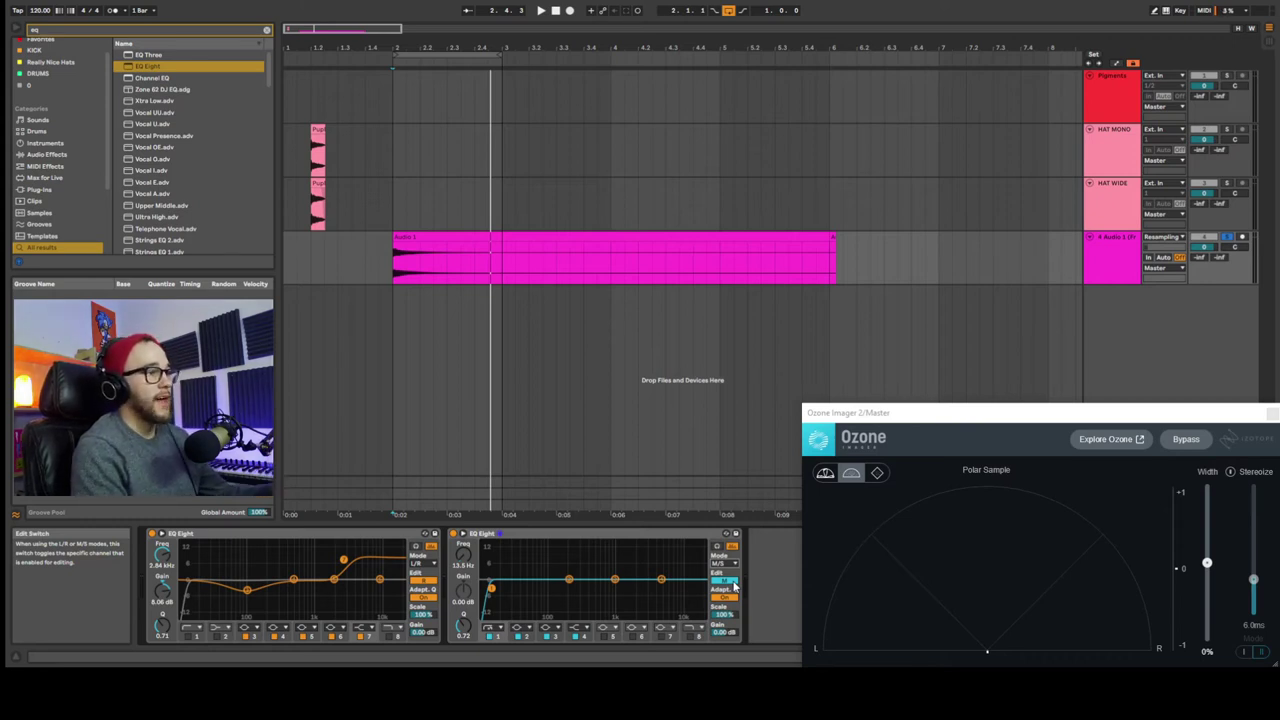
pyautogui.click(734, 587)
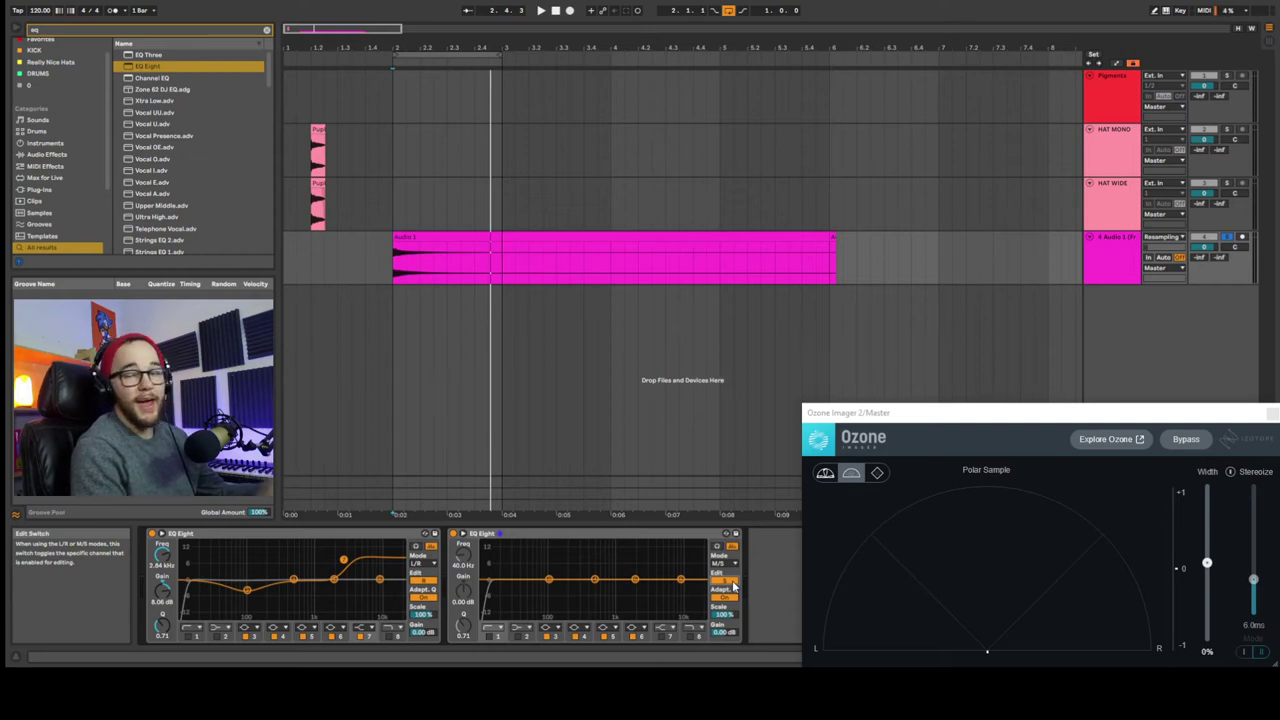
pyautogui.click(1110, 252)
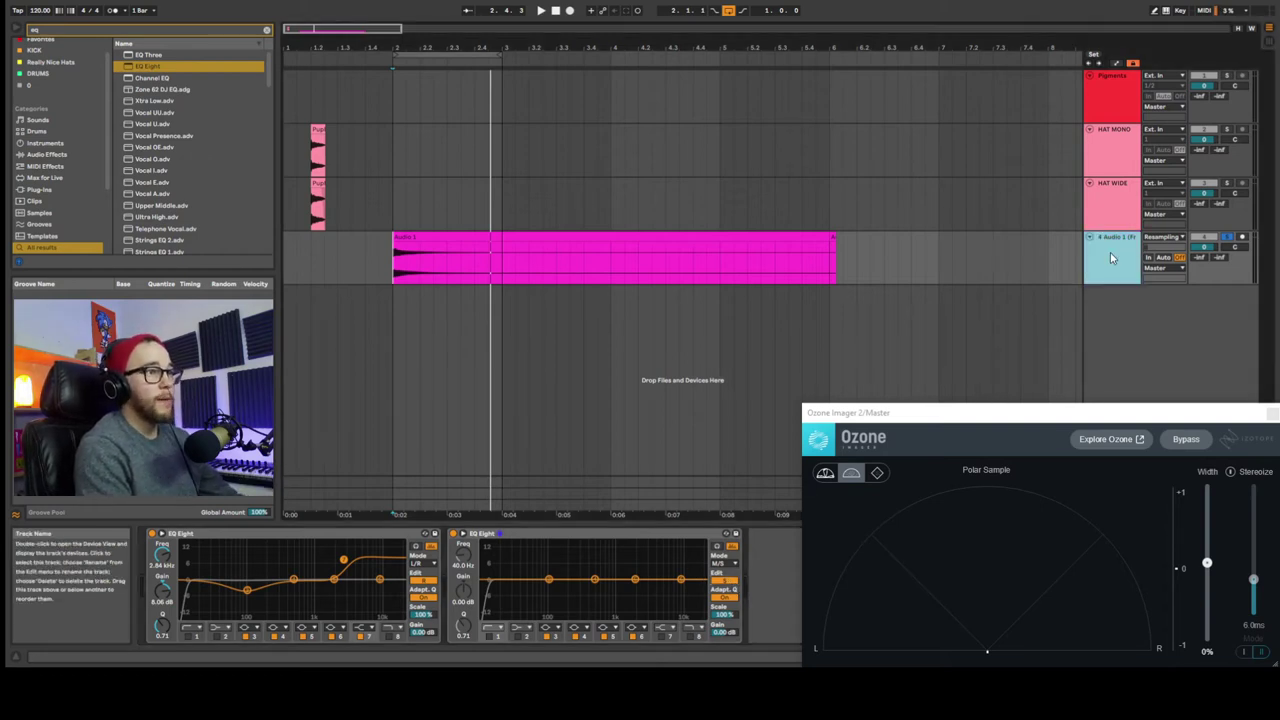
# Enable a high band on the M/S EQ Eight, then add a mid-channel low cut and set its frequency
pyautogui.click(395, 265)
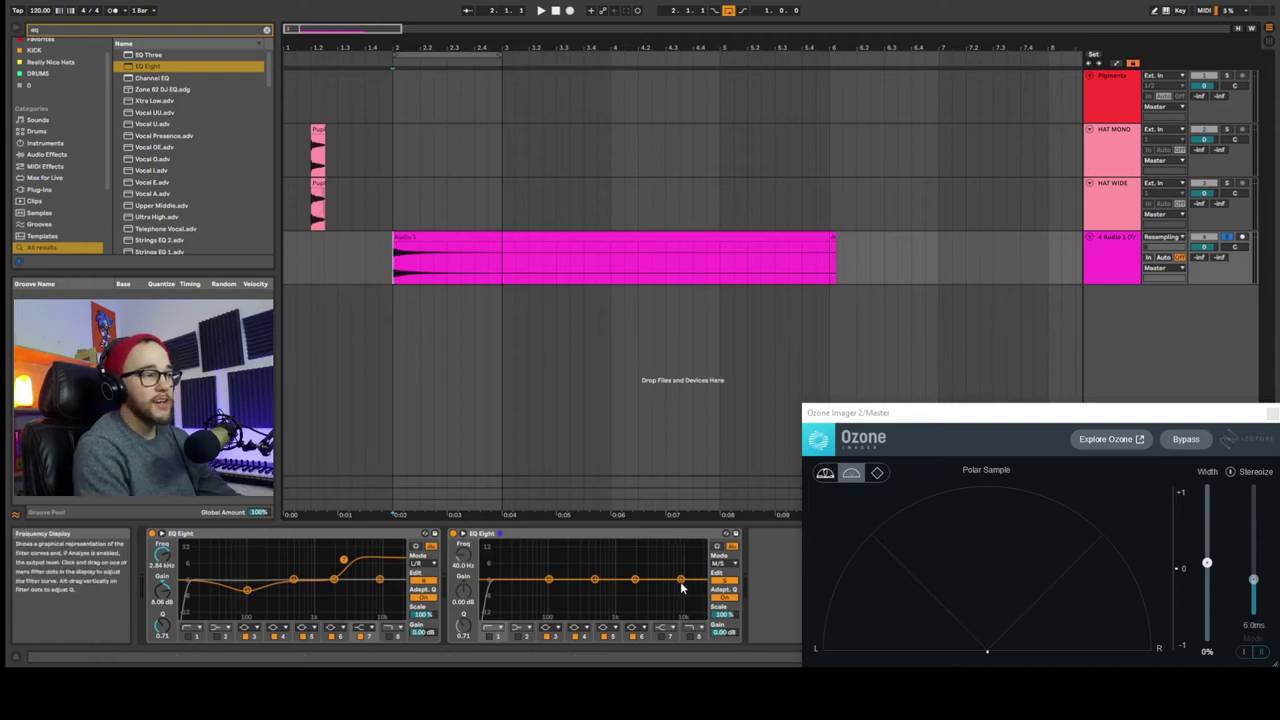
pyautogui.click(659, 627)
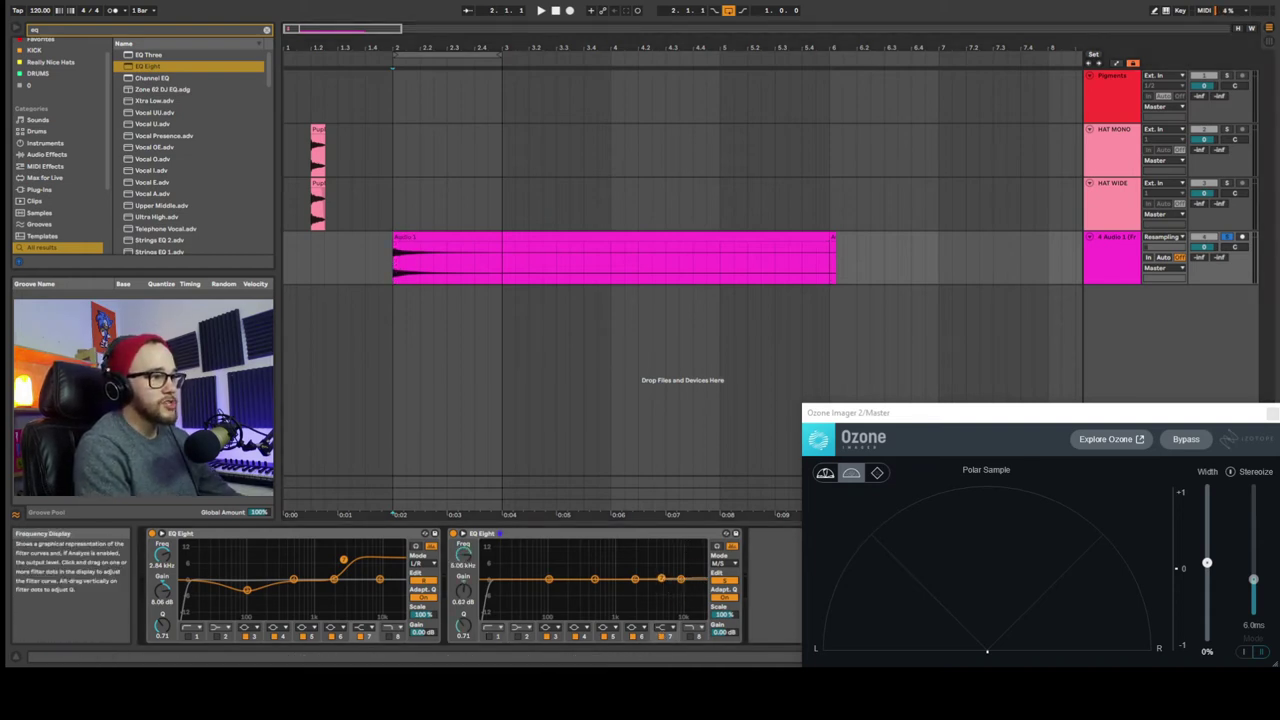
pyautogui.click(663, 578)
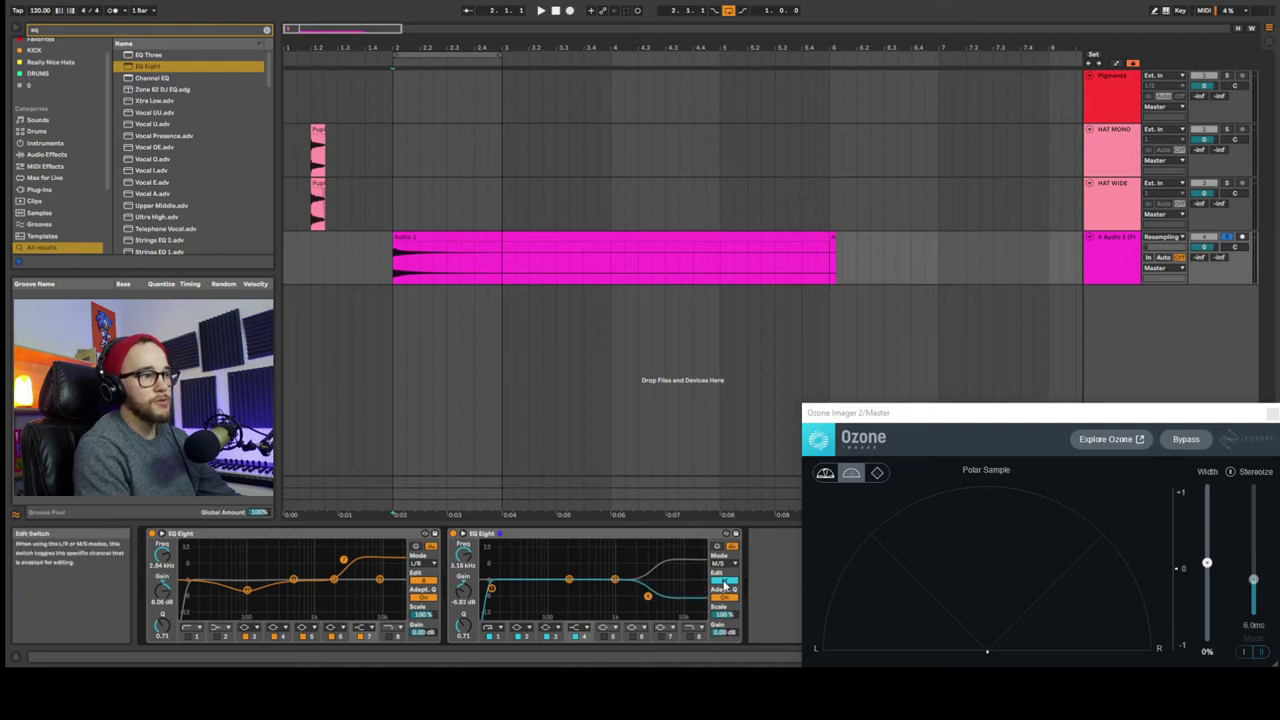
pyautogui.click(724, 585)
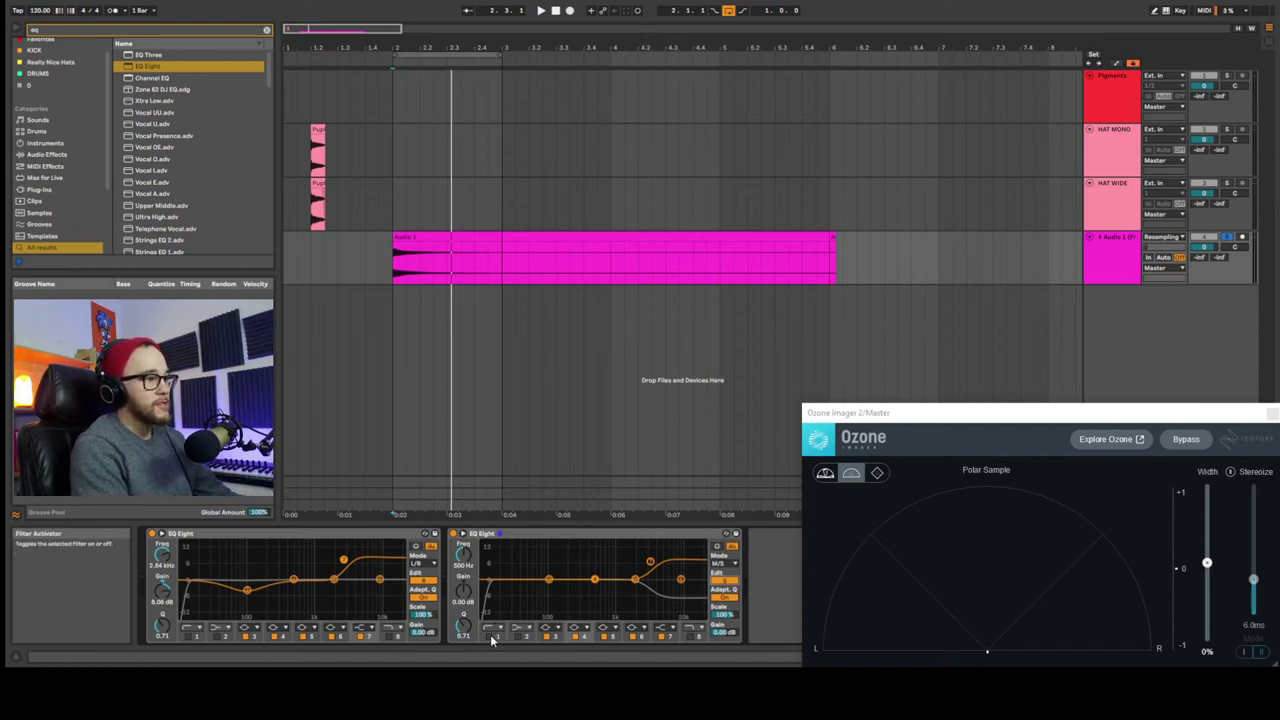
pyautogui.click(490, 634)
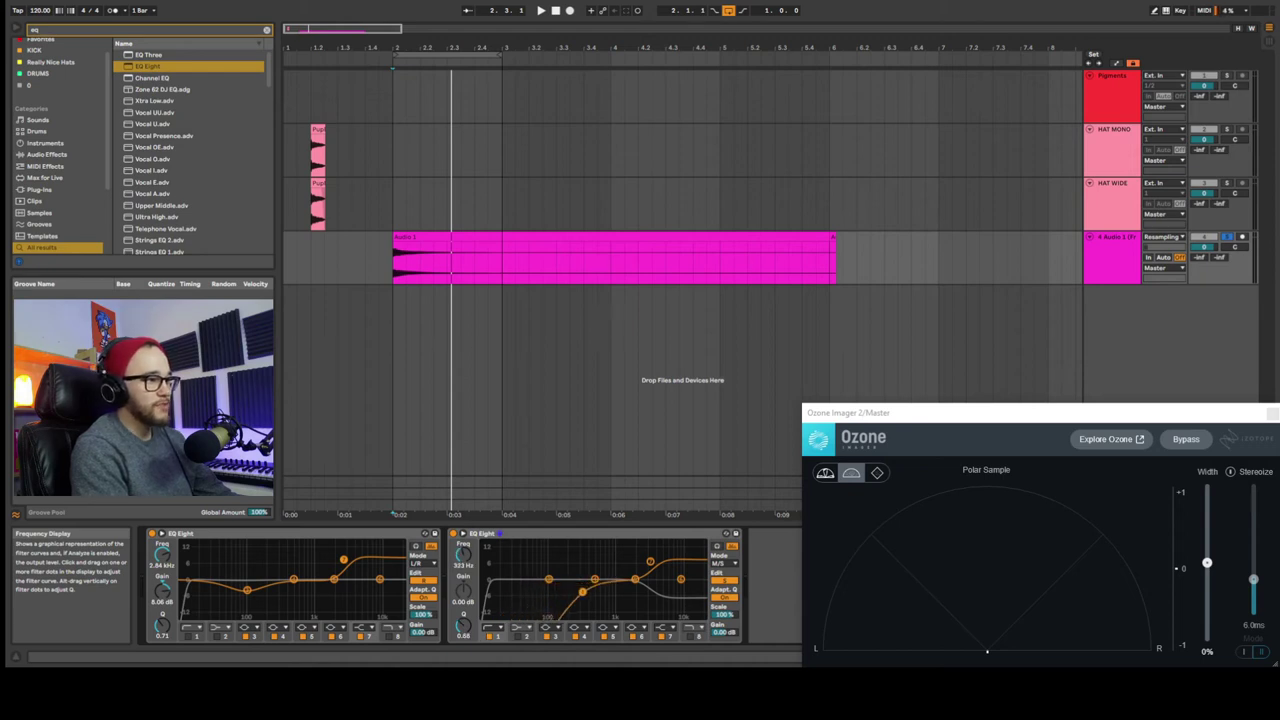
pyautogui.click(585, 588)
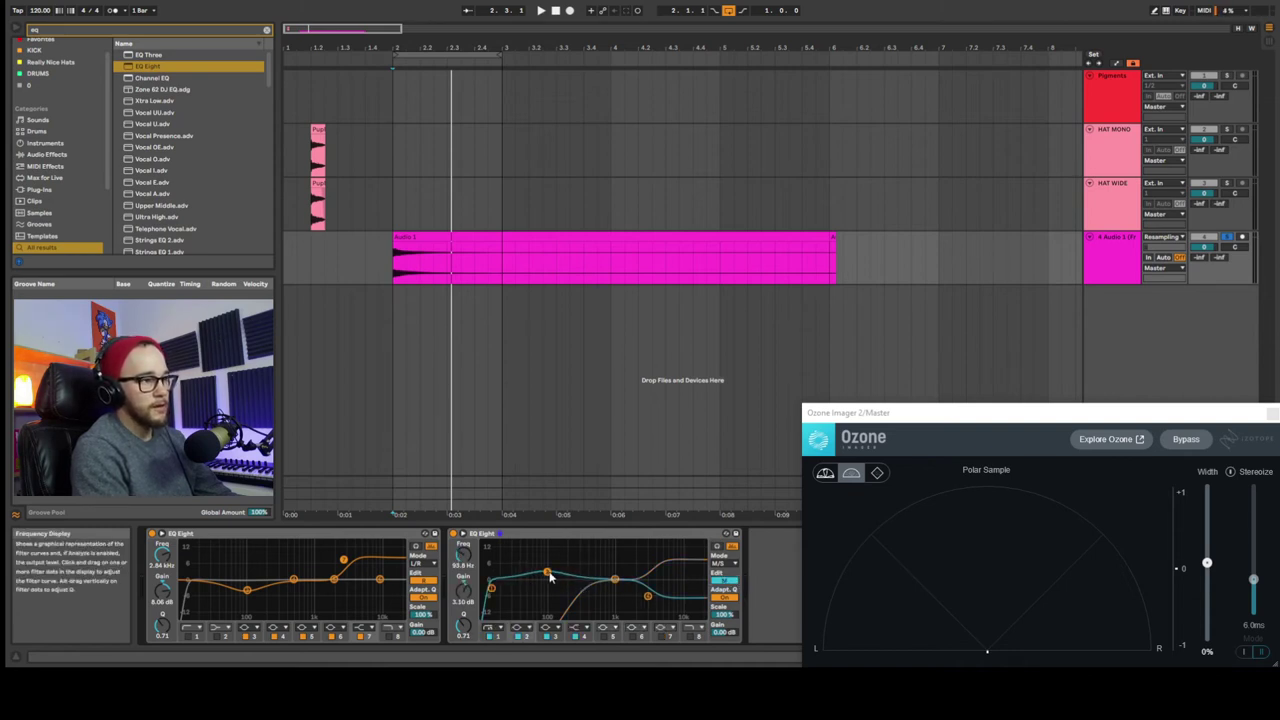
# Compare the M/S EQ Eight on and off during playback, leaving it on
pyautogui.click(455, 534)
pyautogui.press('space')
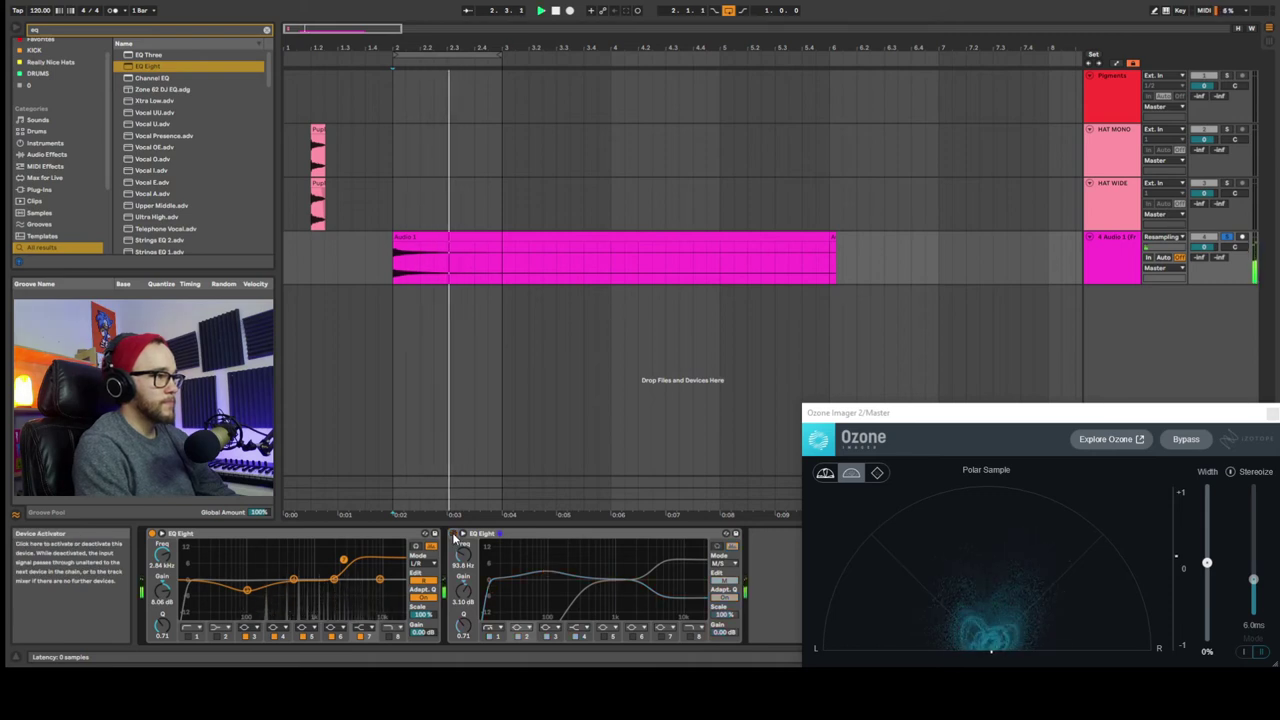
pyautogui.press('space')
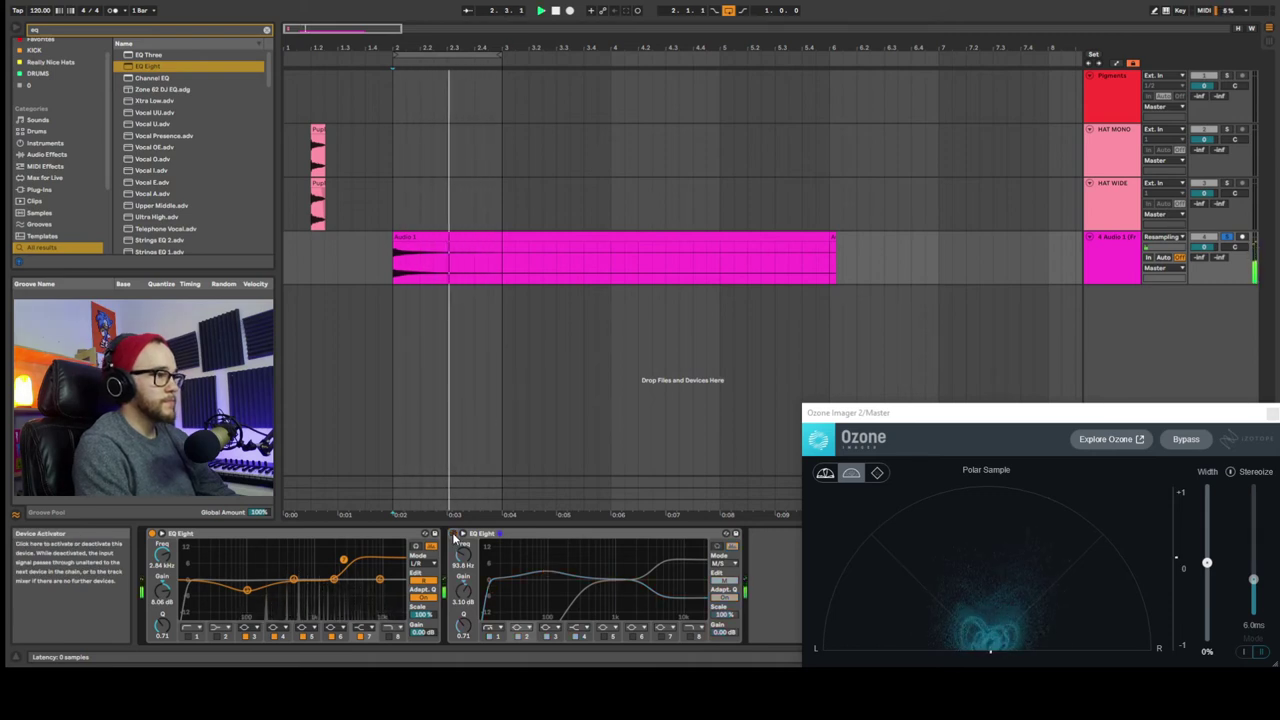
pyautogui.click(455, 535)
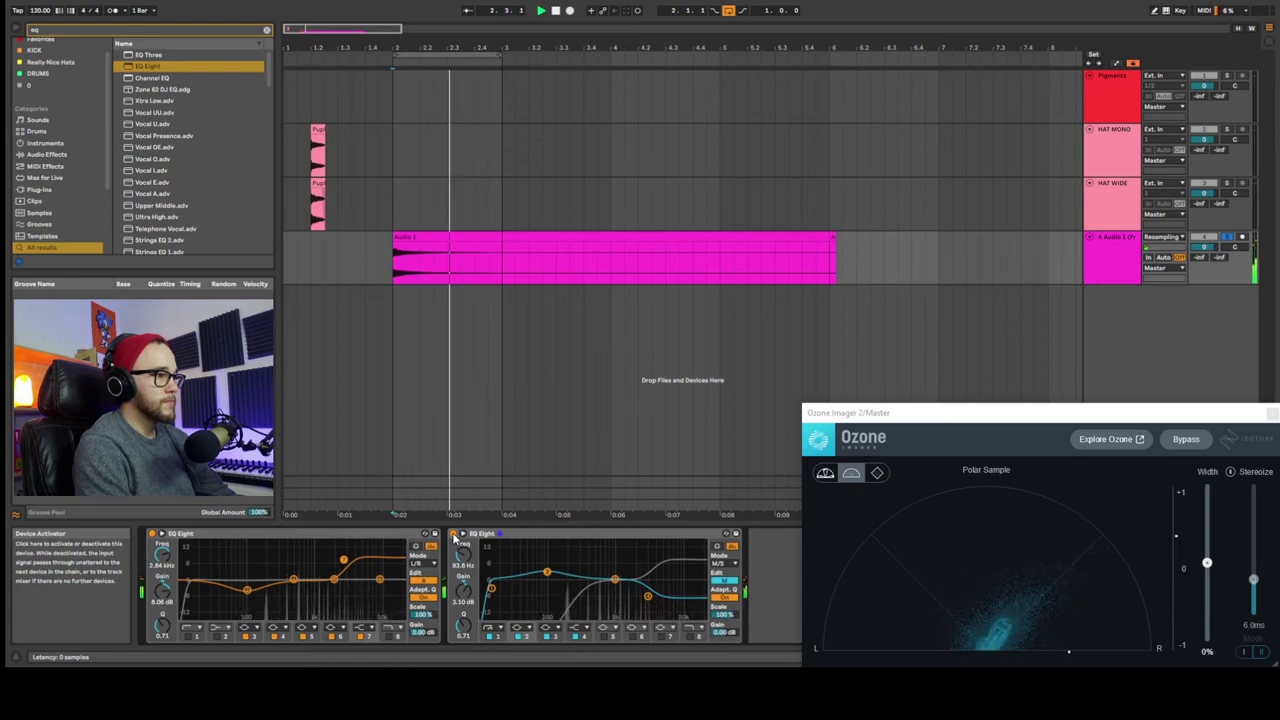
pyautogui.click(455, 535)
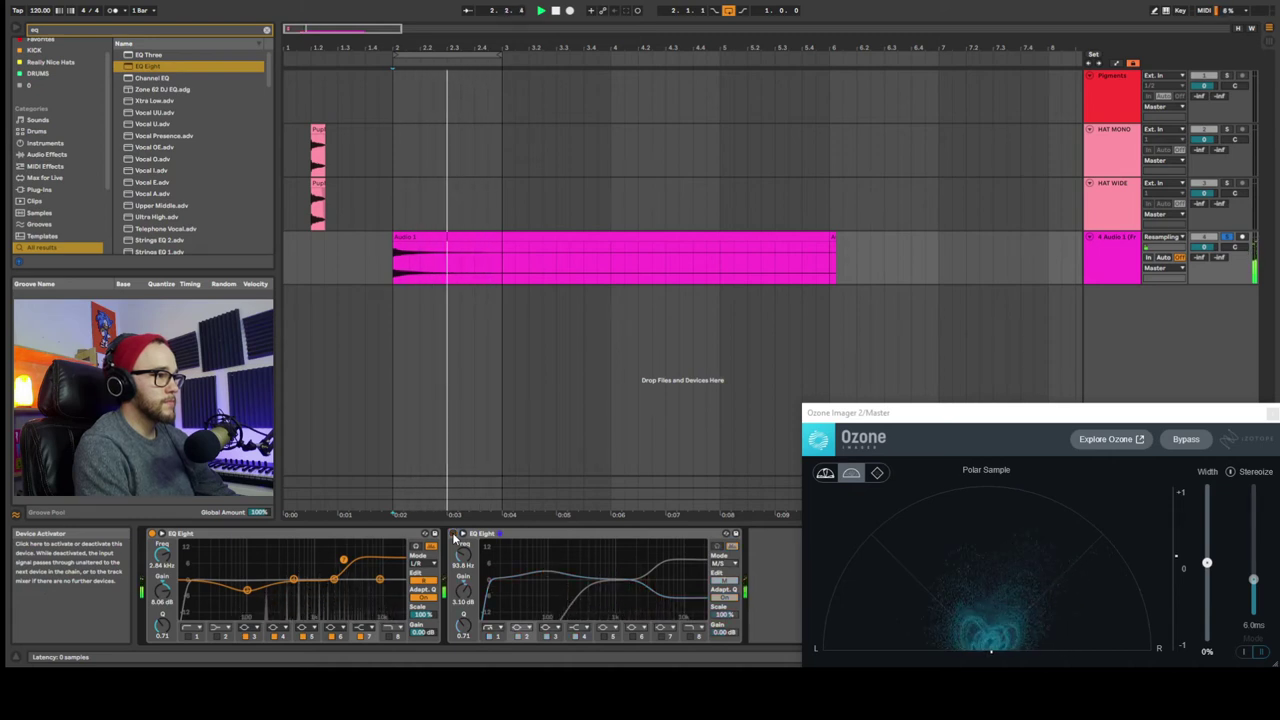
pyautogui.click(455, 535)
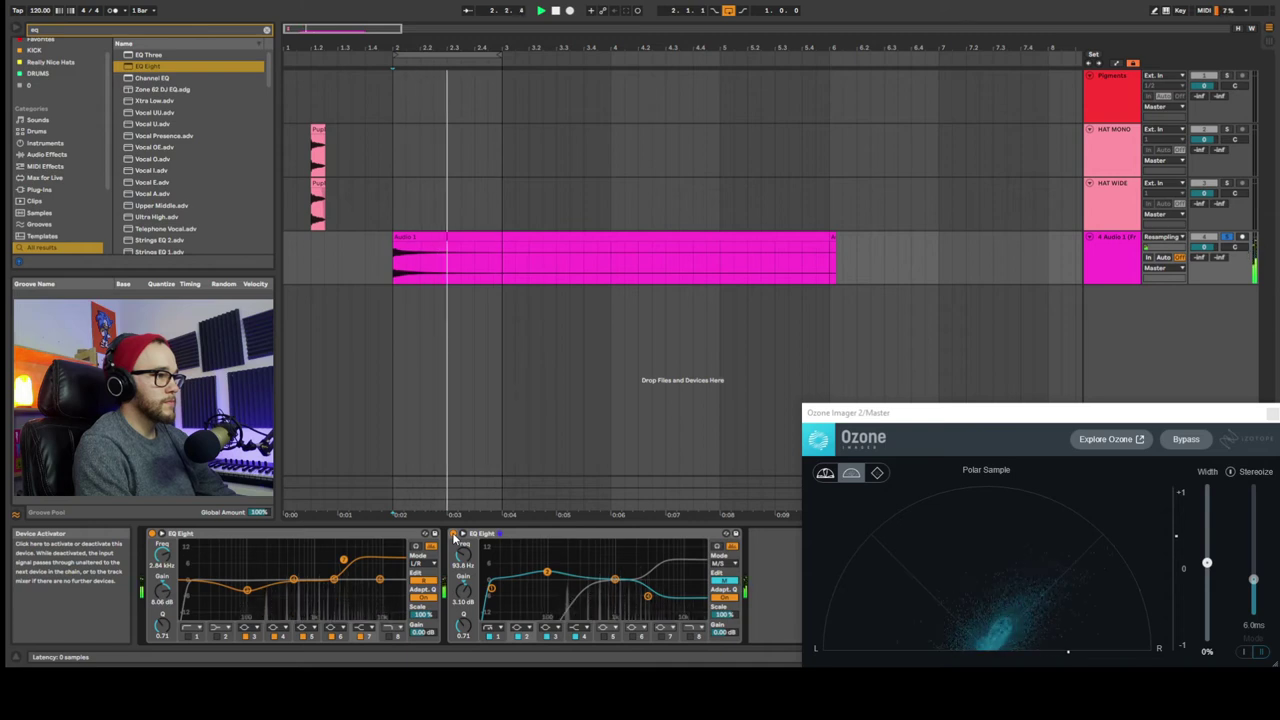
pyautogui.press('space')
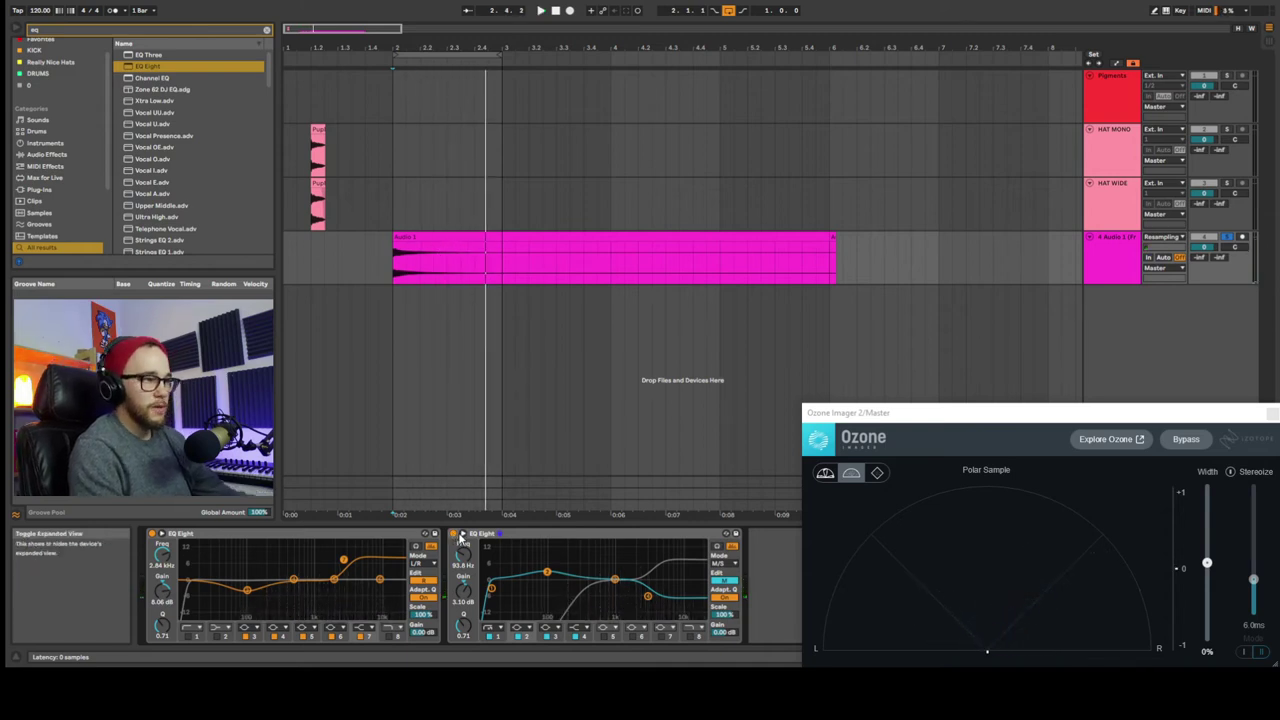
# Pull the side channel's high band down to 3.16 kHz, about −9 dB, and compare again
pyautogui.click(718, 580)
pyautogui.click(651, 563)
pyautogui.click(719, 581)
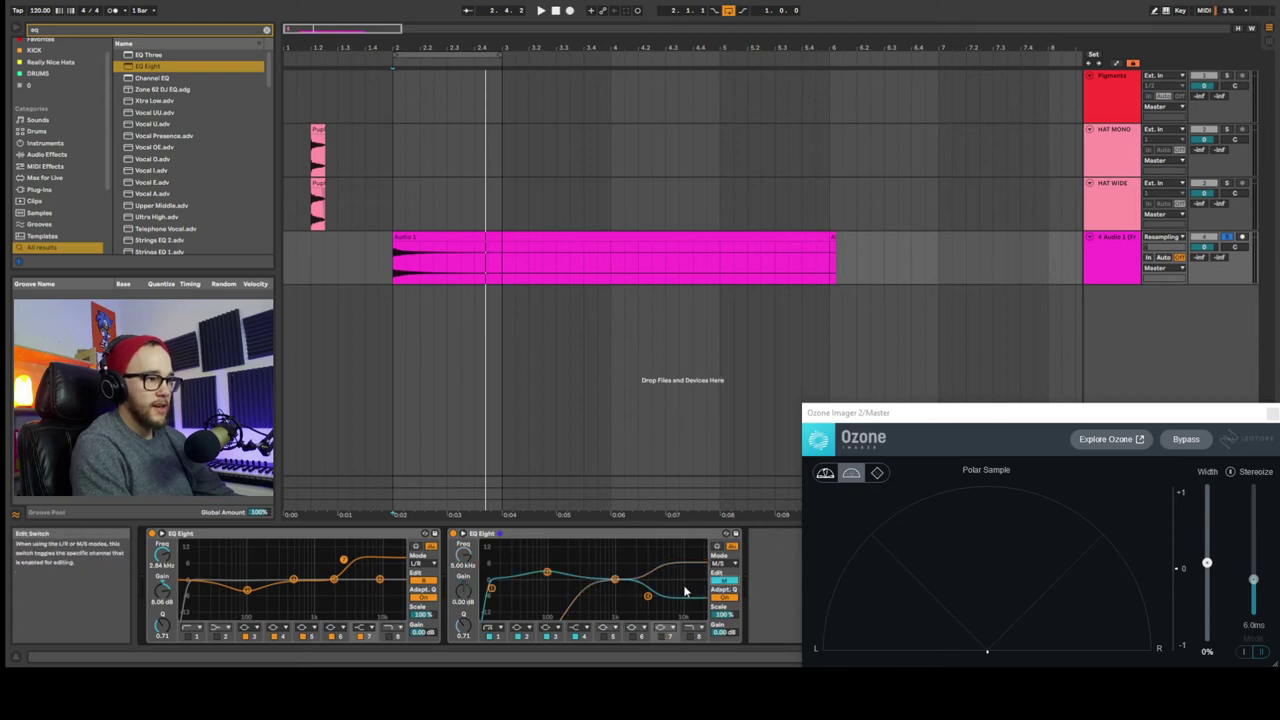
pyautogui.moveTo(649, 597); pyautogui.dragTo(648, 602)
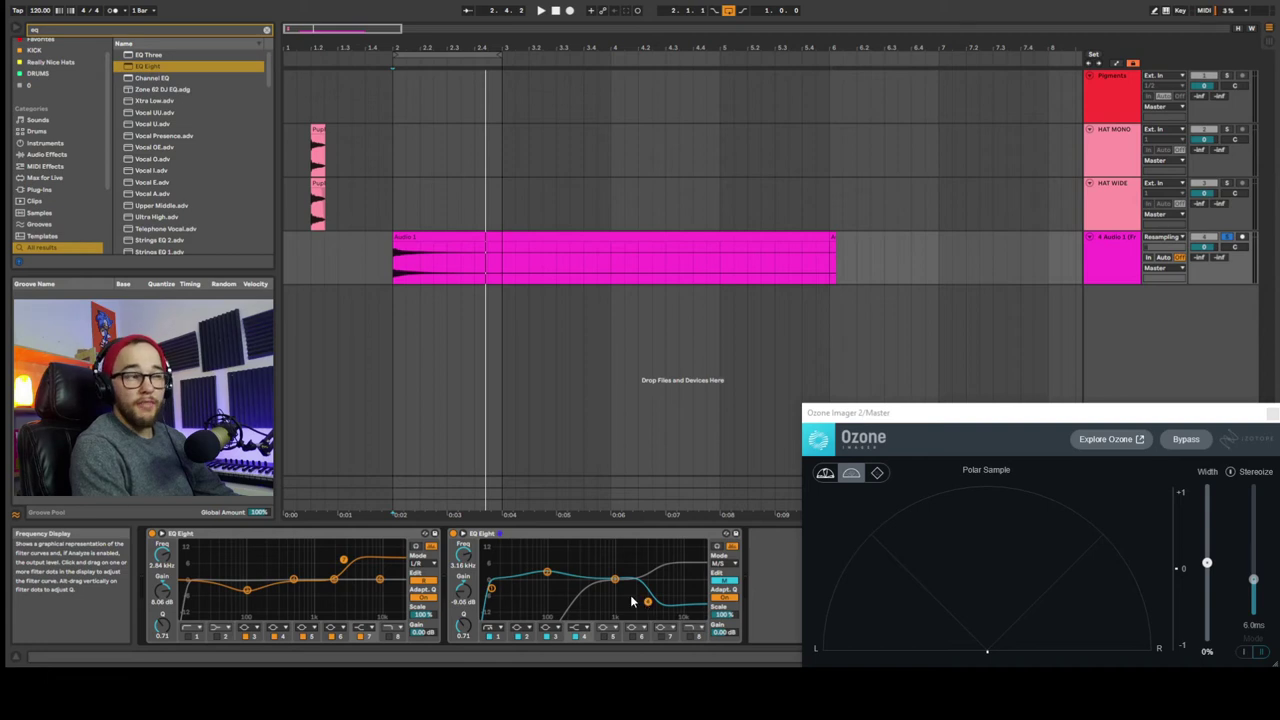
pyautogui.click(454, 536)
pyautogui.press('space')
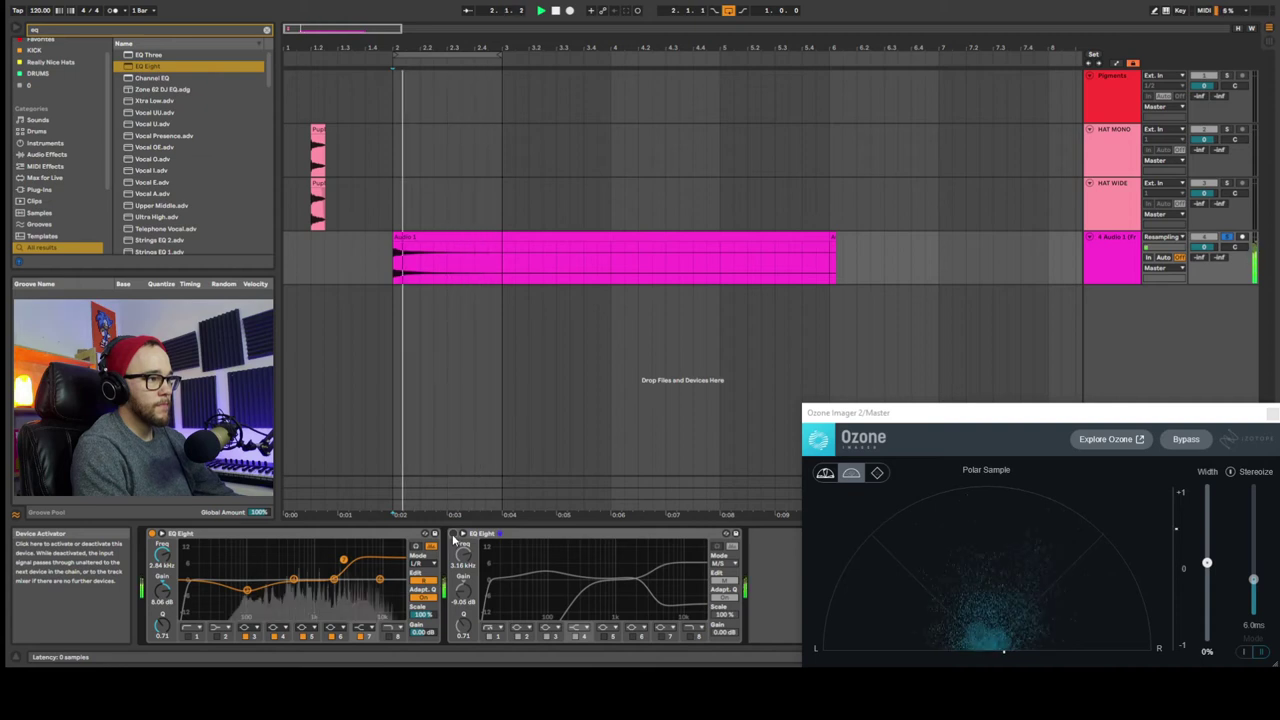
pyautogui.click(454, 536)
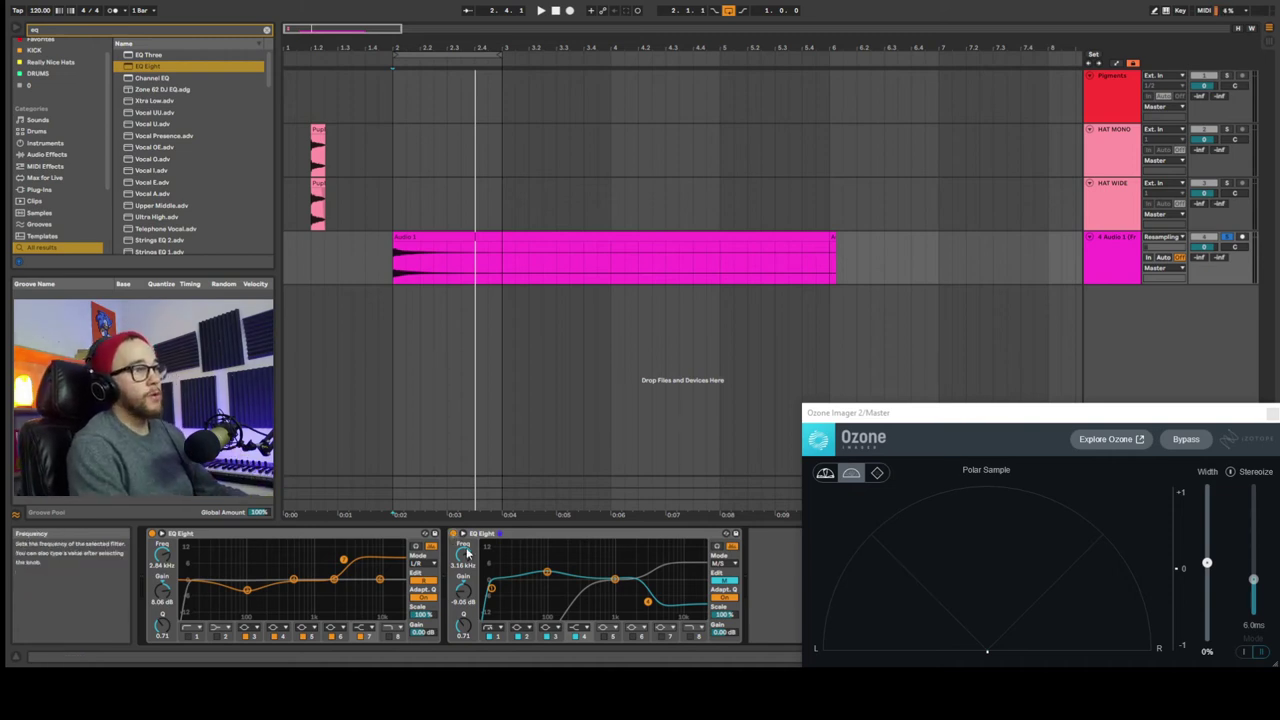
# Select the Pigments track, search the browser for 'pigm', and take Ozone Imager out of bypass
pyautogui.click(1126, 103)
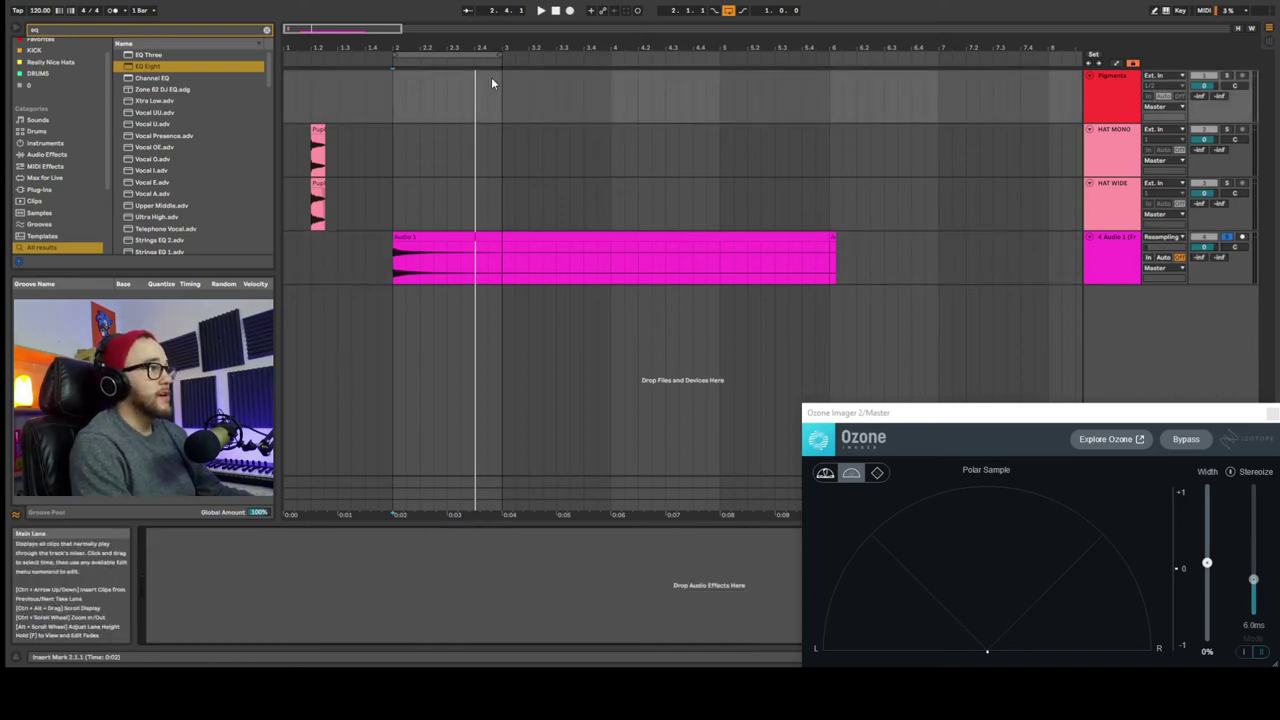
pyautogui.press('space')
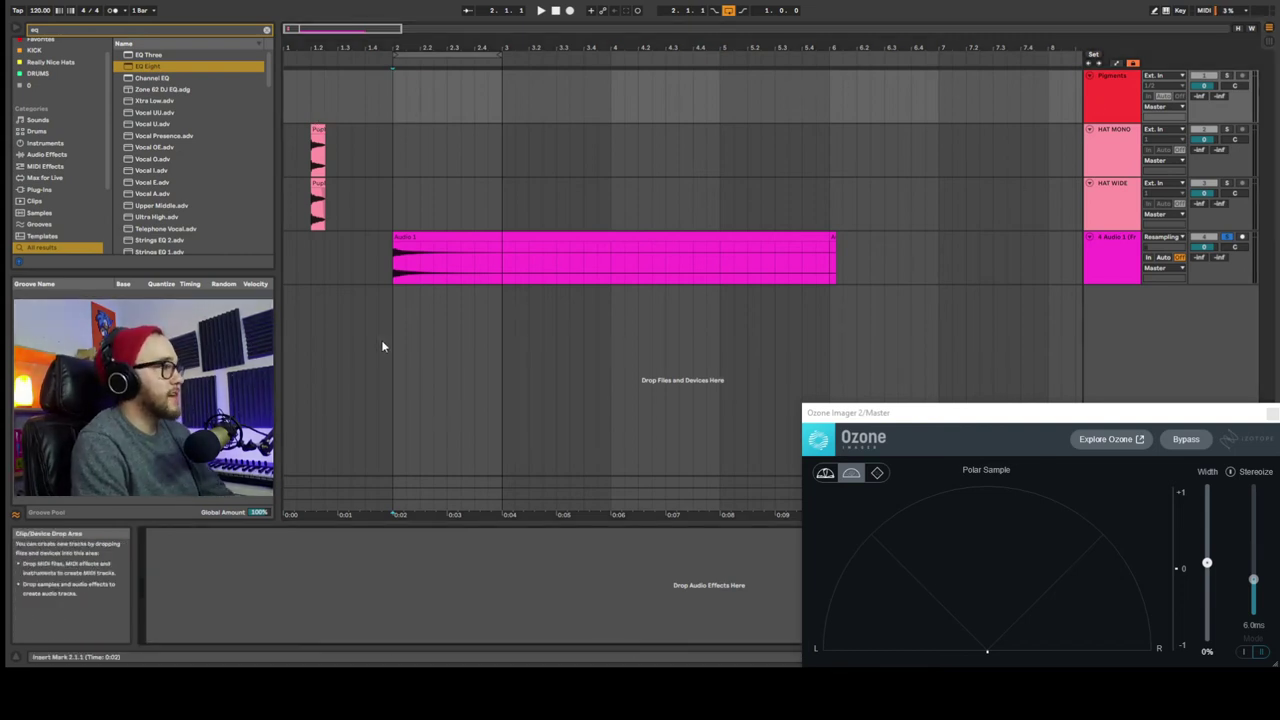
pyautogui.hotkey('ctrl', 'f')
pyautogui.write('pigm')
pyautogui.click(1185, 441)
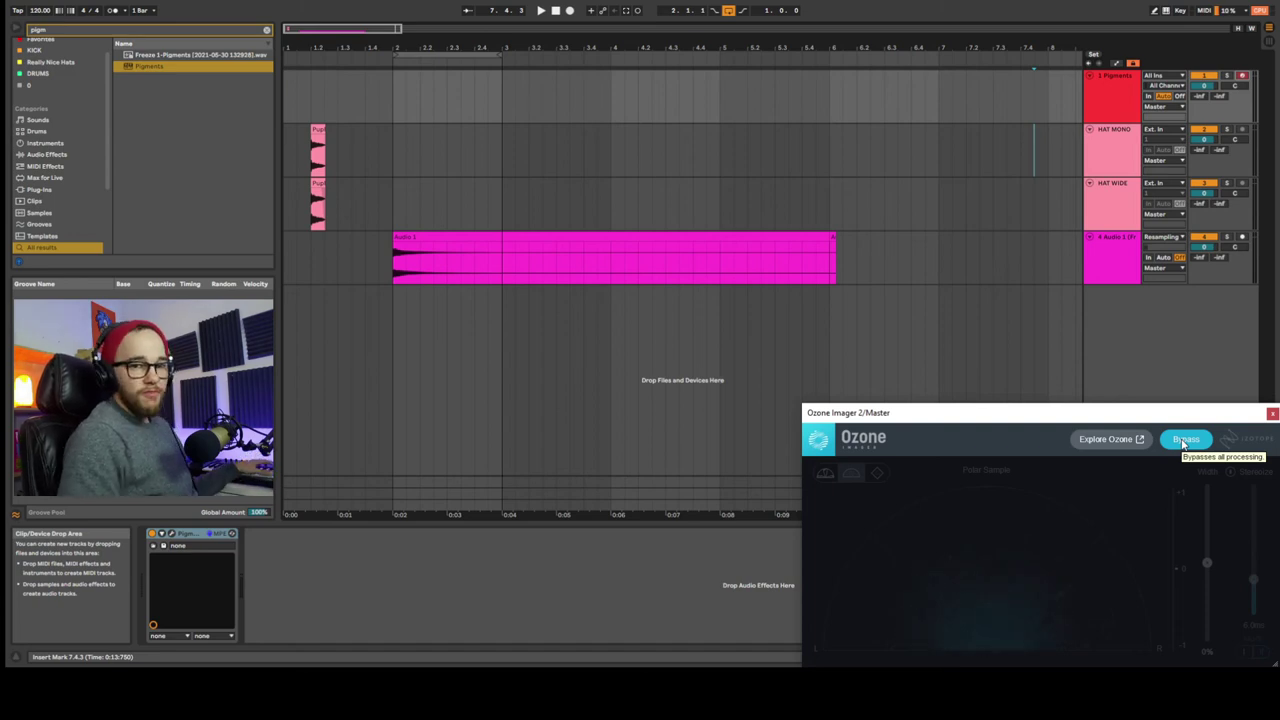
pyautogui.click(1185, 440)
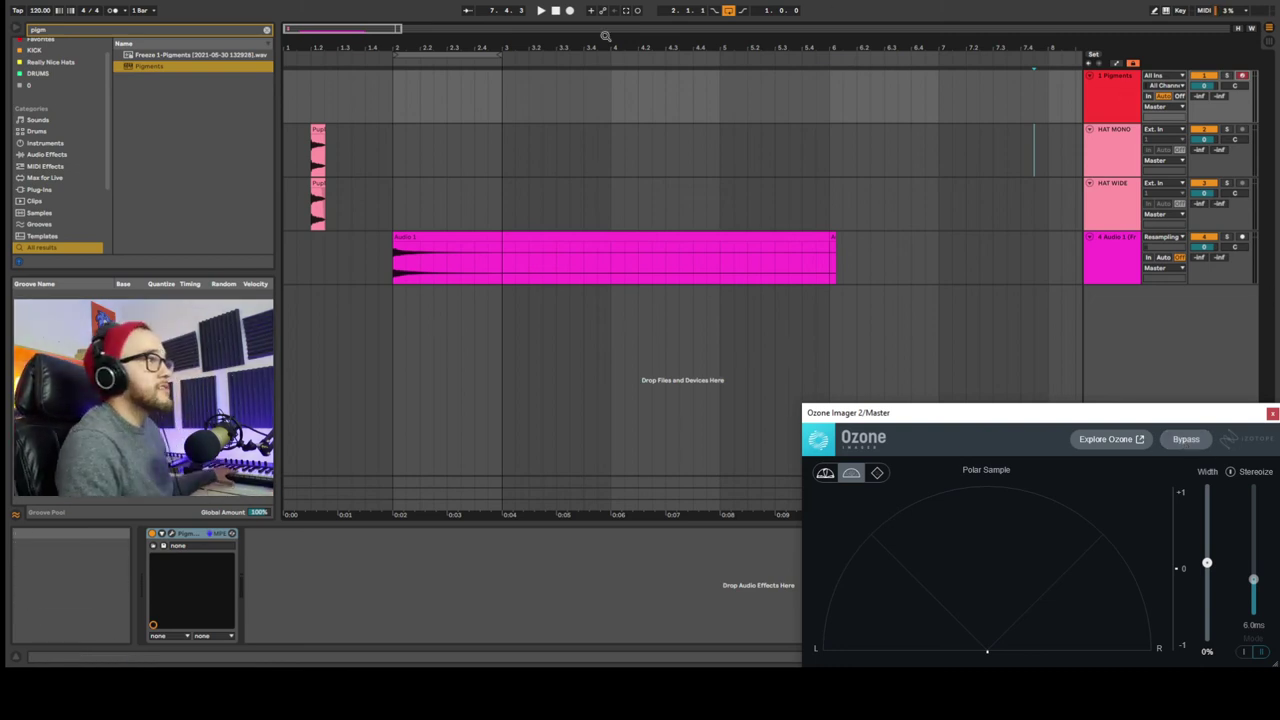
# Record the Pigments part into the arrangement from bar 1
pyautogui.click(568, 12)
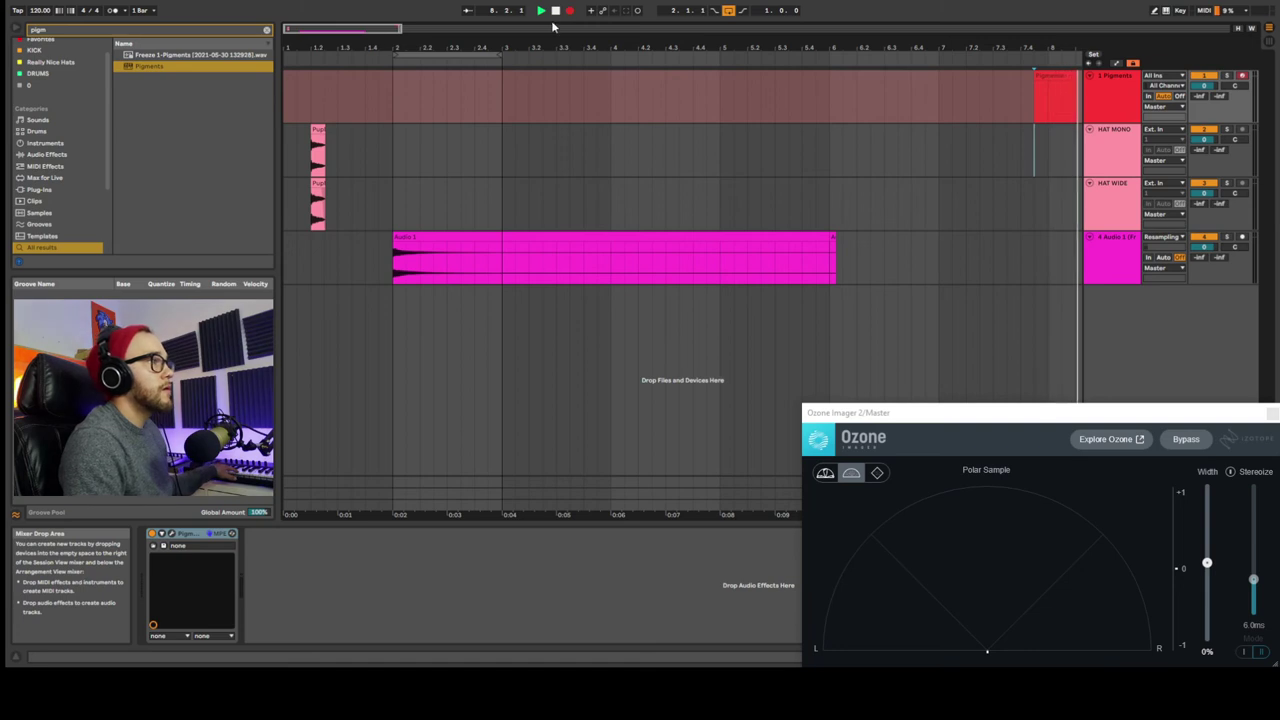
pyautogui.click(556, 12)
pyautogui.click(570, 11)
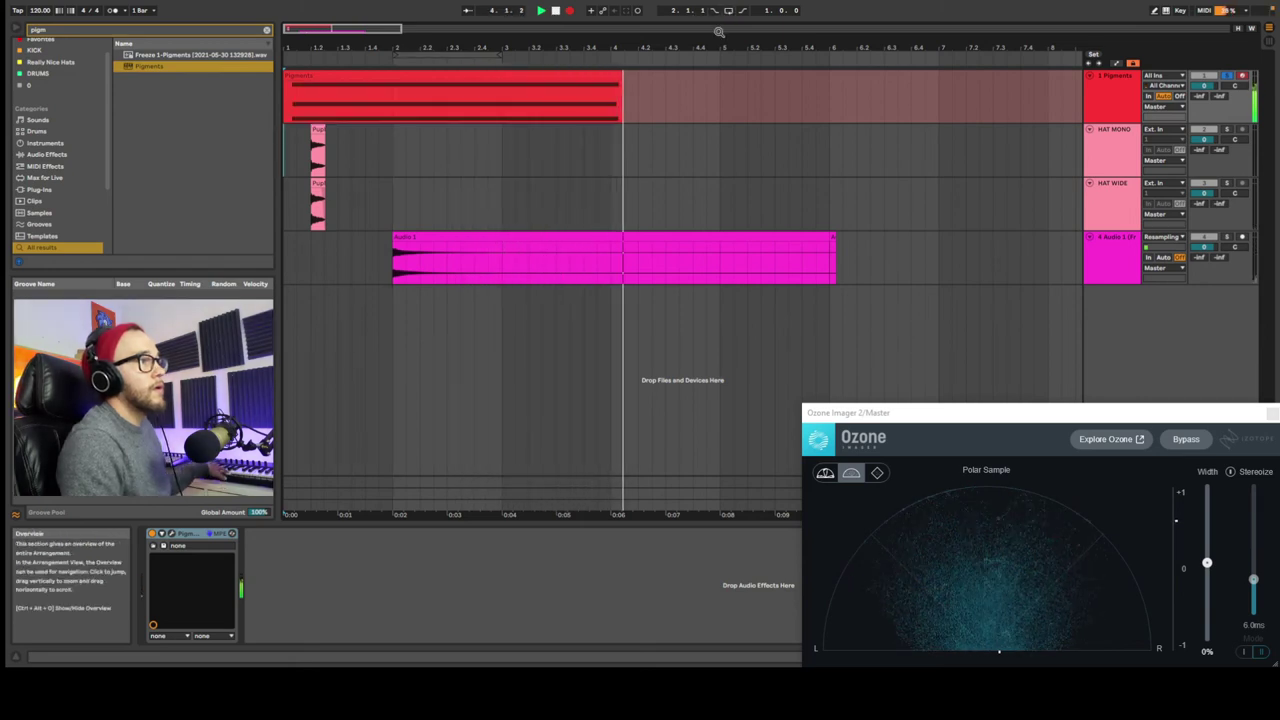
pyautogui.press('space')
# Freeze and flatten the Pigments track into a 'Pigments (Freeze)' audio clip
pyautogui.rightClick(1107, 99)
pyautogui.click(1136, 182)
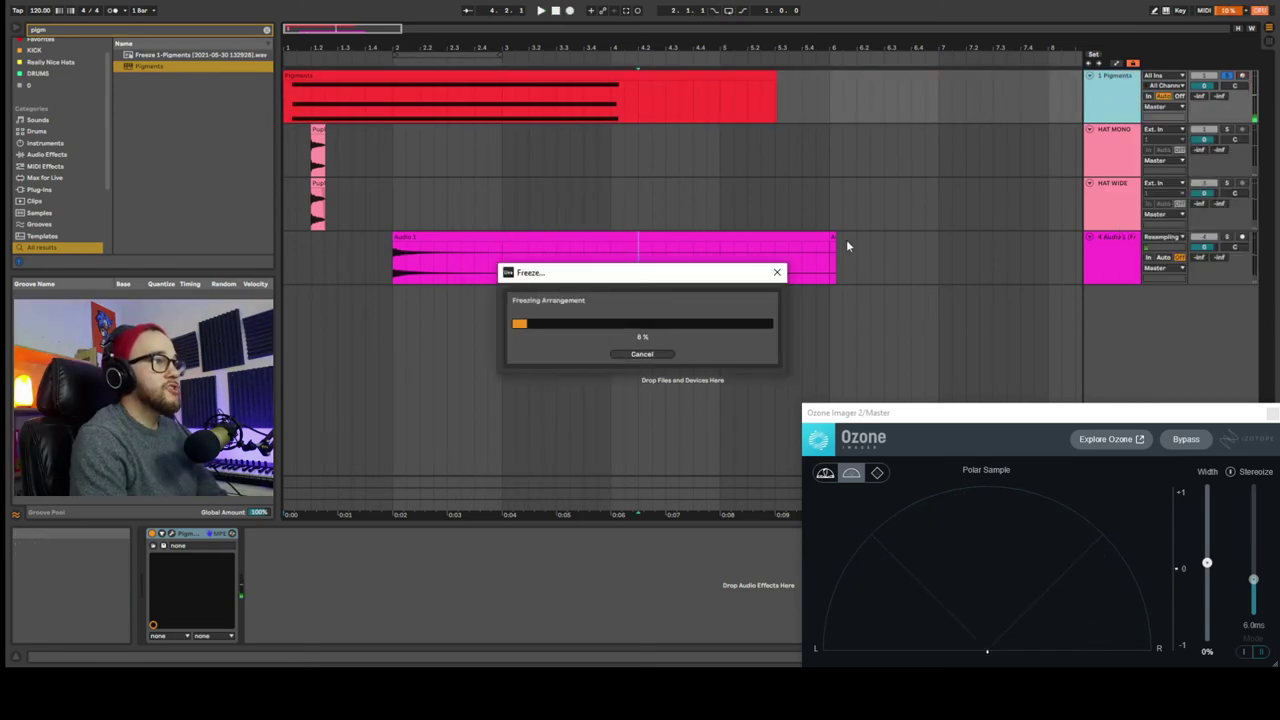
pyautogui.rightClick(1126, 97)
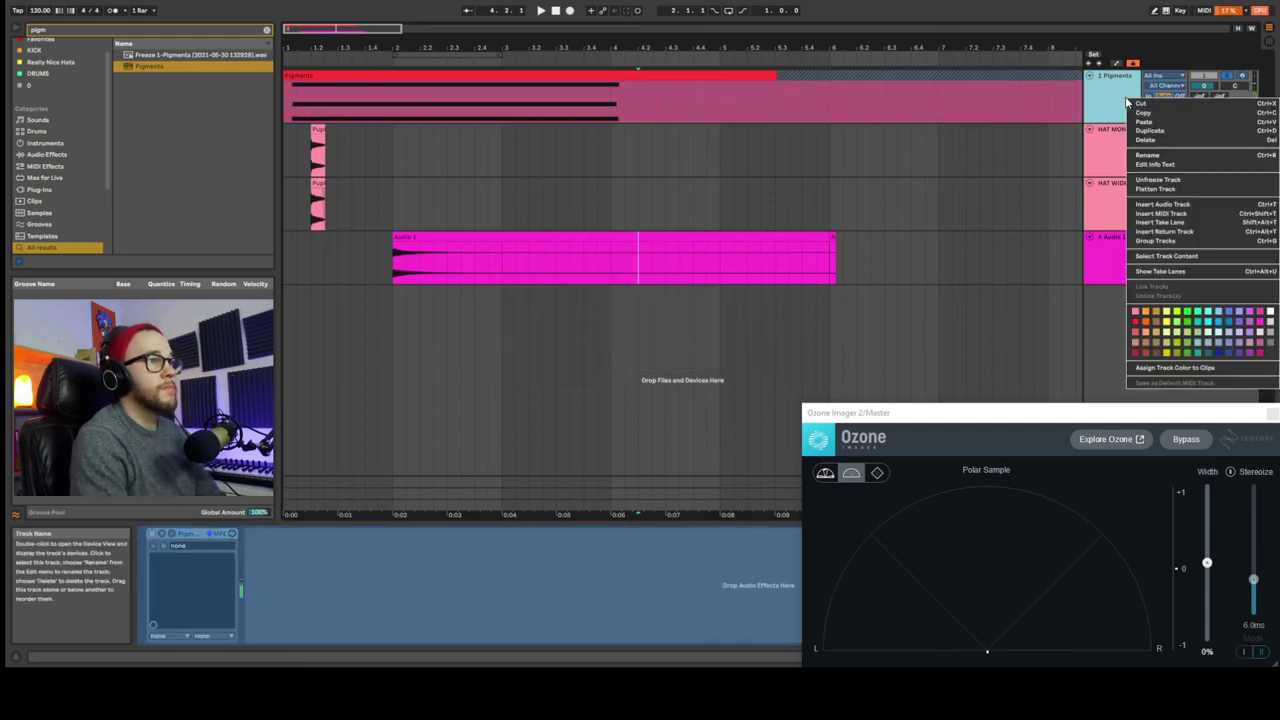
pyautogui.click(1158, 179)
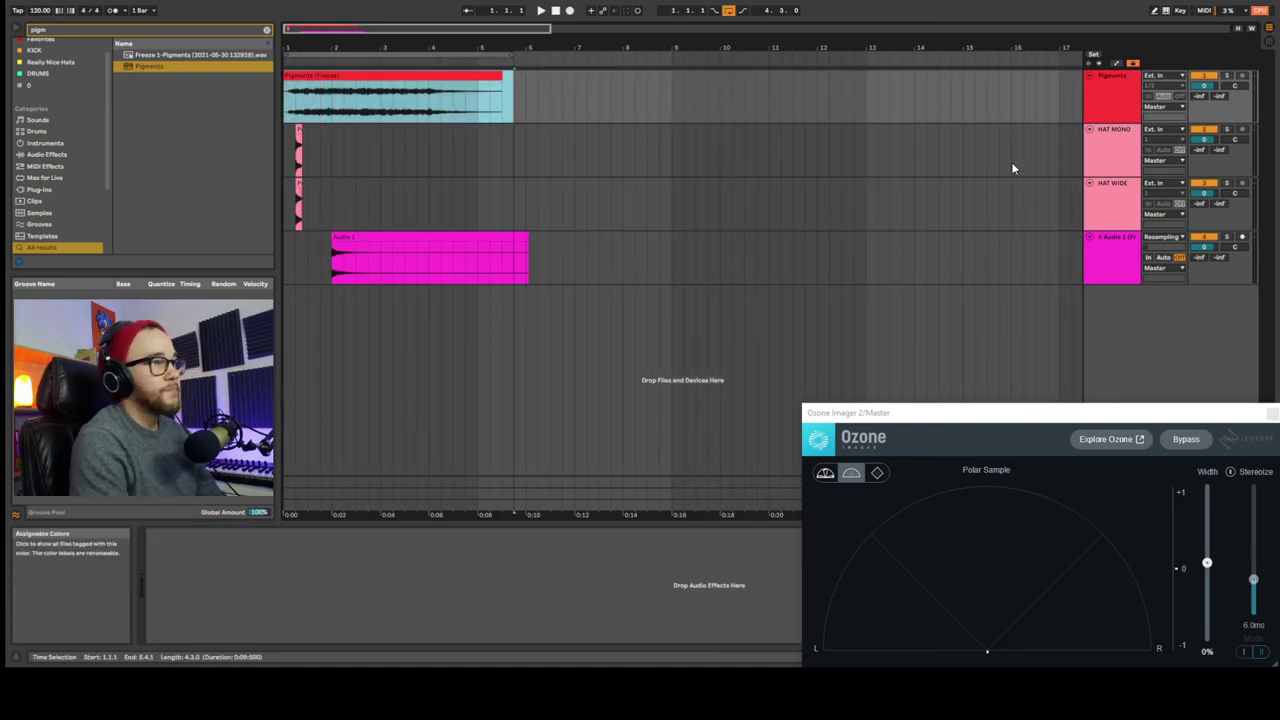
pyautogui.click(1123, 112)
# Load EQ Eight onto the Pigments track via the 'eq' search and set it to M/S mode
pyautogui.hotkey('ctrl', 'f')
pyautogui.write('eq')
pyautogui.moveTo(182, 66); pyautogui.dragTo(185, 67)
pyautogui.moveTo(1114, 95); pyautogui.dragTo(1114, 95)
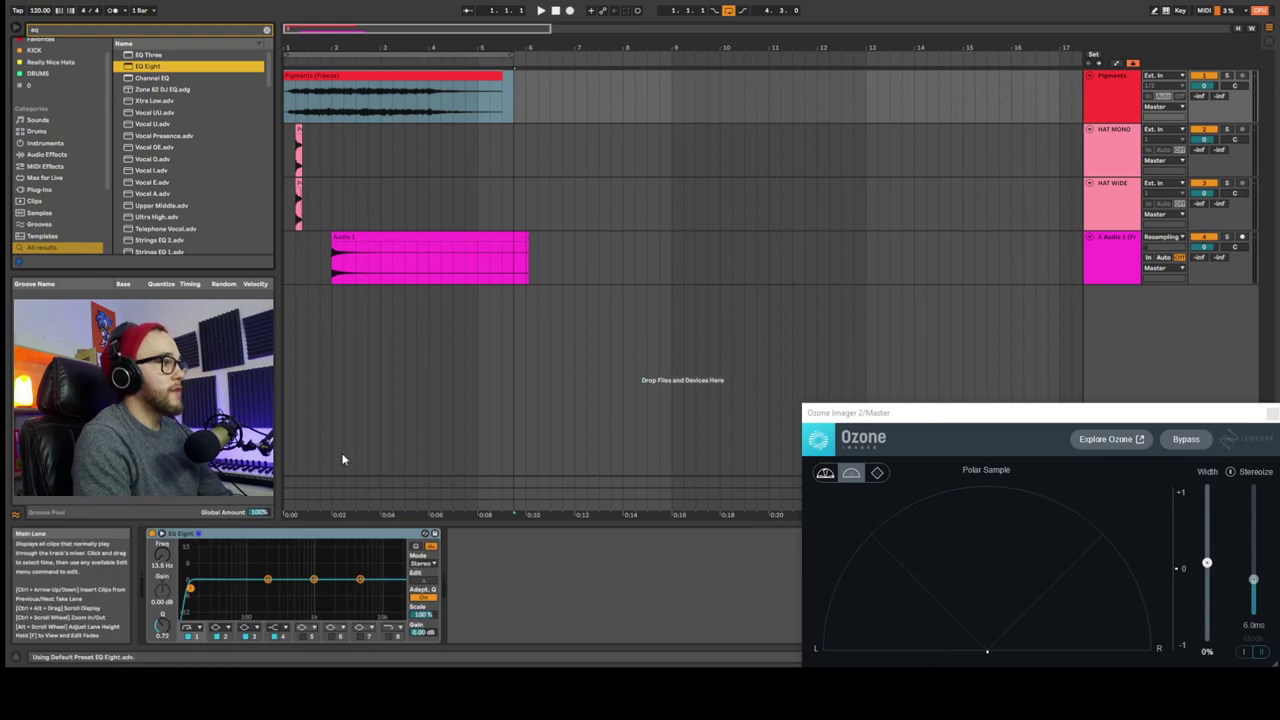
pyautogui.click(428, 565)
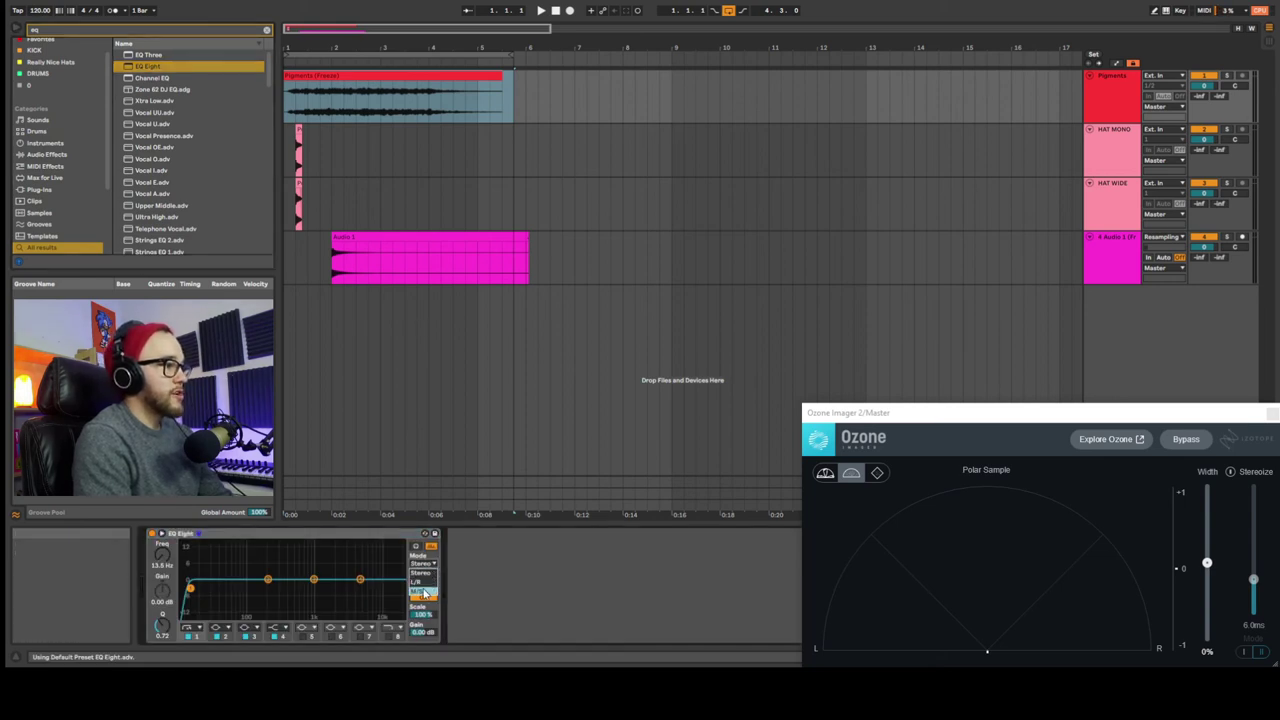
pyautogui.click(424, 591)
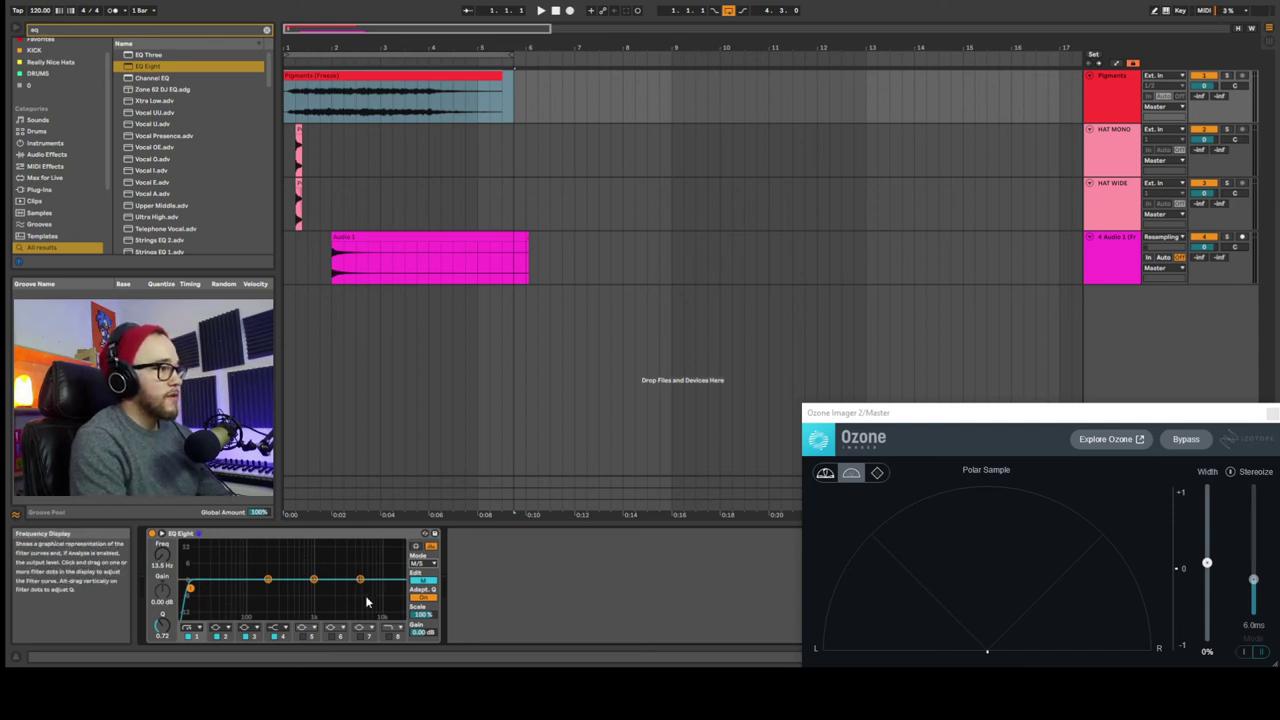
# Cut the Mid channel's highs near 2.87 kHz, soften the 1 kHz dip, and raise the low cut to 118 Hz
pyautogui.click(363, 642)
pyautogui.moveTo(361, 585); pyautogui.dragTo(322, 606)
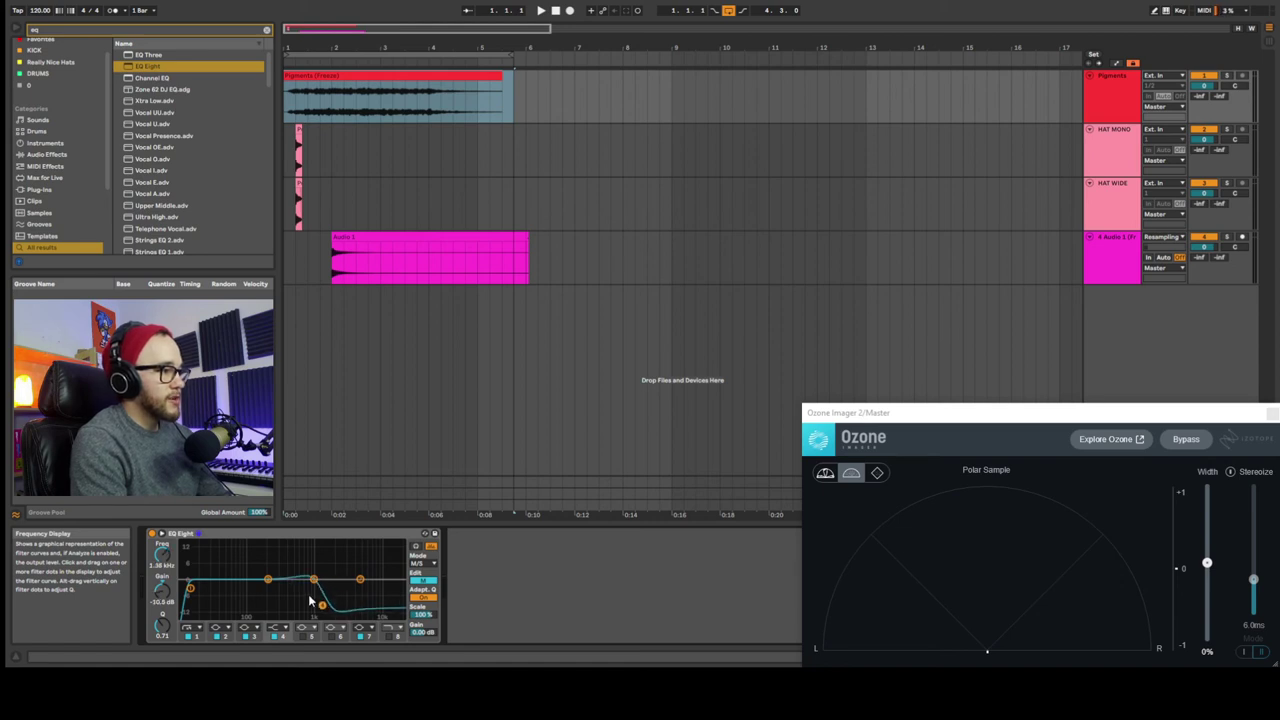
pyautogui.moveTo(313, 580); pyautogui.dragTo(313, 584)
pyautogui.moveTo(195, 595); pyautogui.dragTo(235, 599)
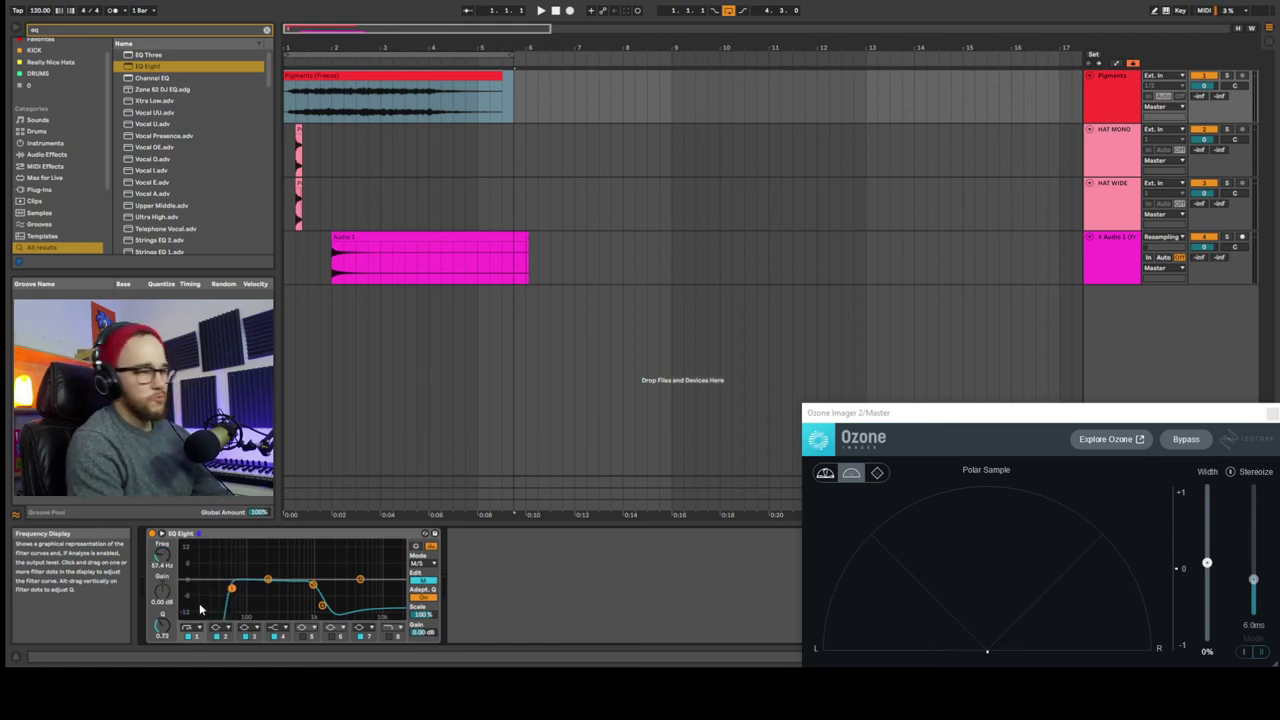
pyautogui.moveTo(231, 588); pyautogui.dragTo(255, 587)
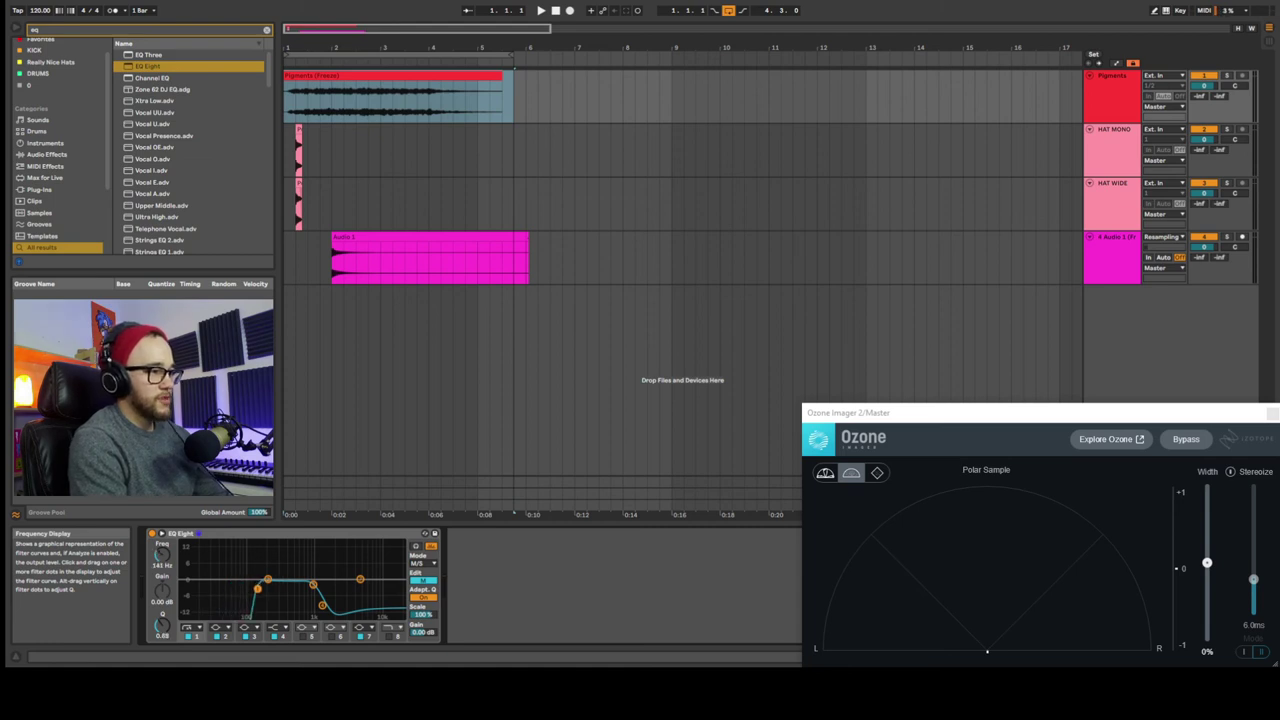
pyautogui.click(430, 582)
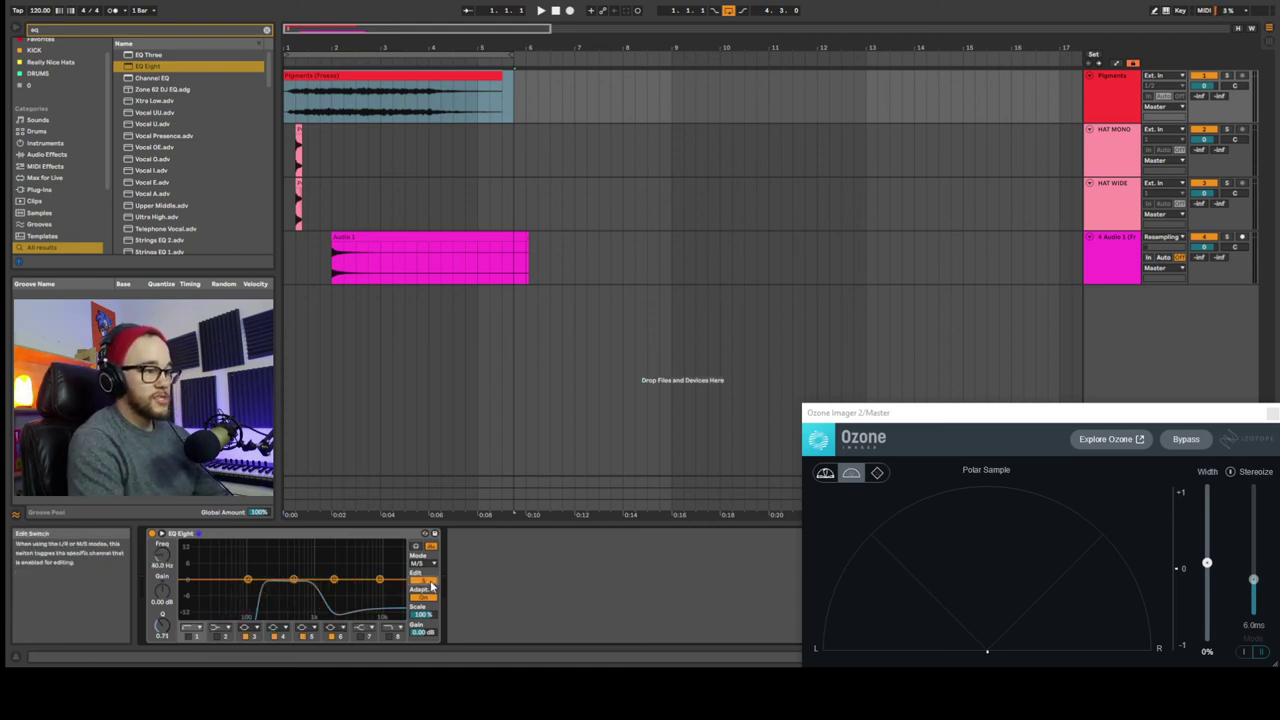
# Low-cut the Side channel at 230 Hz, lower its boost band, and insert an EQ Eight before the M/S EQ
pyautogui.click(188, 636)
pyautogui.moveTo(221, 588); pyautogui.dragTo(306, 590)
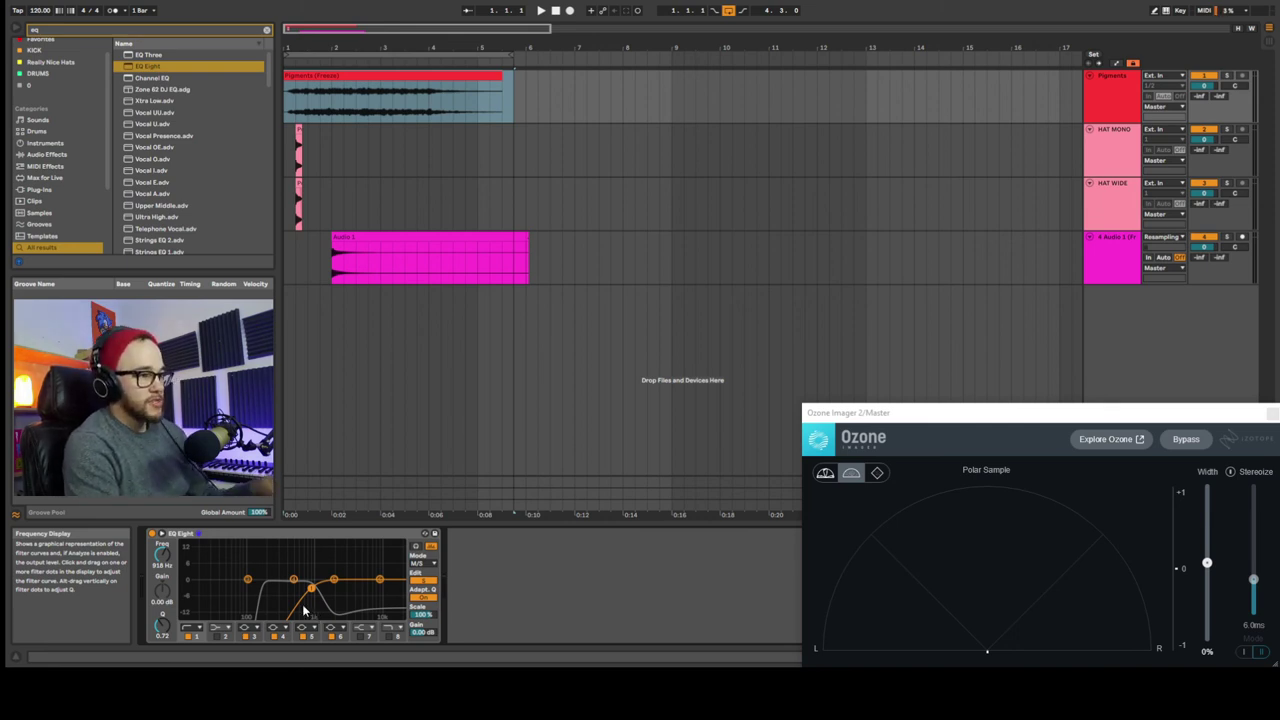
pyautogui.moveTo(341, 585); pyautogui.dragTo(319, 568)
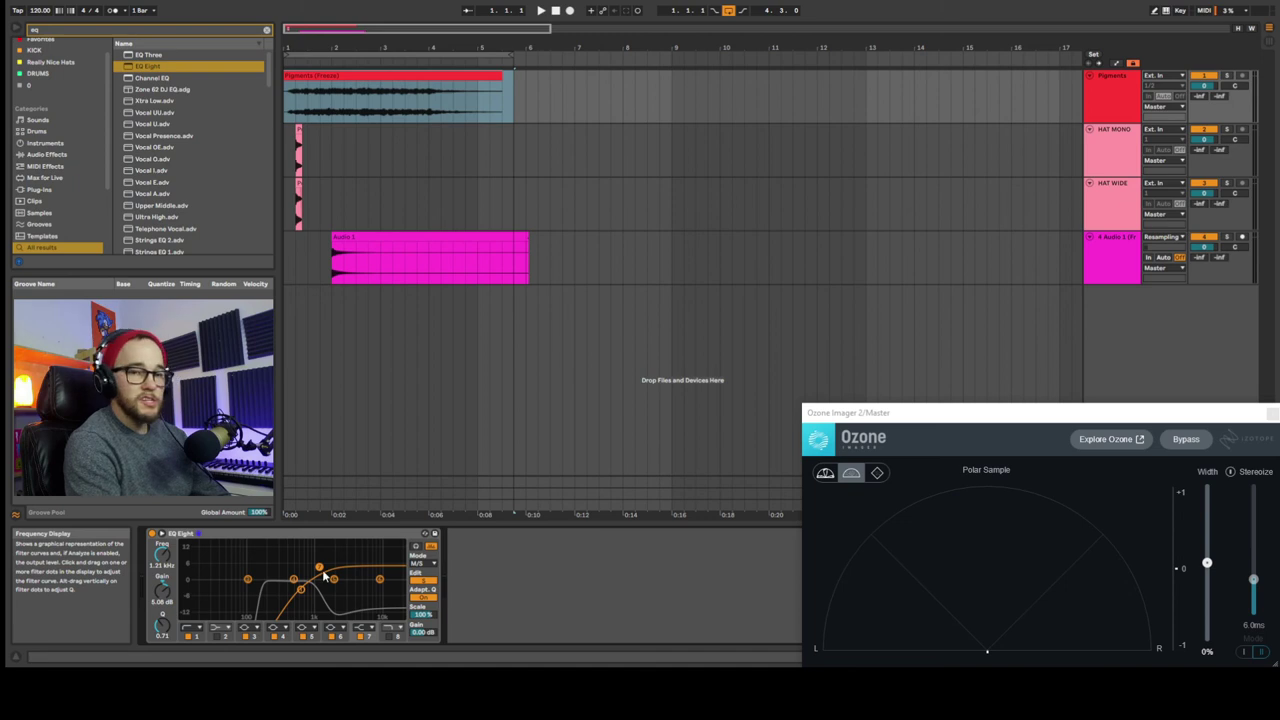
pyautogui.moveTo(147, 66); pyautogui.dragTo(247, 589)
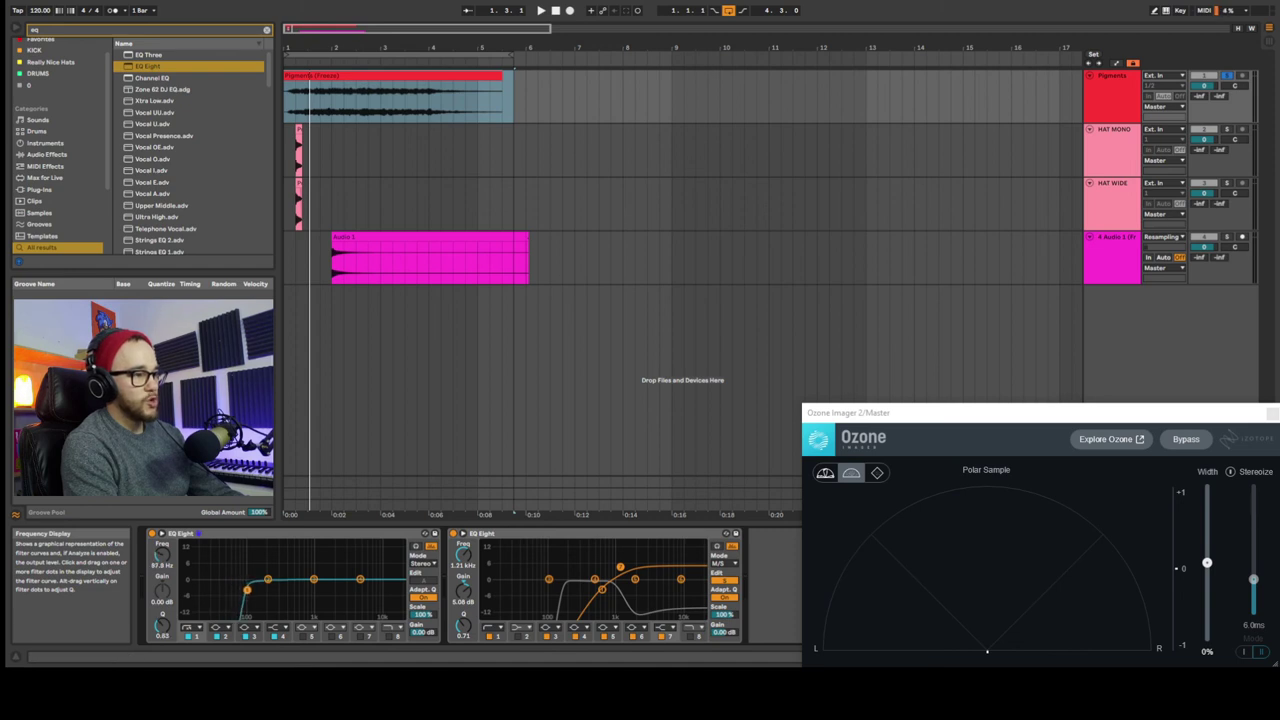
# Bypass the mid/side EQ Eight and audition the Pigments track
pyautogui.click(453, 535)
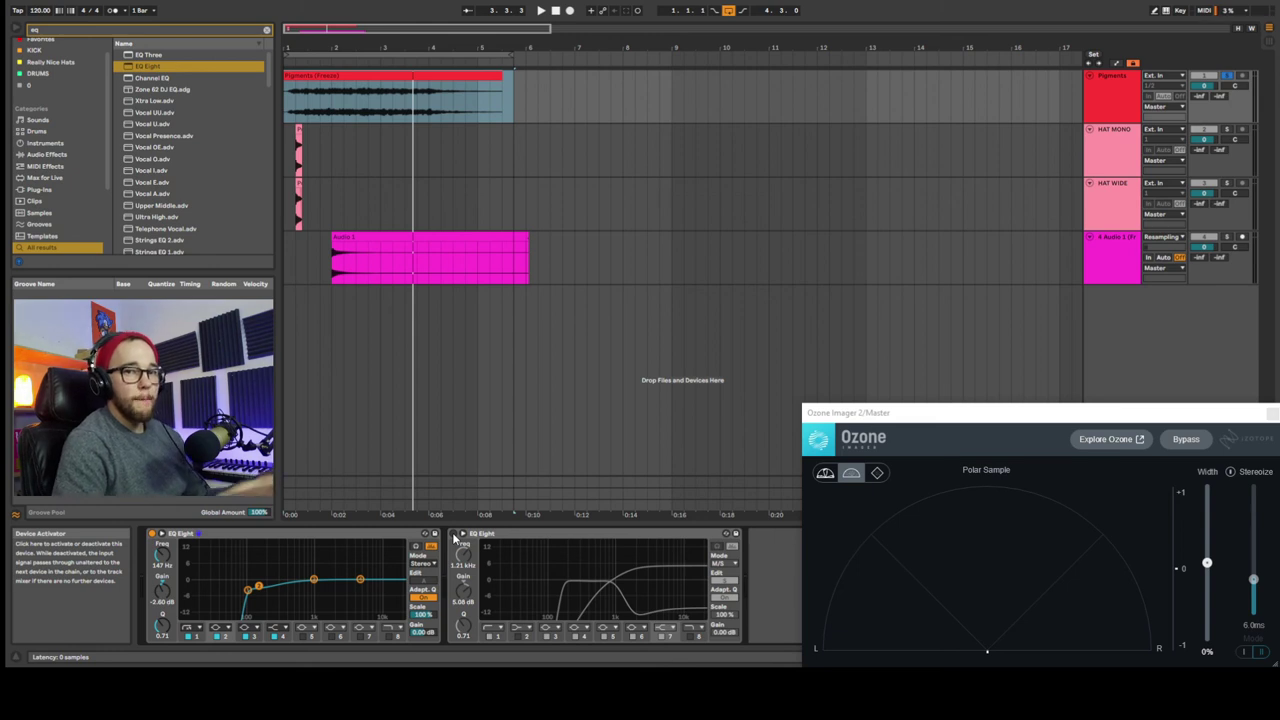
pyautogui.click(455, 537)
pyautogui.press('space')
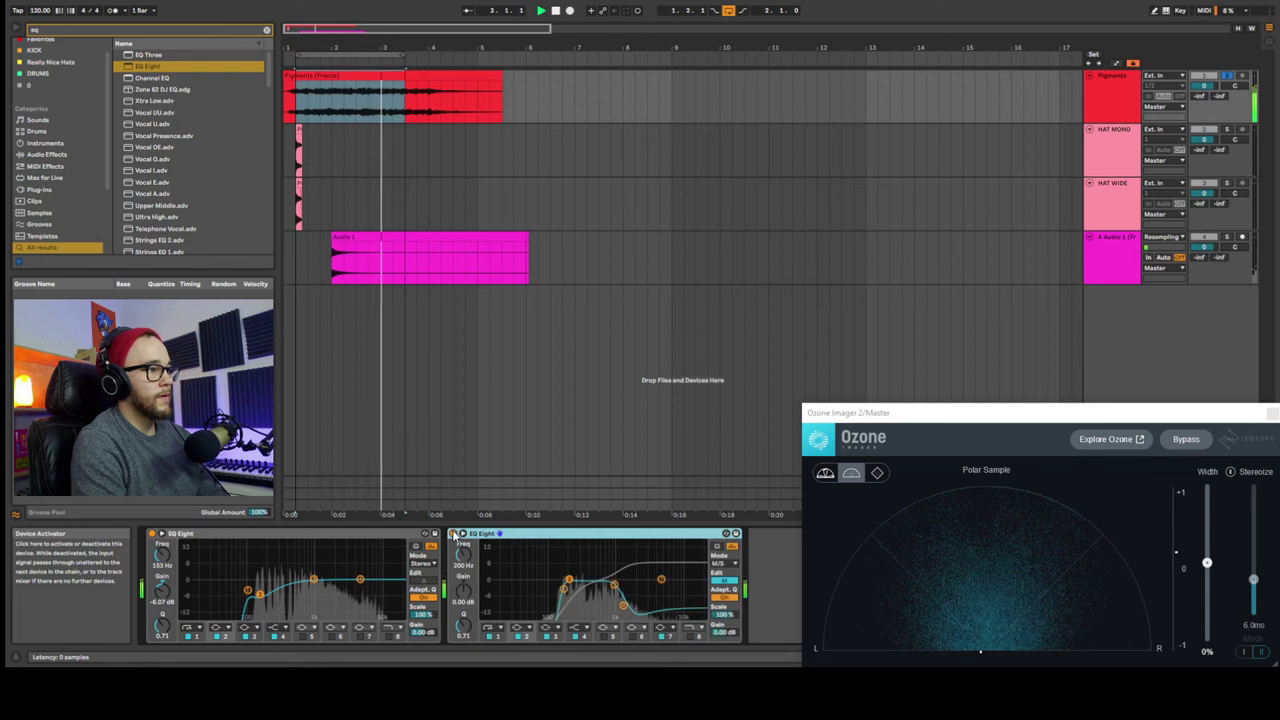
pyautogui.press('space')
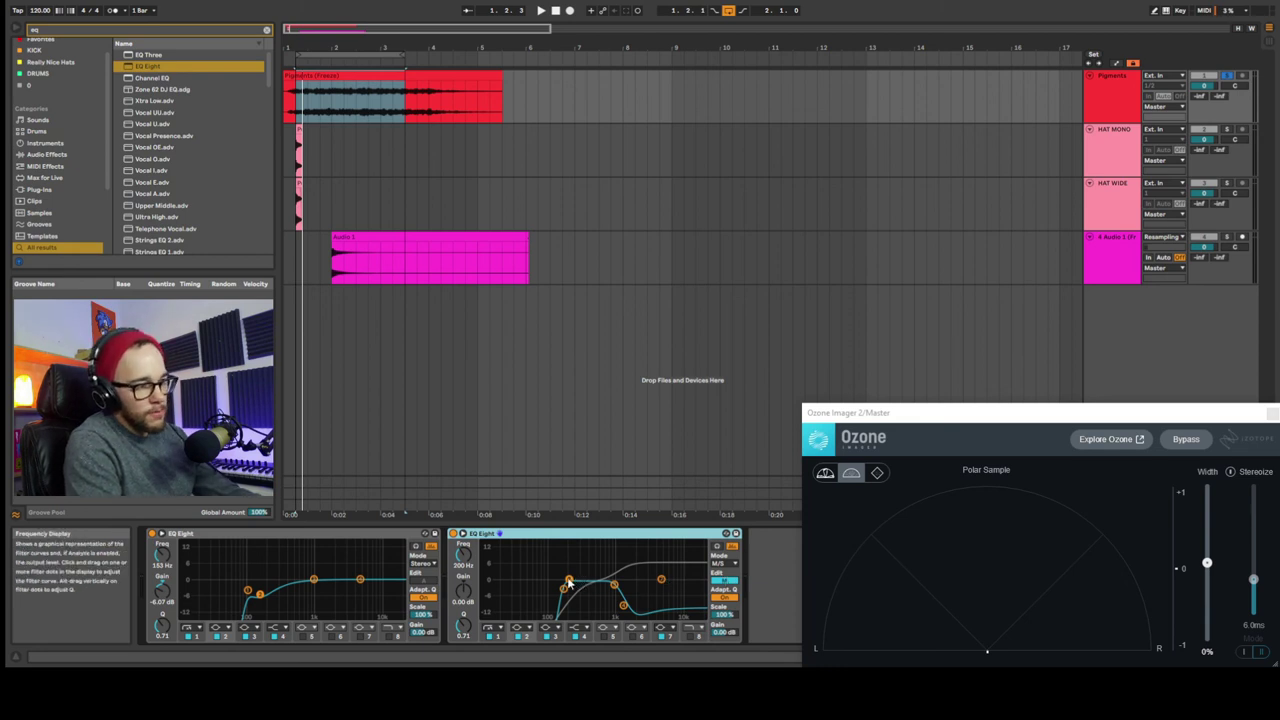
# Lift the Mid low band slightly and boost the Side highs to 9.55 dB, then bypass to compare
pyautogui.moveTo(568, 580); pyautogui.dragTo(570, 575)
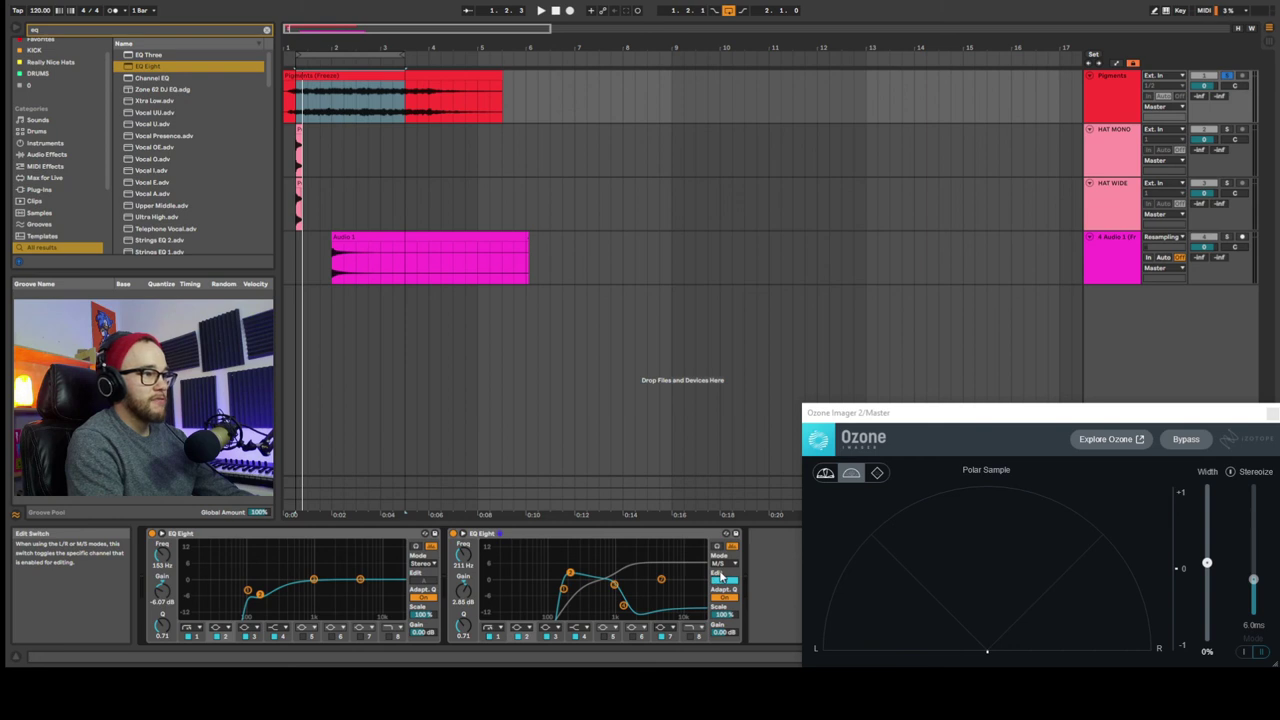
pyautogui.click(729, 585)
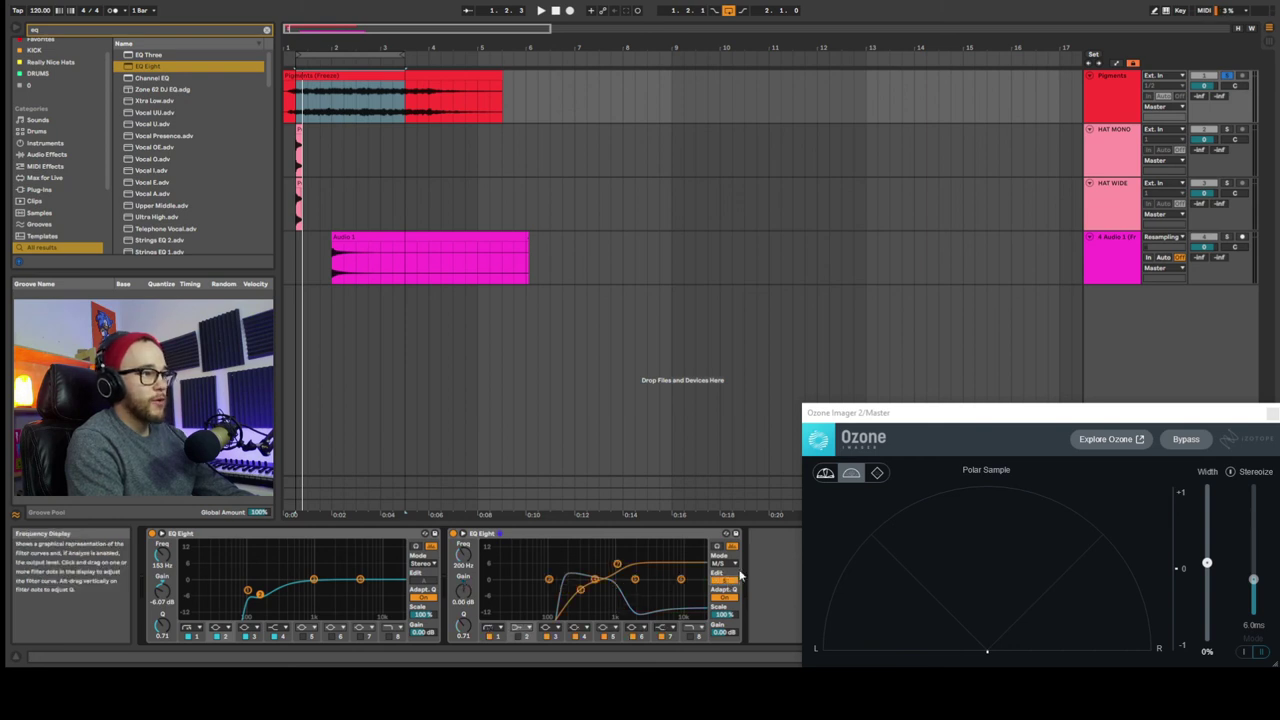
pyautogui.click(617, 566)
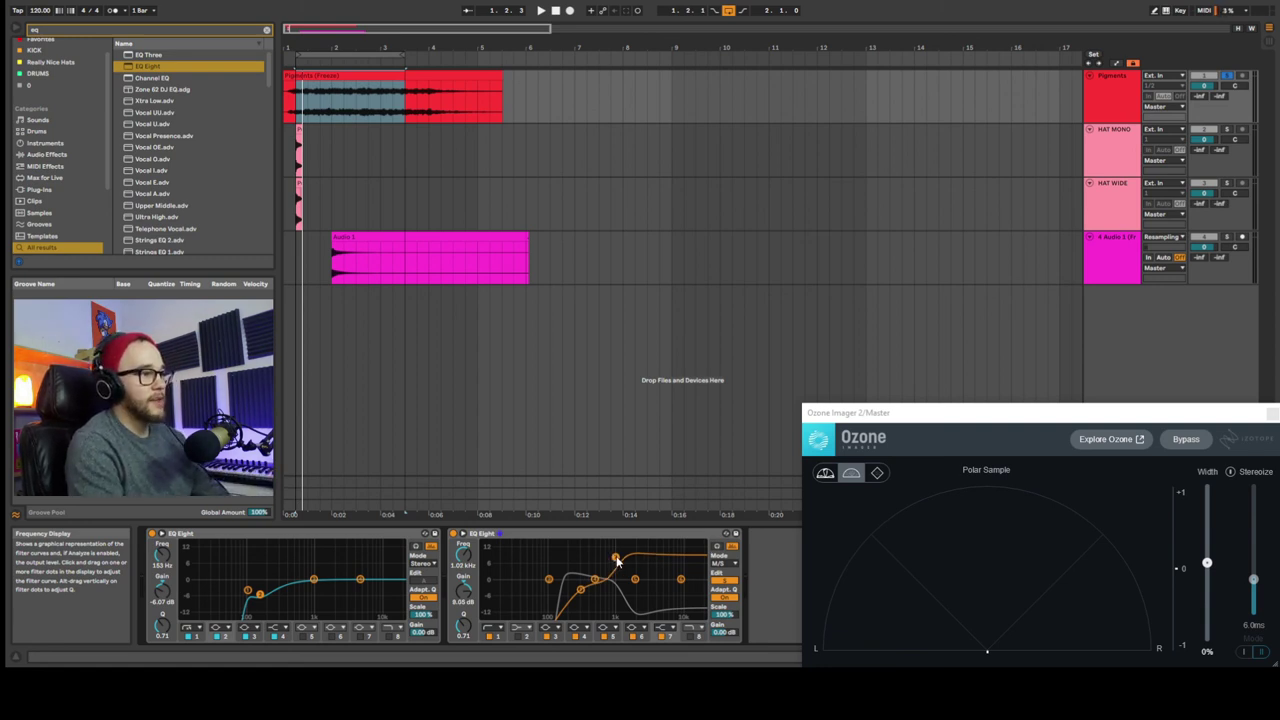
pyautogui.moveTo(636, 560); pyautogui.dragTo(635, 556)
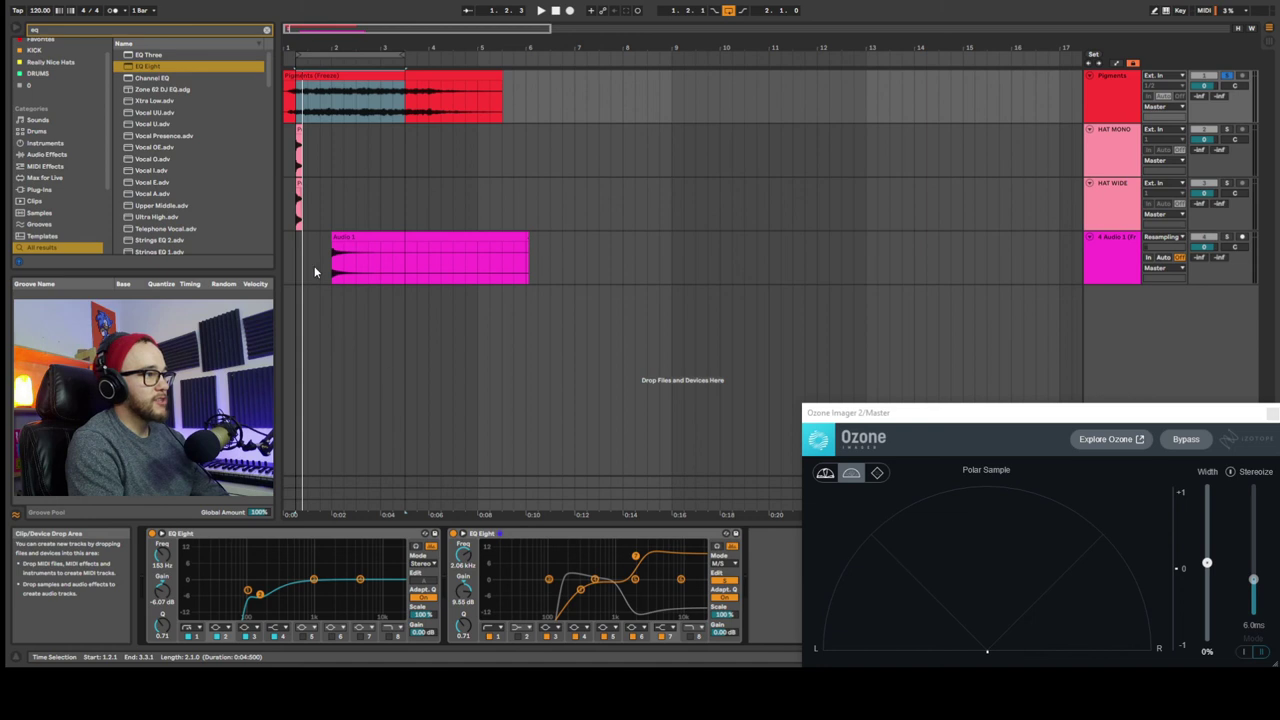
pyautogui.click(455, 536)
pyautogui.press('space')
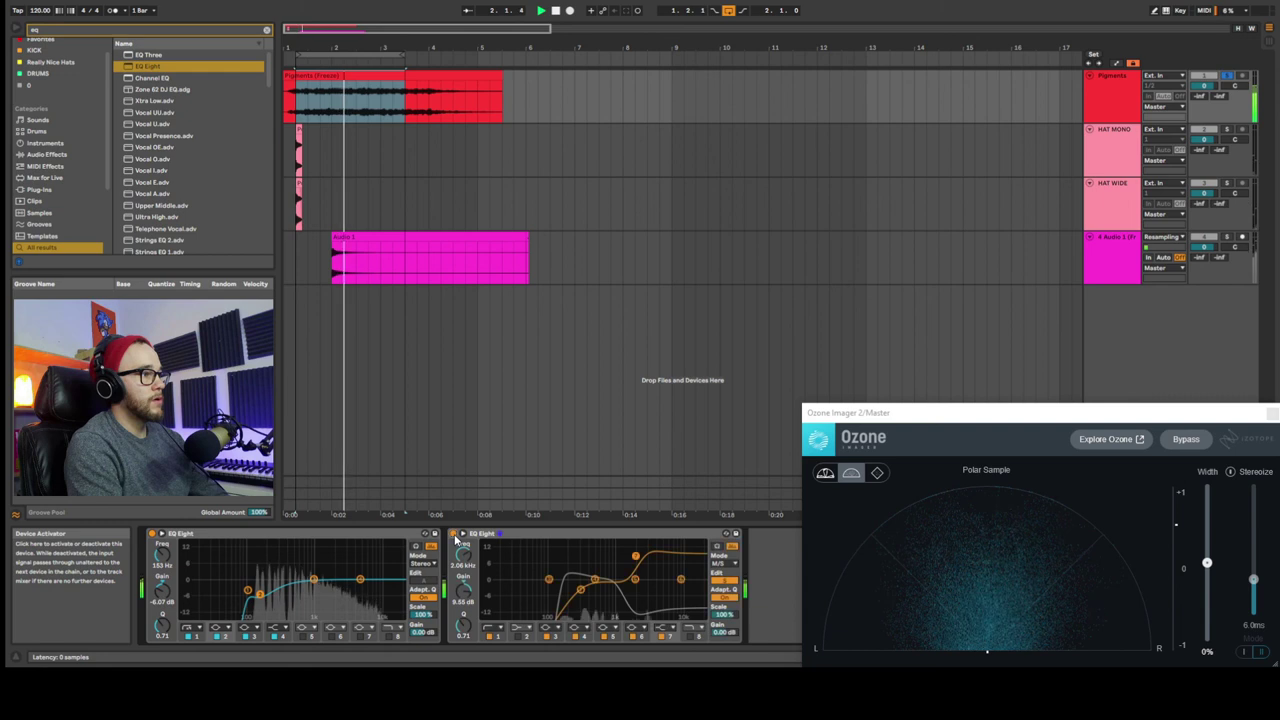
# Toggle the mid/side EQ Eight on and off during playback to compare, then stop
pyautogui.click(455, 536)
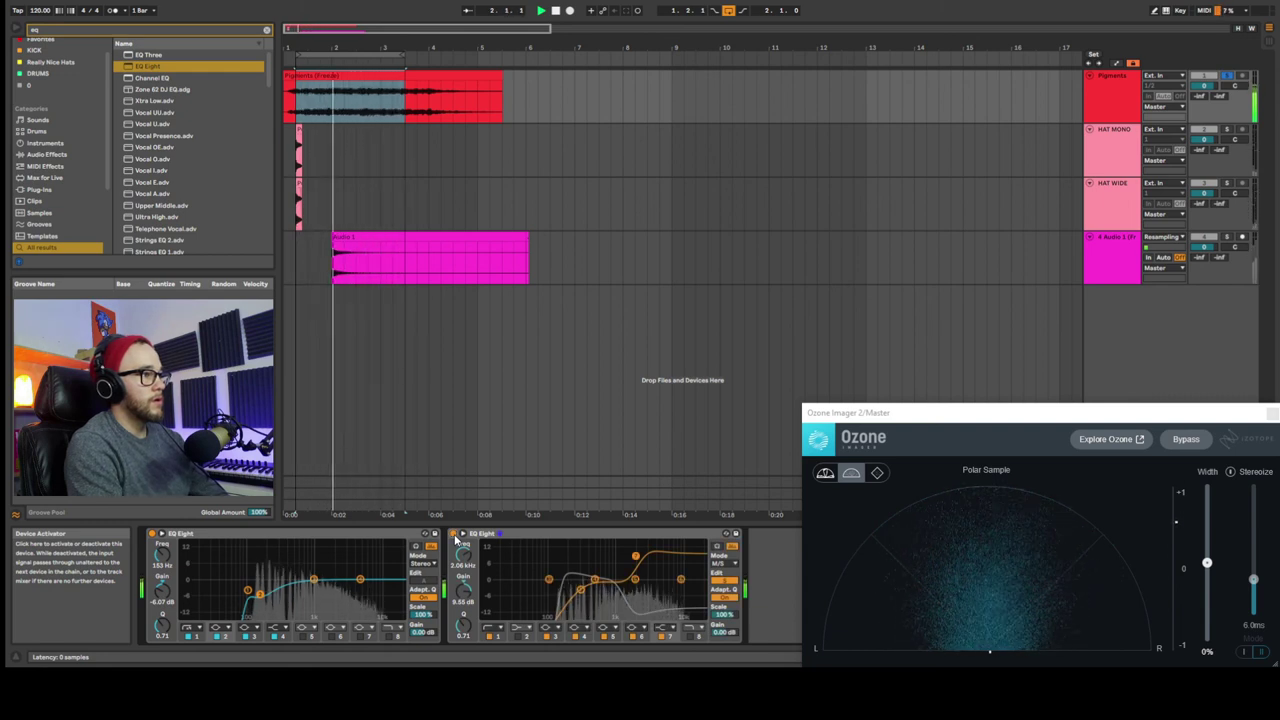
pyautogui.click(455, 536)
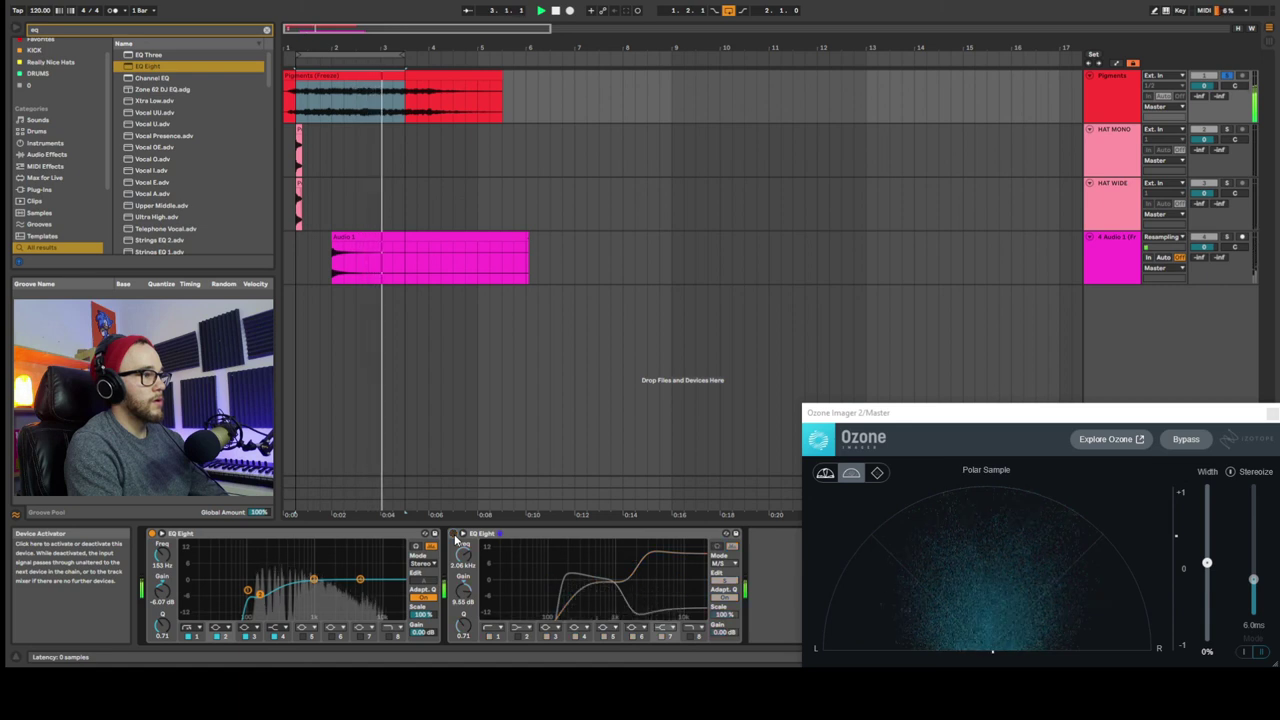
pyautogui.click(455, 536)
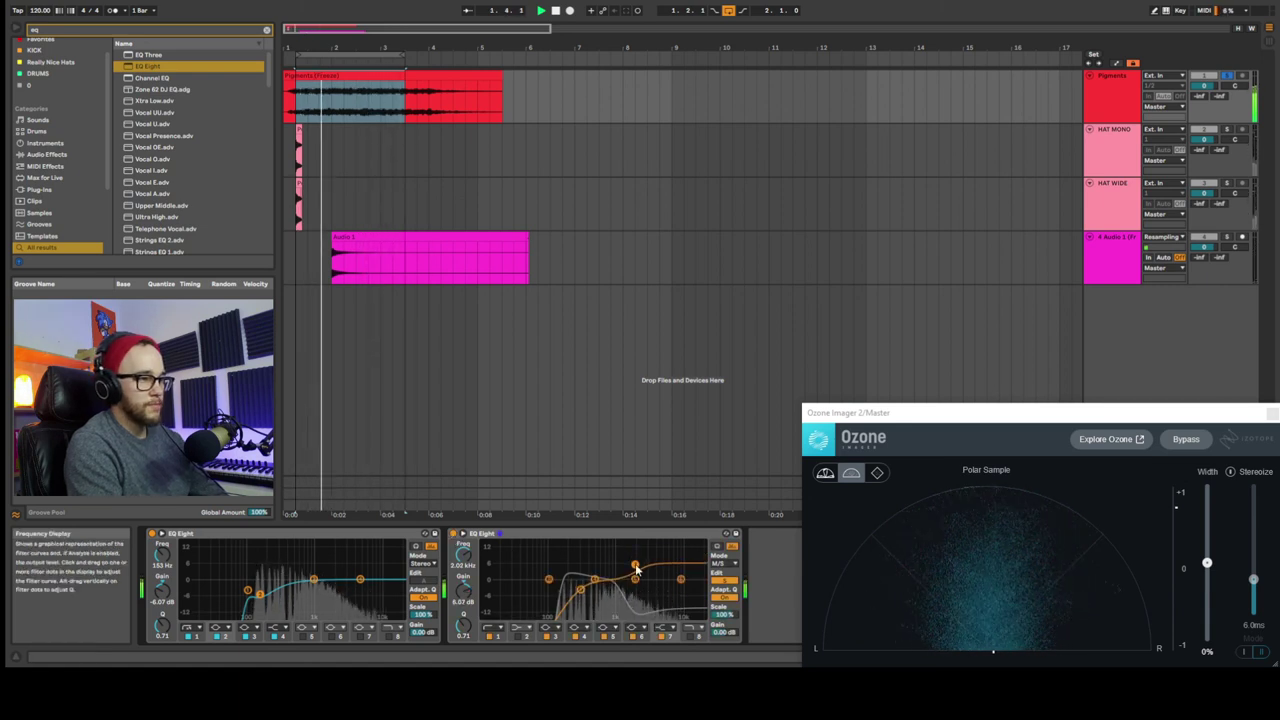
pyautogui.click(455, 536)
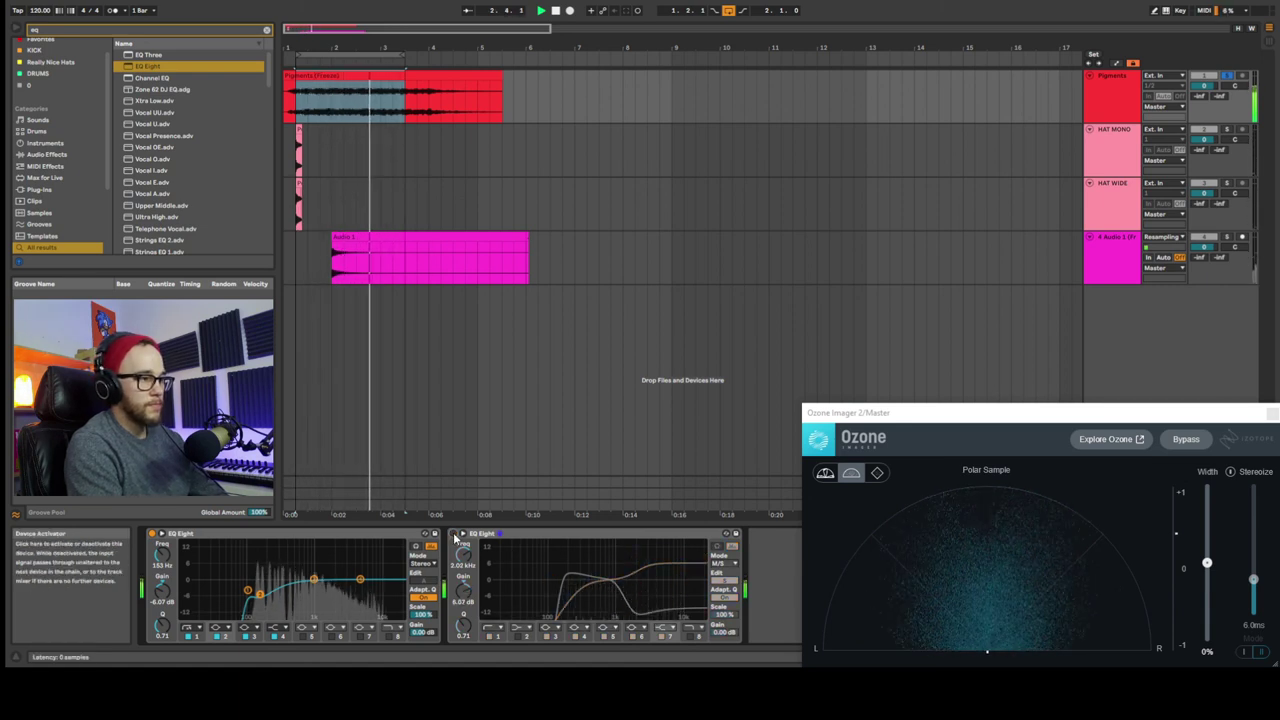
pyautogui.click(455, 536)
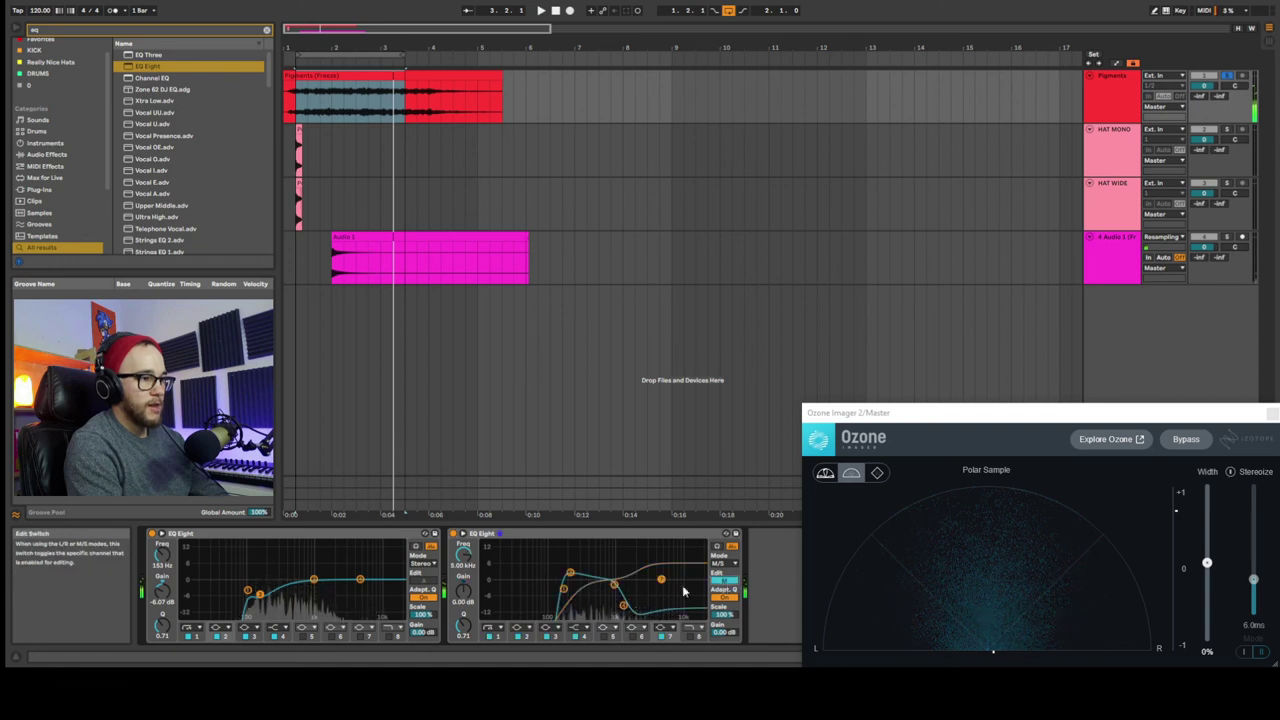
pyautogui.press('space')
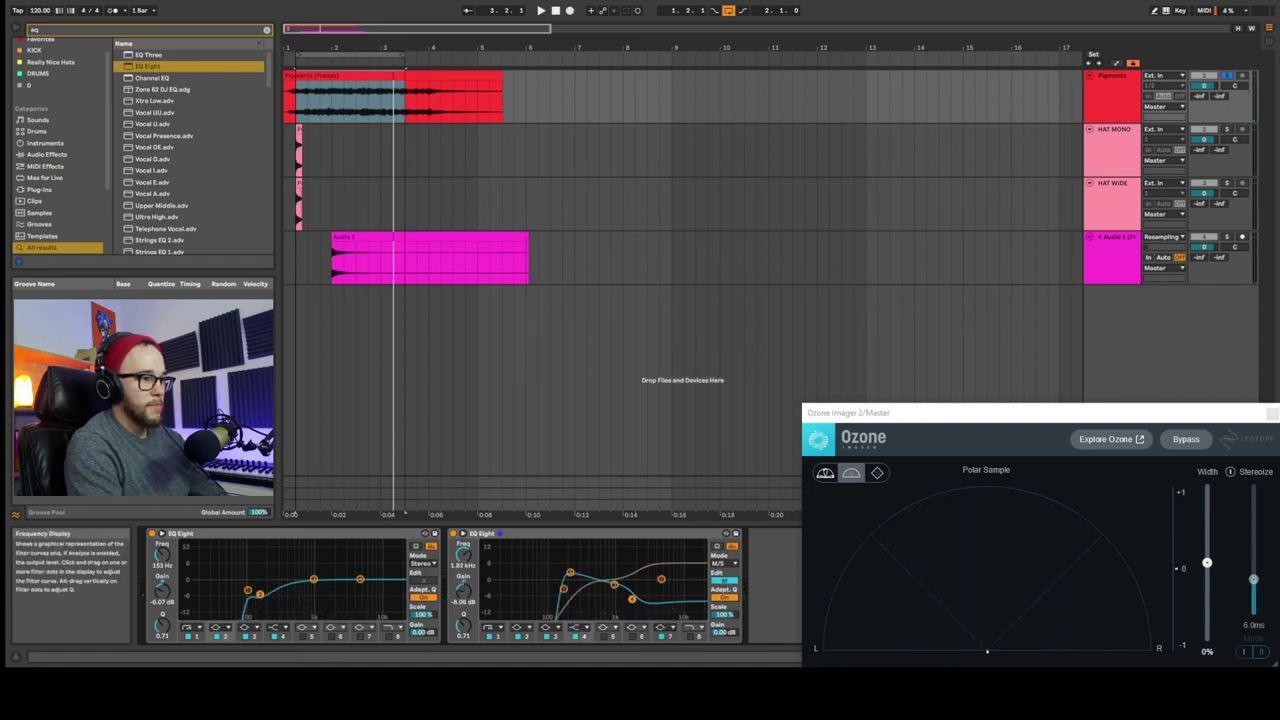
# Restart playback and keep A/B-ing the M/S EQ's -7.31 dB cut at 2.02 kHz, leaving it on
pyautogui.click(455, 534)
pyautogui.press('space')
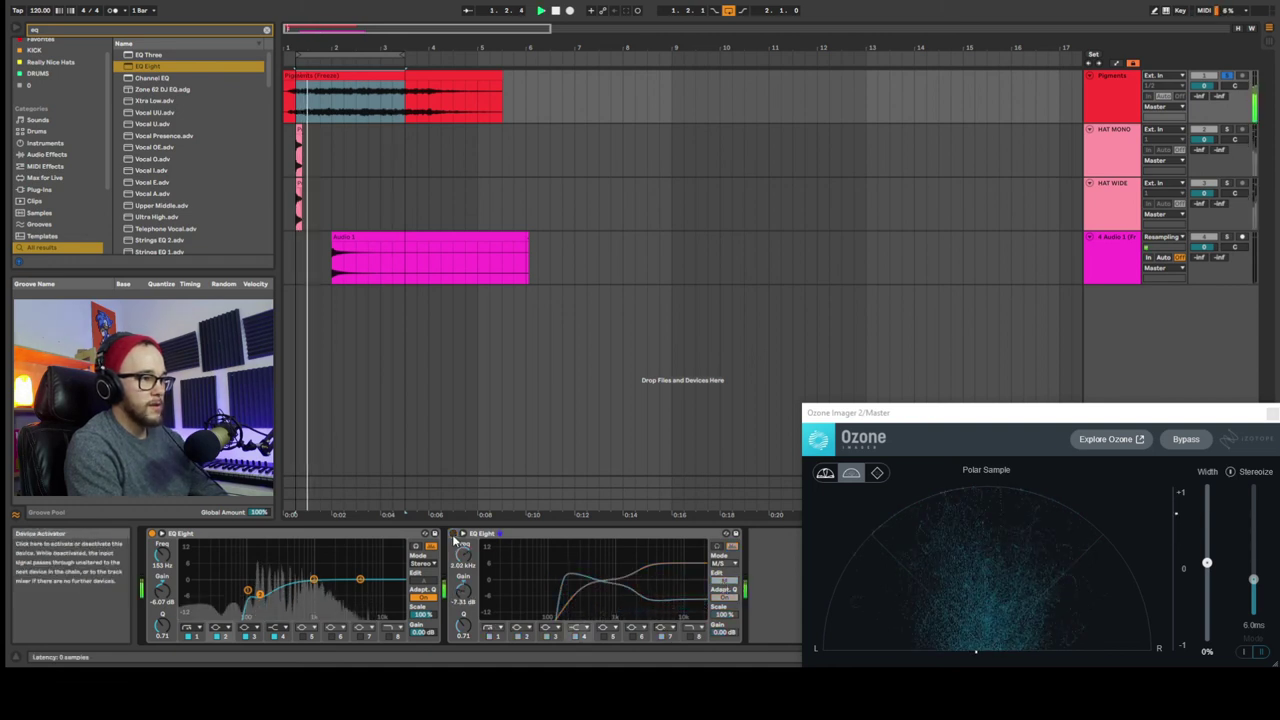
pyautogui.click(455, 534)
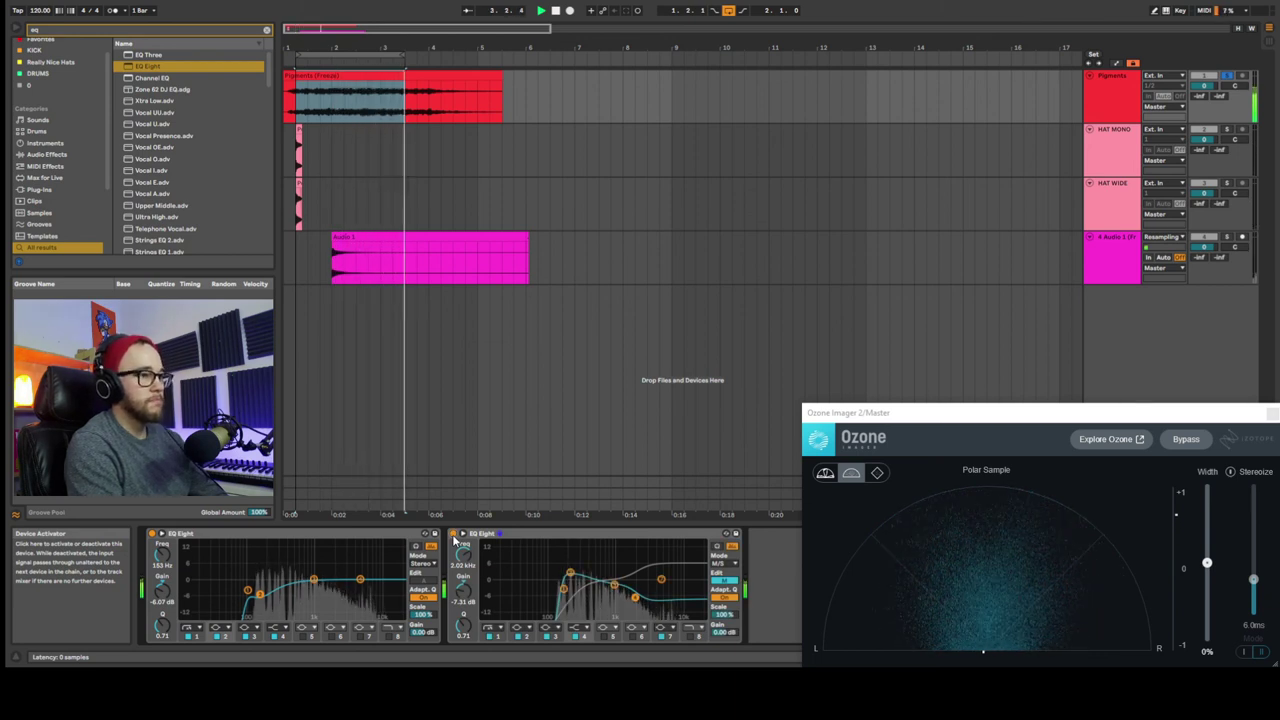
pyautogui.click(455, 534)
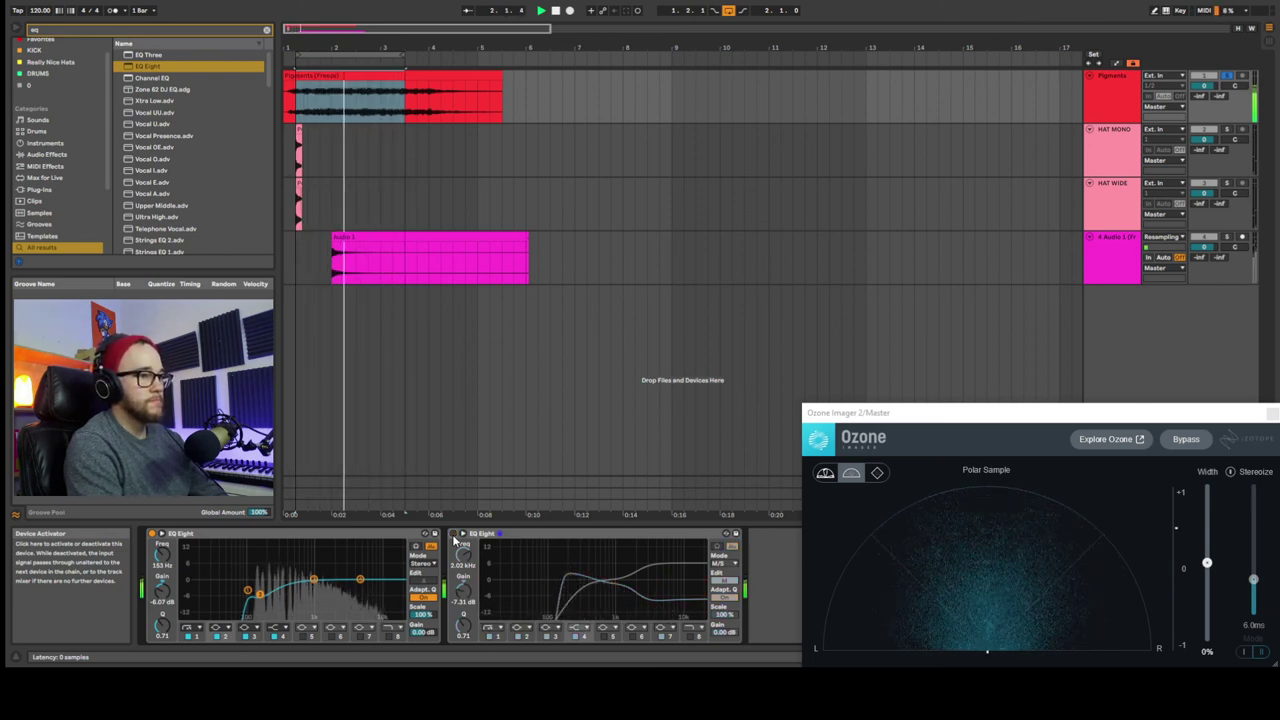
pyautogui.click(455, 534)
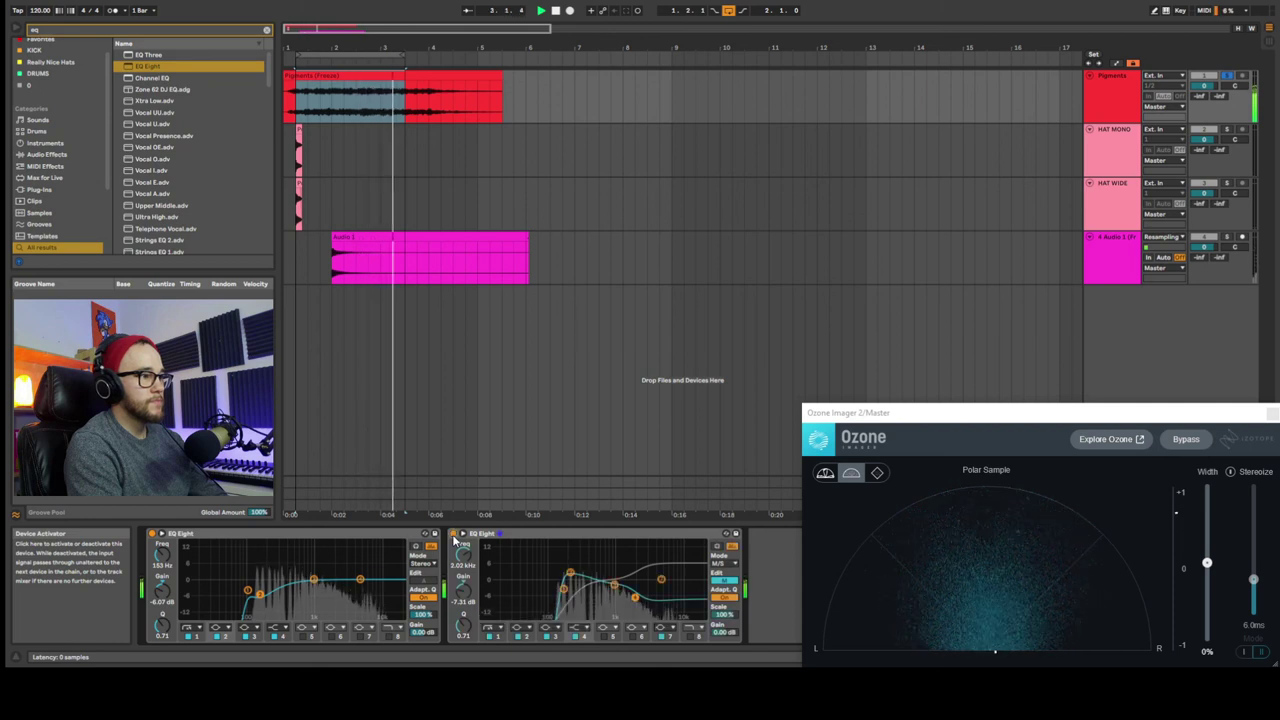